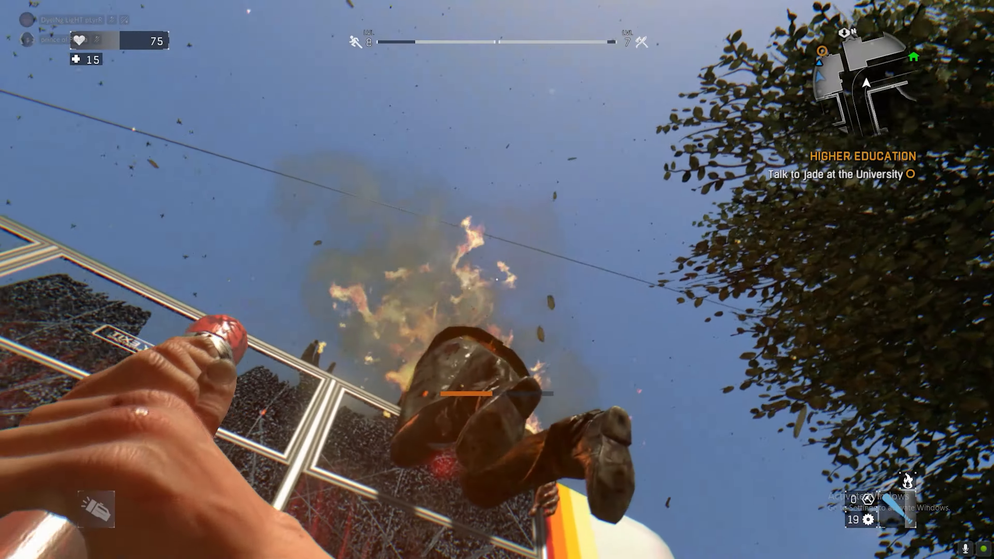
click(497, 280)
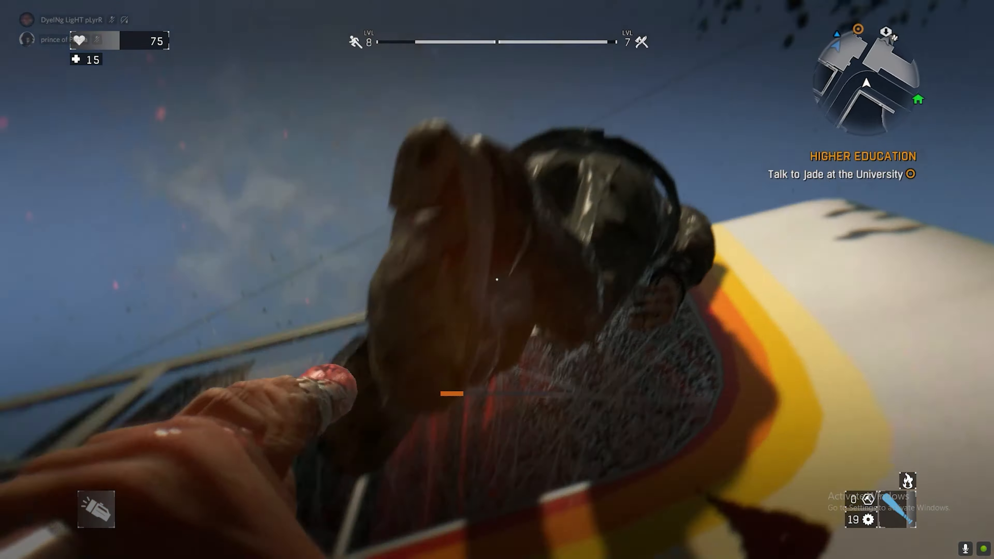
click(497, 279)
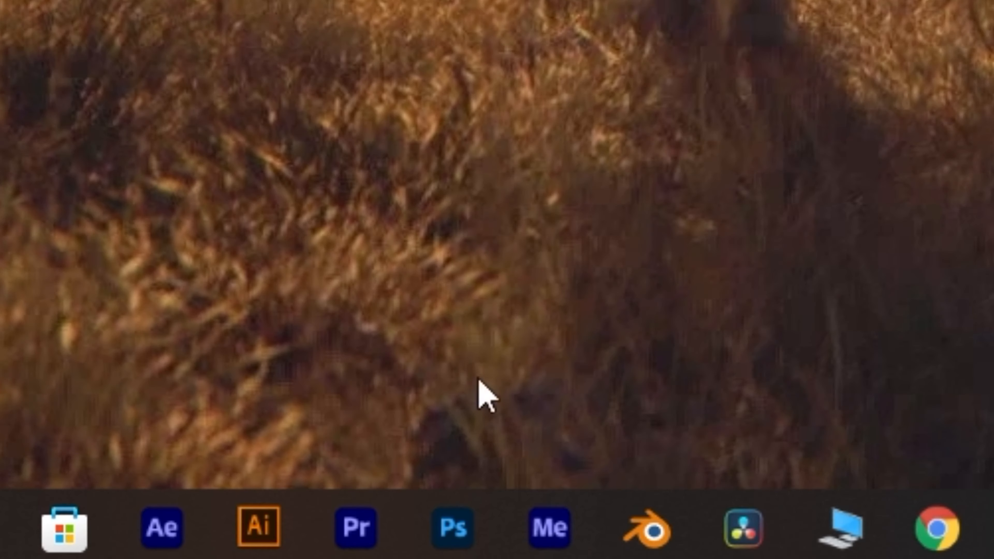
Open Photoshop and create a new 1920 x 1080 px document at 300 ppi
click(426, 541)
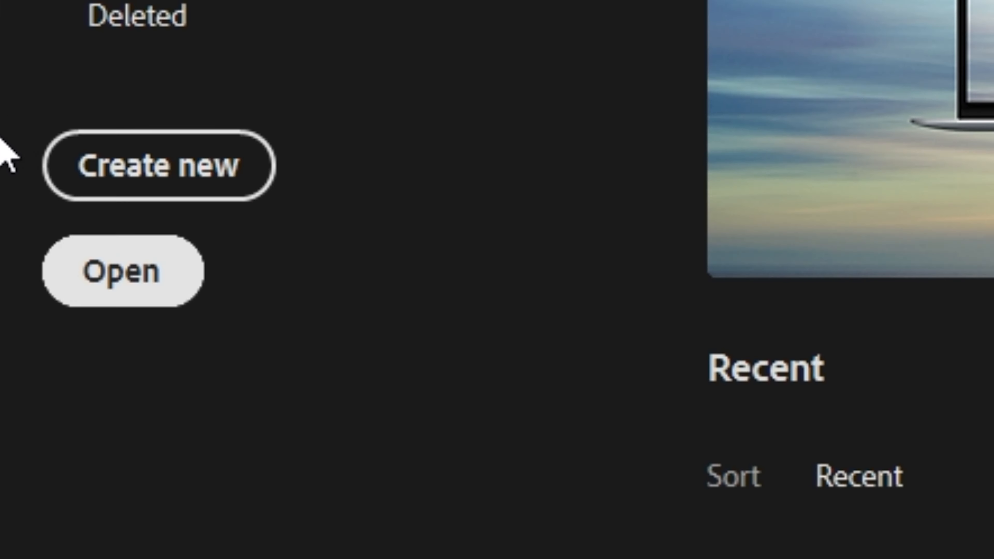
click(150, 173)
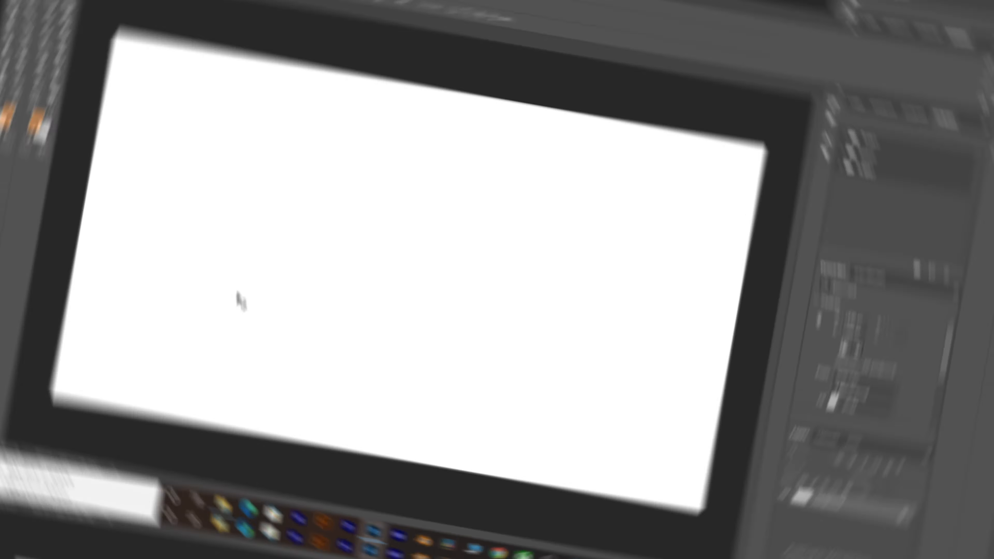
Place the "sova stops war" PNG from its folder into the blank document, filling the canvas
scroll(731, 274, down, 4)
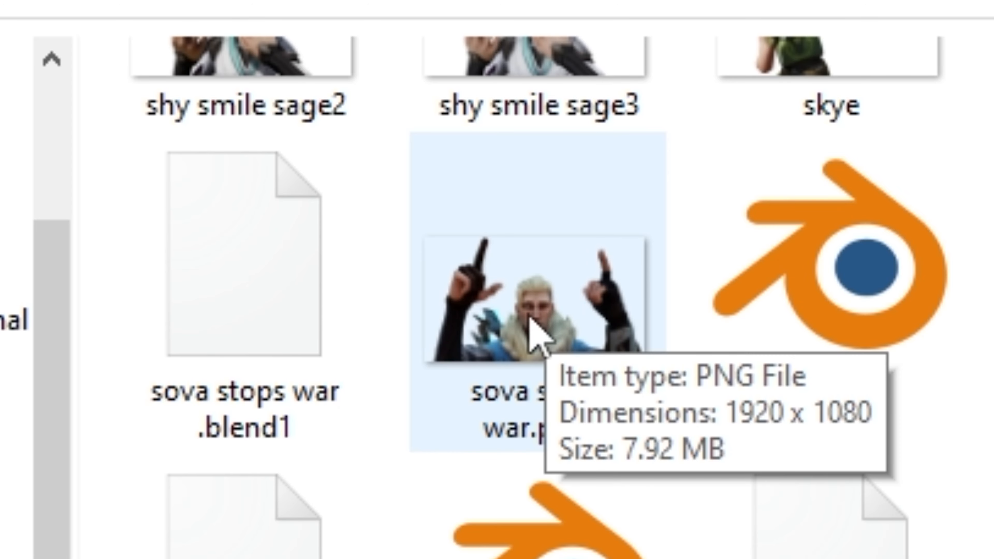
drag(532, 328, 488, 388)
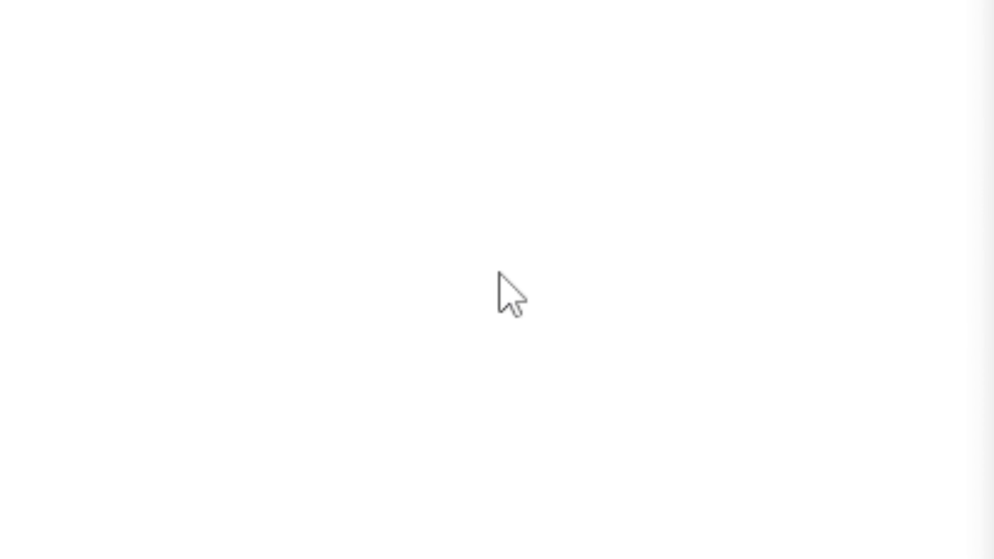
drag(497, 293, 422, 276)
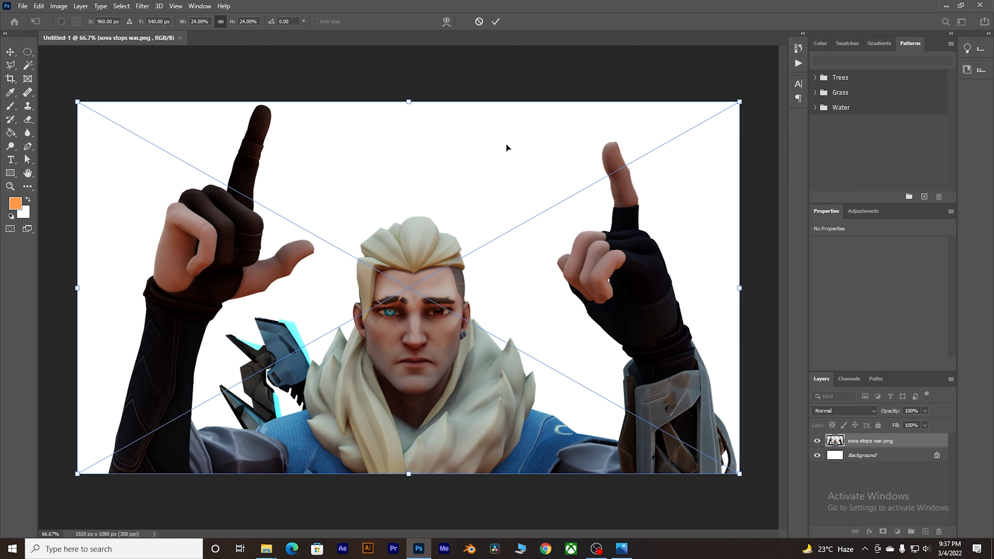
click(496, 22)
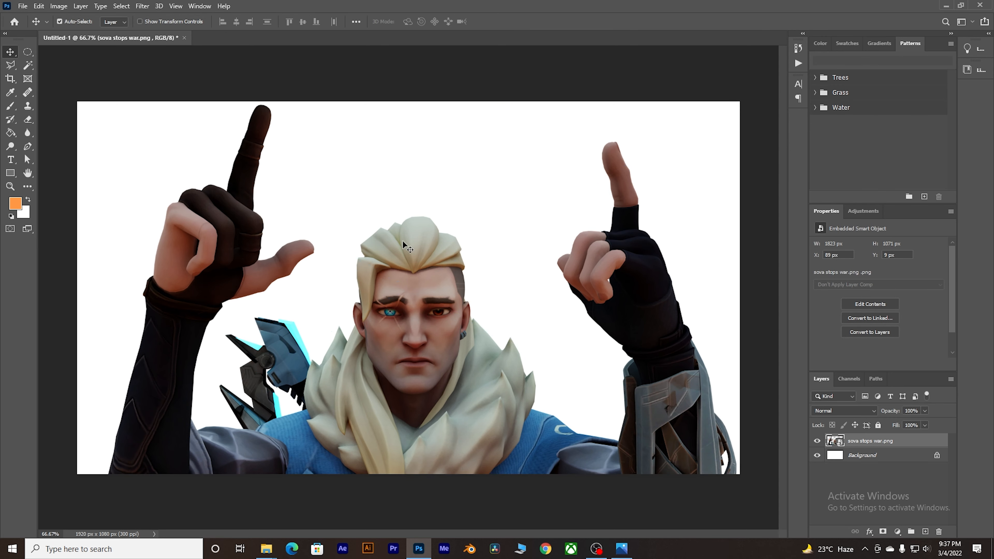
Enlarge the character layer slightly with Free Transform to about 1862 x 1095 px, undoing a trial corner distortion along the way
key(ctrl+t)
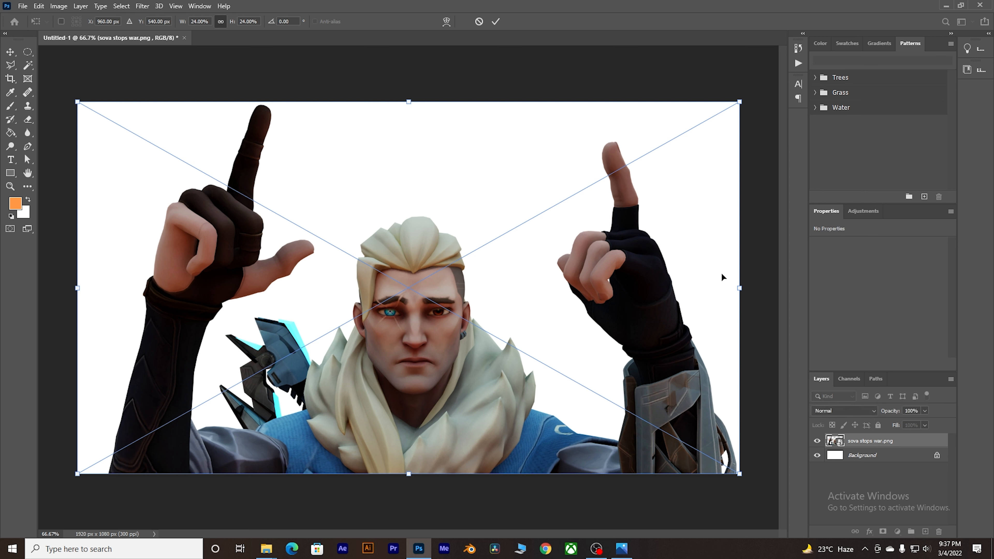
click(495, 22)
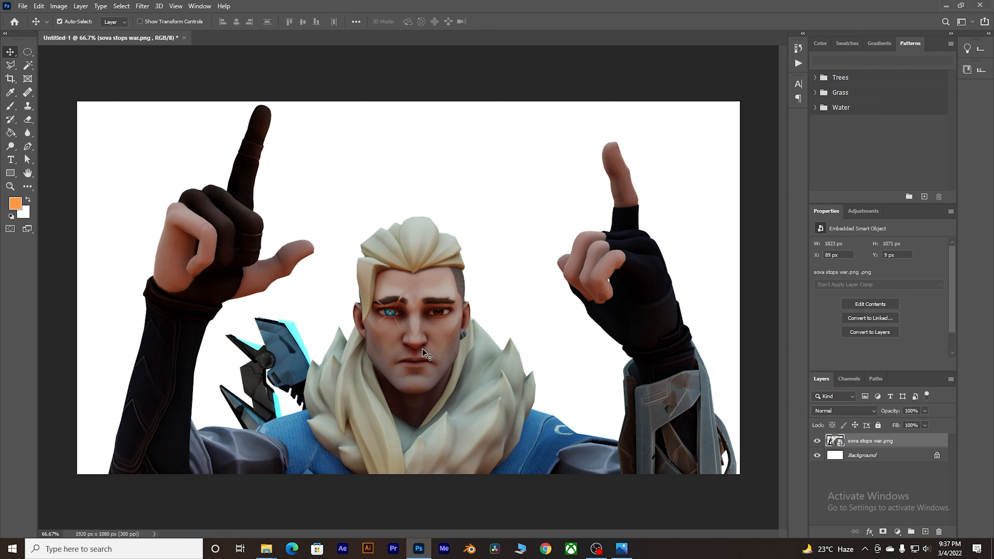
key(ctrl+t)
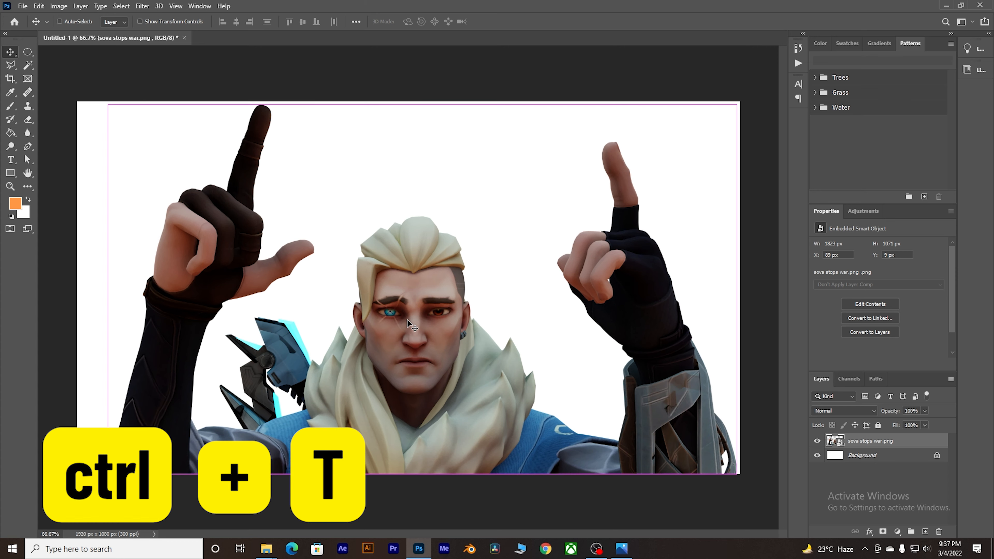
mouse_move(409, 101)
mouse_down()
mouse_move(412, 26)
mouse_move(408, 88)
mouse_up()
key(ctrl+z)
drag(760, 487, 659, 410)
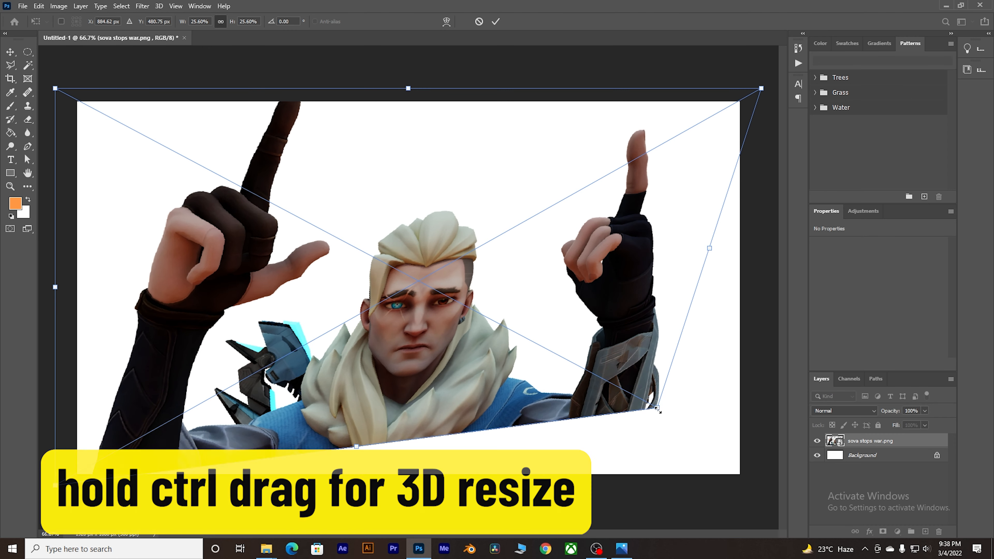
key(ctrl+z)
drag(409, 89, 410, 96)
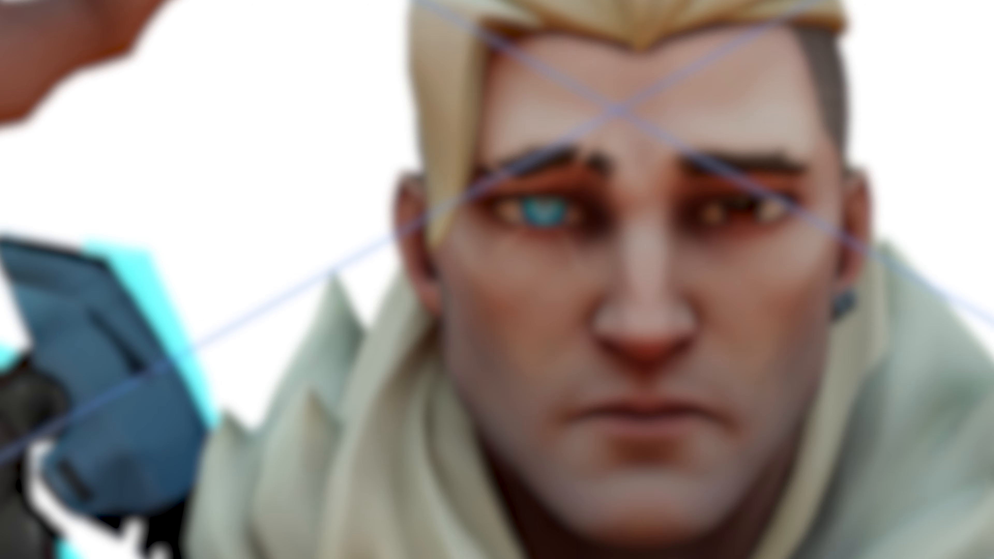
key(Return)
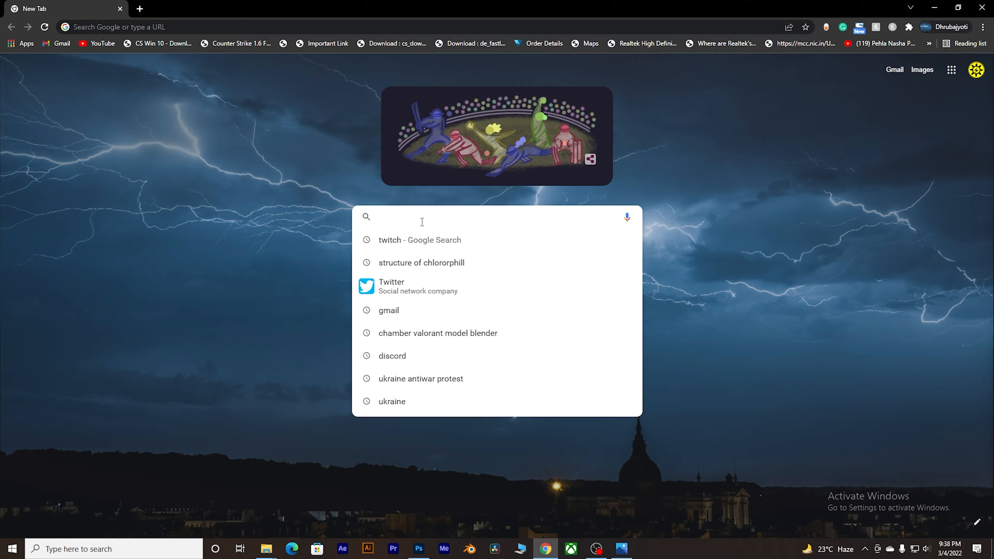
Search Google Images in Chrome for "ukraine stop war plackard" and paste the STOP WAR protest photo into the Photoshop document
text(ukraine stop war plackard)
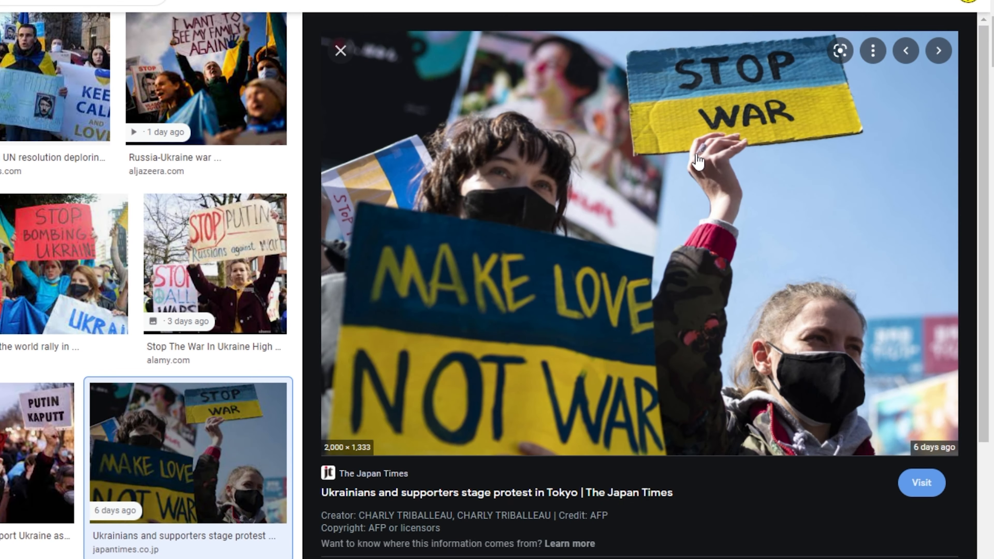
right_click(748, 183)
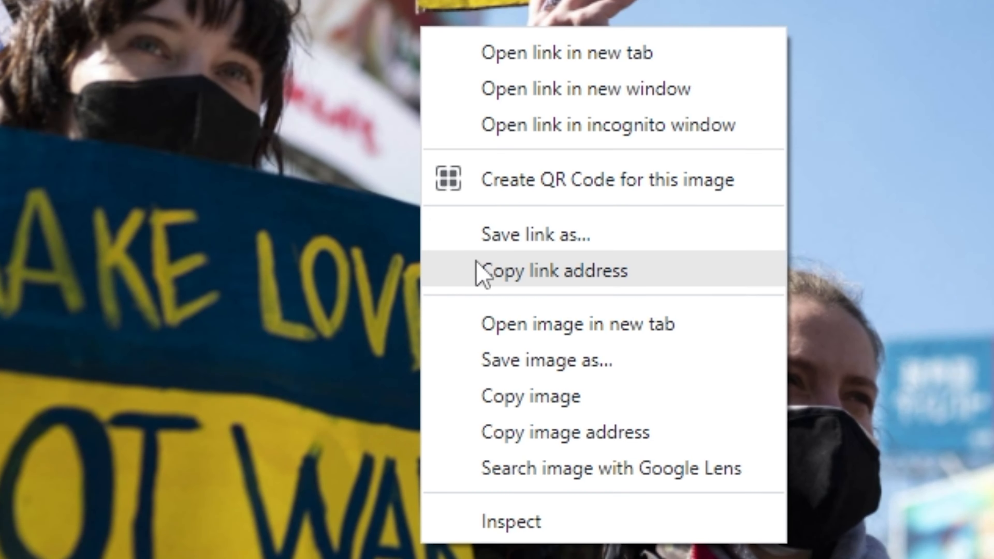
click(501, 394)
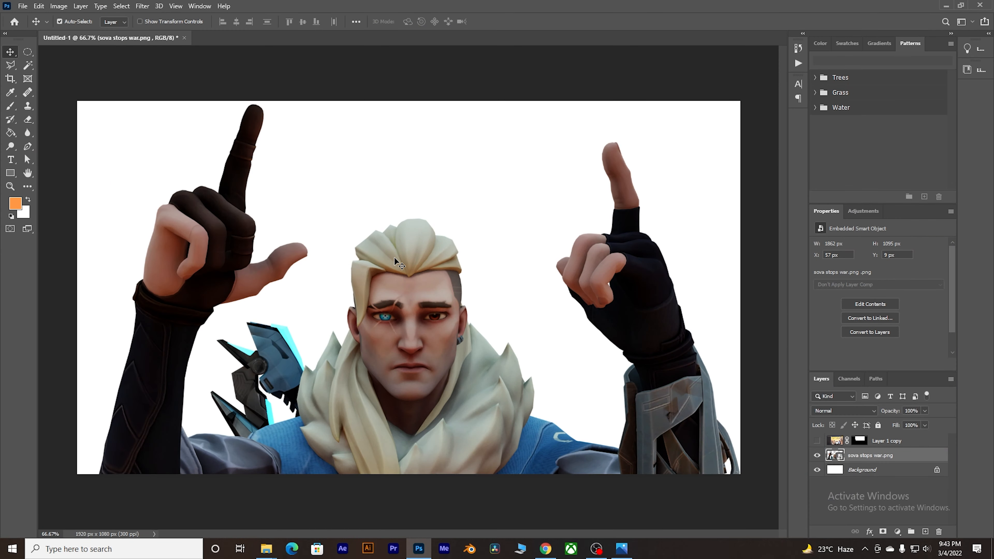
key(ctrl+v)
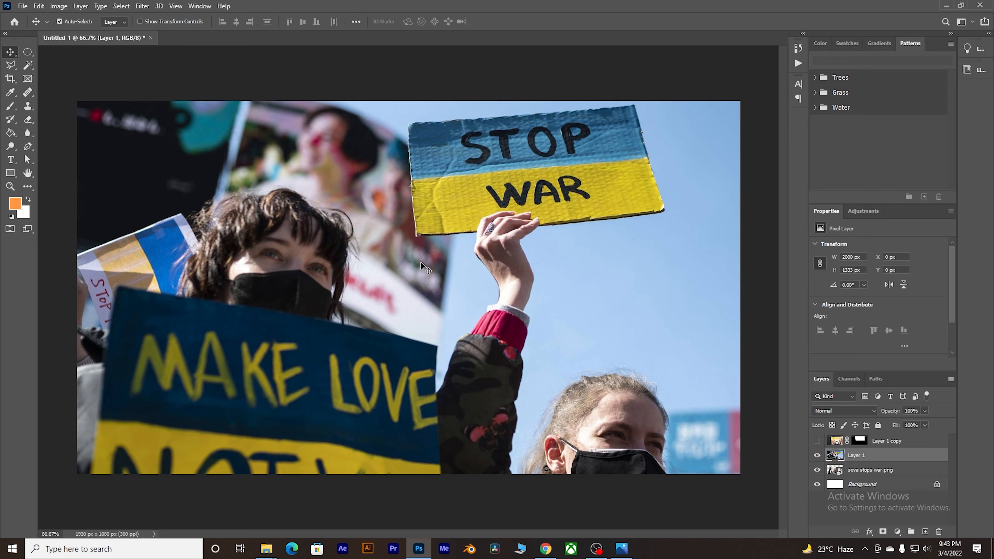
Outline the four corners of the blue and yellow STOP WAR placard with a Polygonal Lasso selection
key(l)
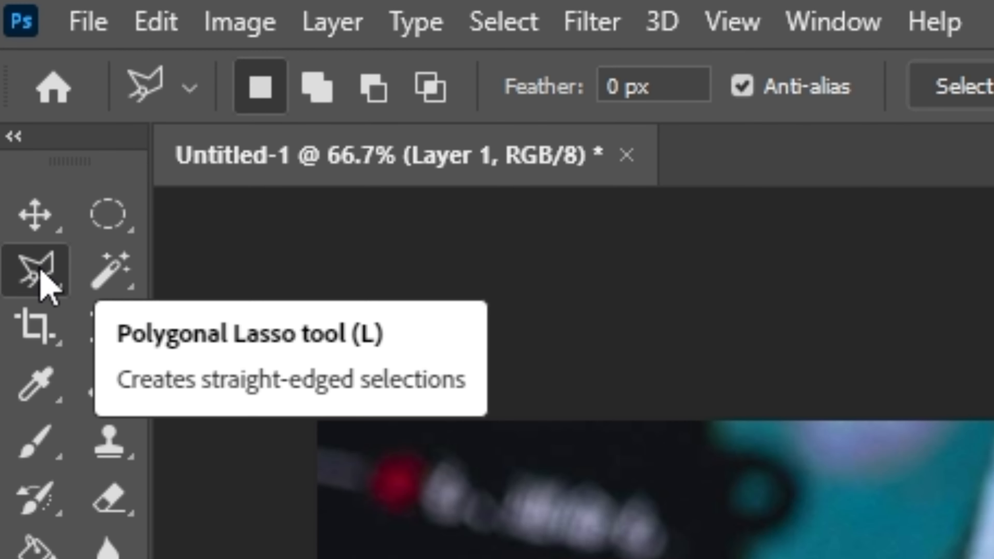
click(41, 274)
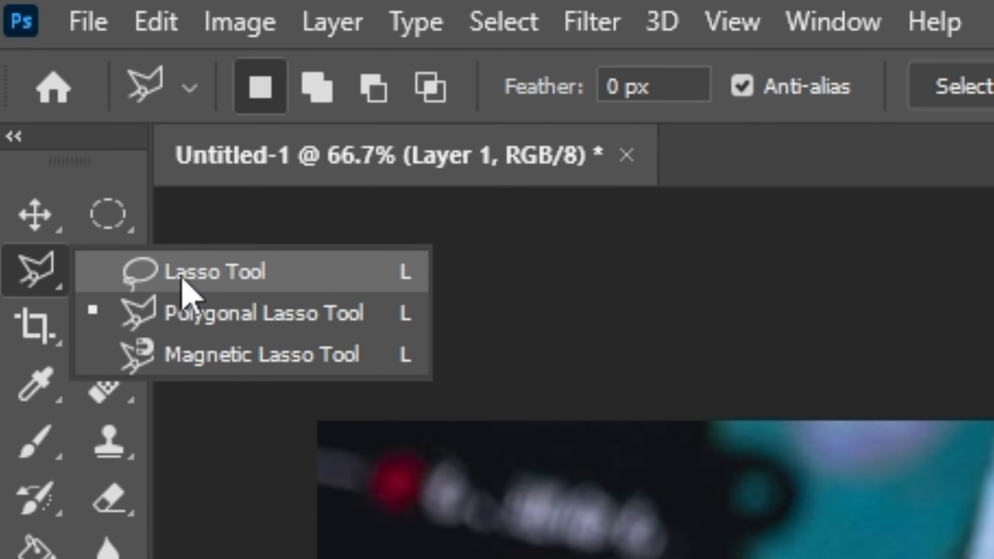
click(27, 256)
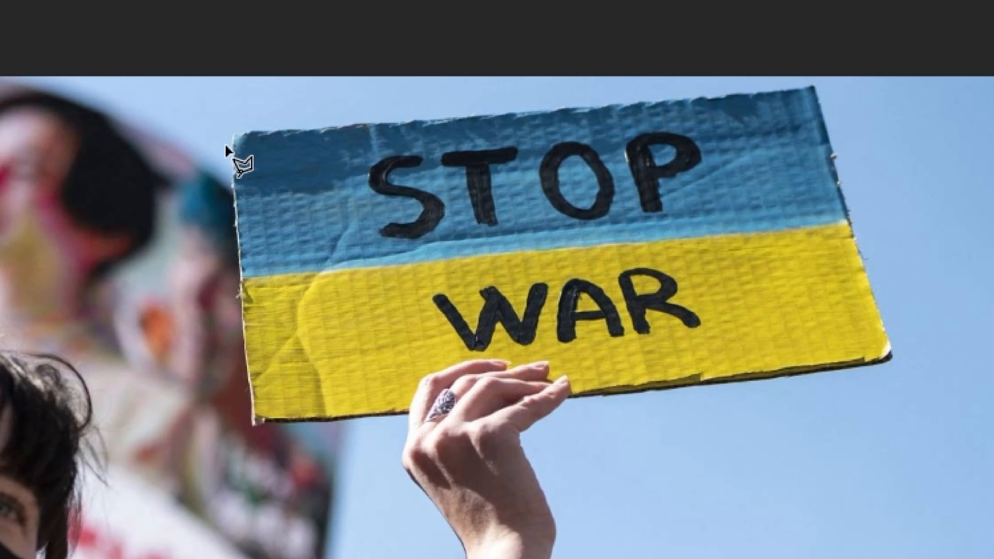
click(233, 134)
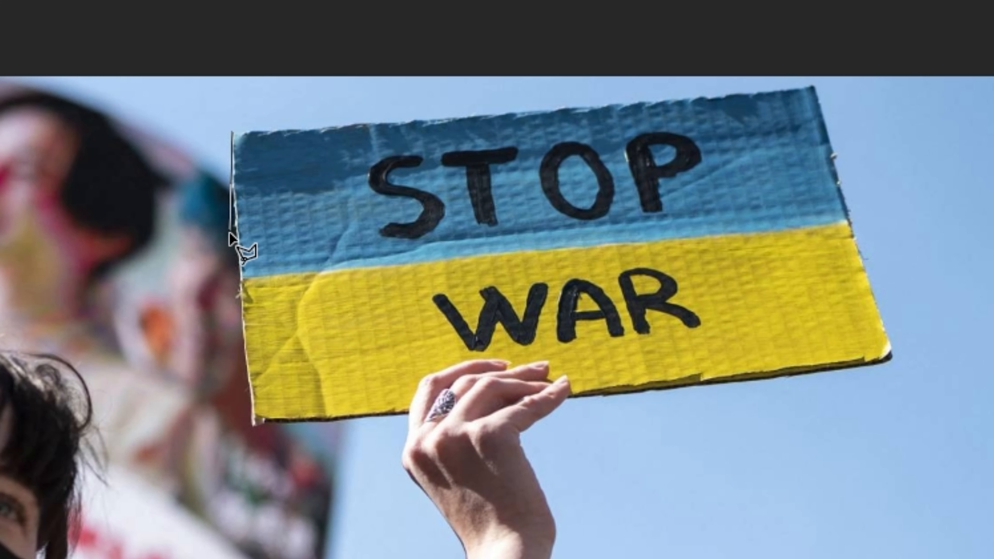
click(255, 417)
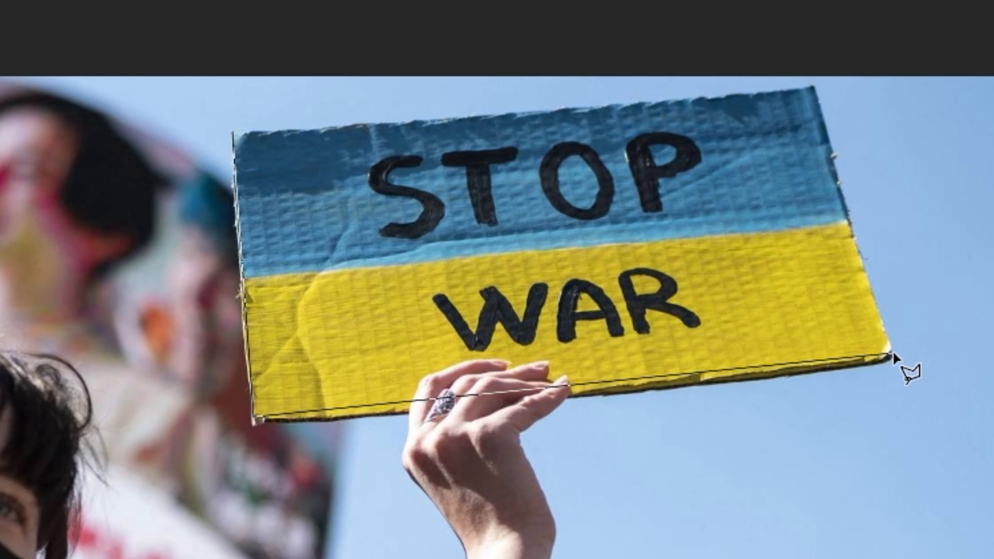
click(890, 355)
click(814, 85)
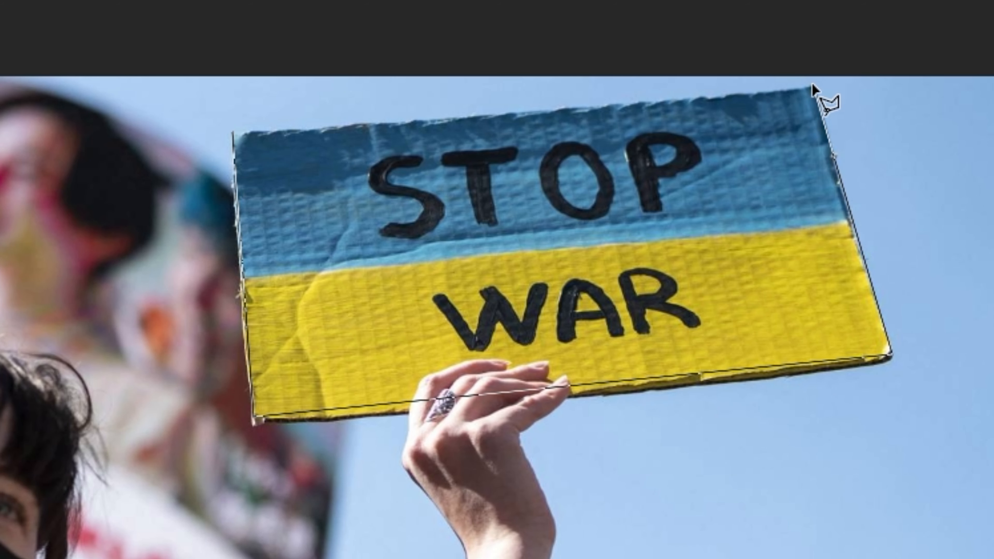
click(235, 135)
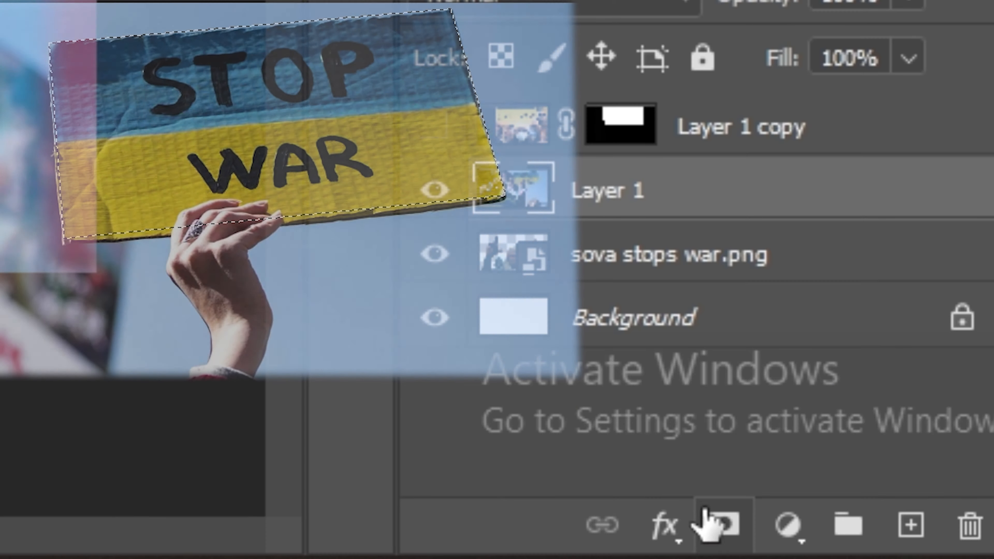
Mask the photo layer to the placard selection and move the placard above the character's head, beside his raised gloved finger
click(883, 531)
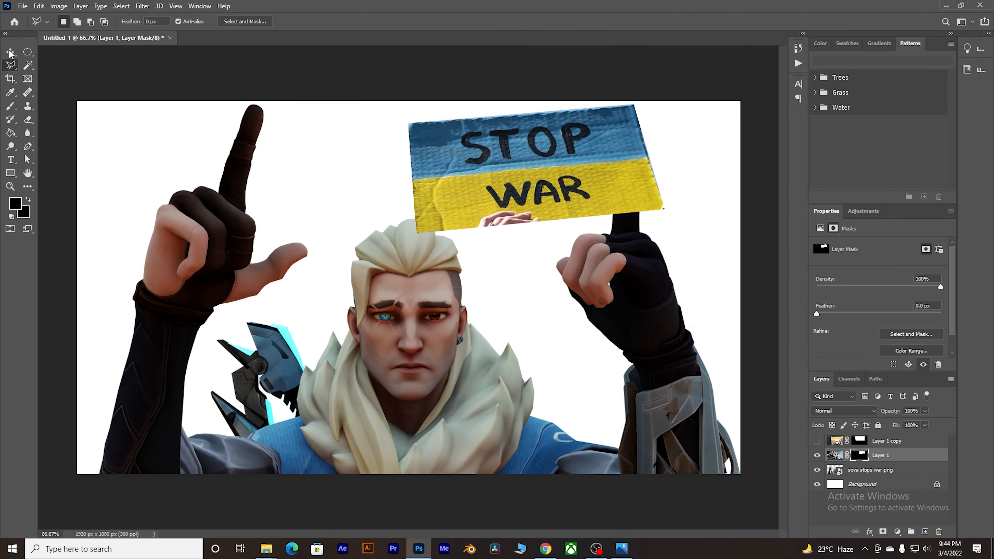
click(10, 52)
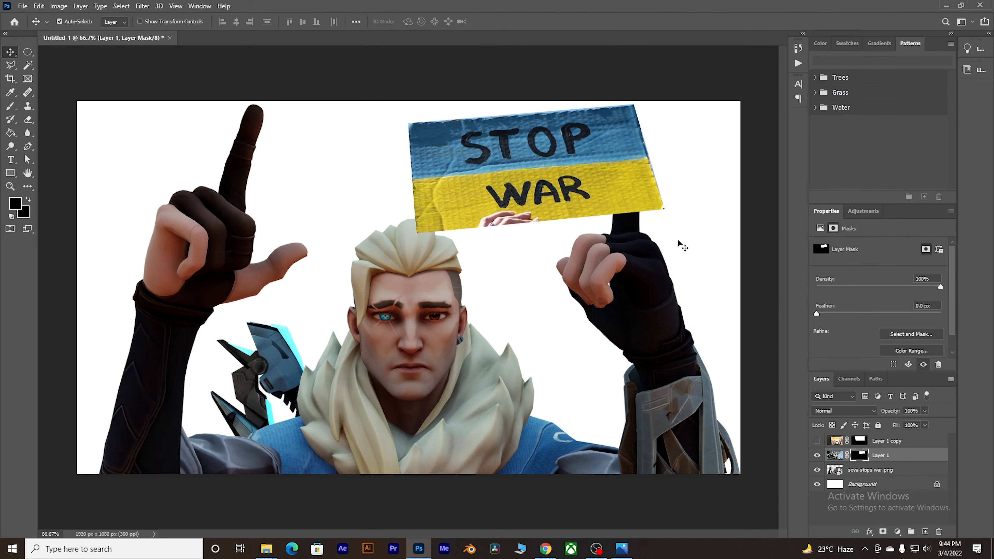
drag(515, 240, 368, 231)
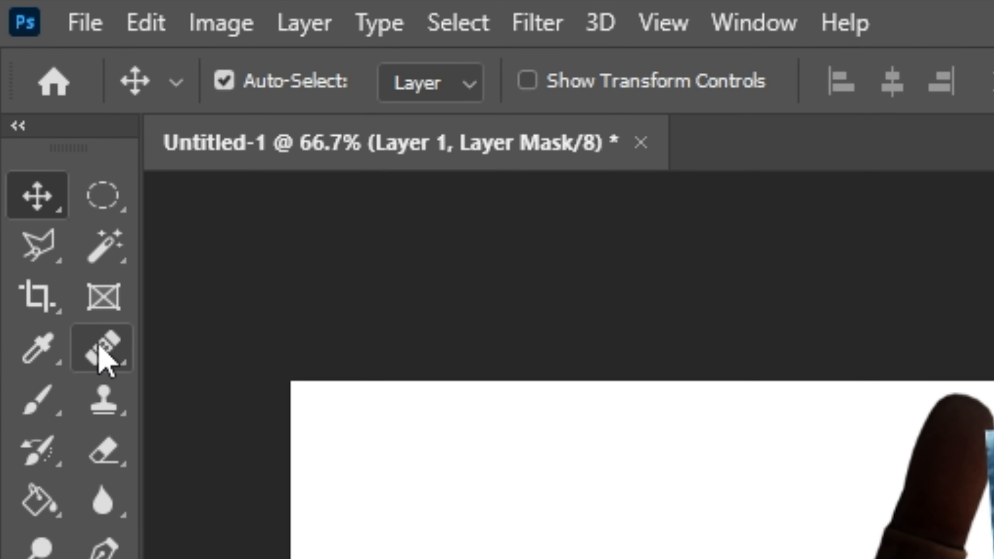
Remove the fingers from the placard's lower edge on Layer 1 with the Healing Brush, sampling the yellow cardboard
click(27, 93)
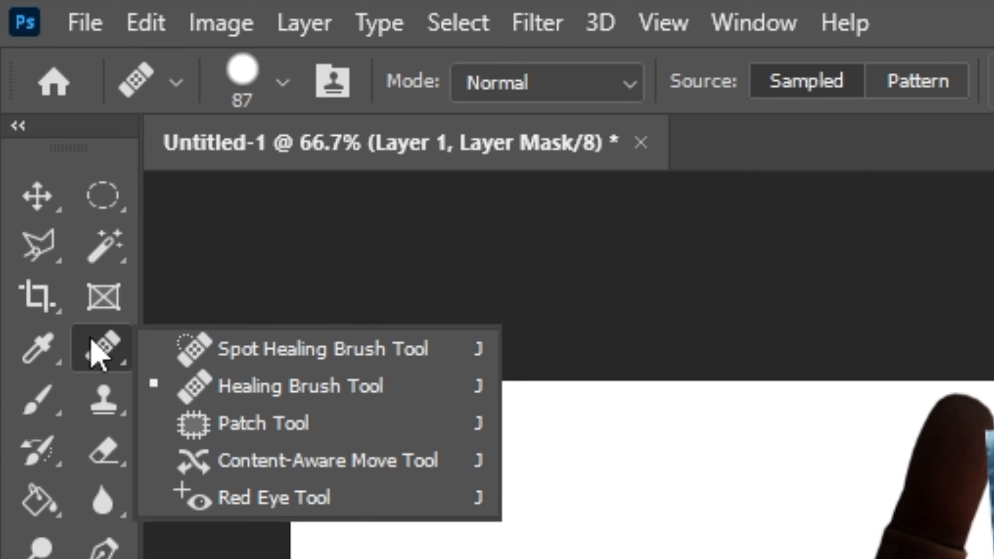
click(336, 389)
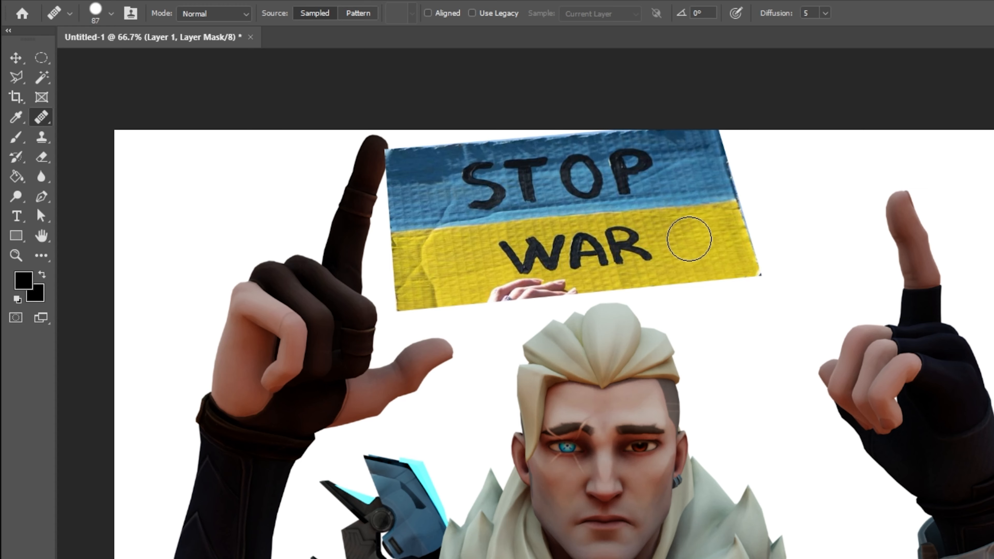
alt+right_click(681, 237)
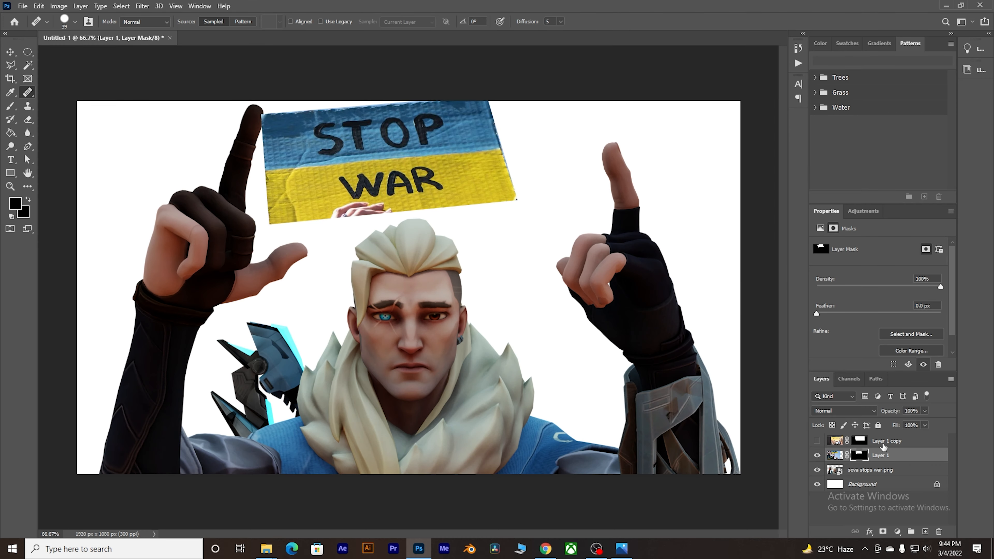
click(883, 444)
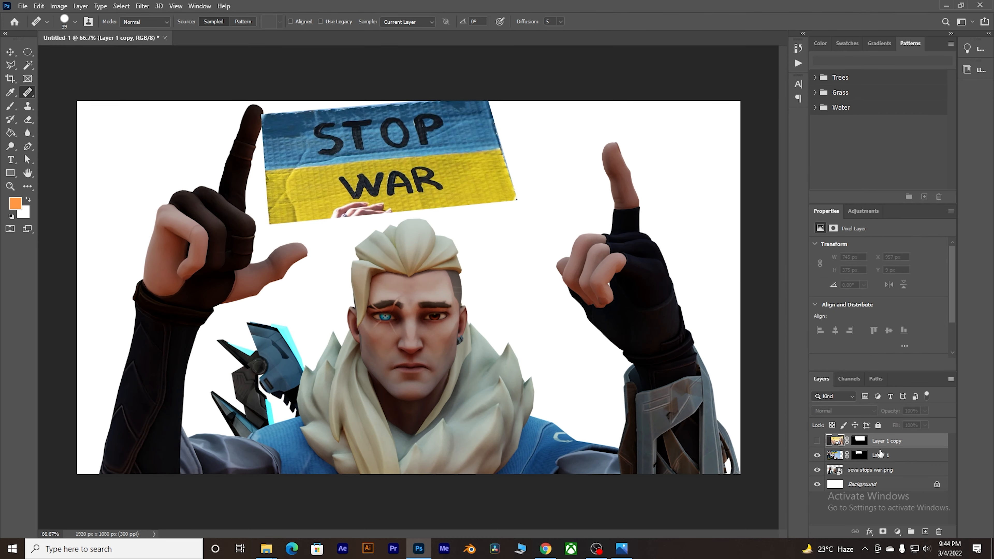
click(880, 454)
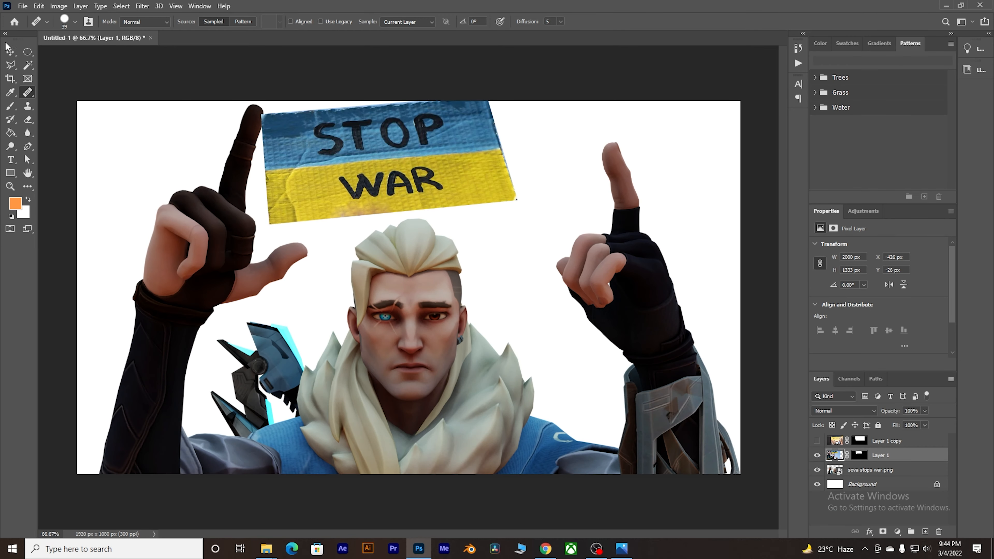
Duplicate the masked placard layer, Layer 1
click(9, 50)
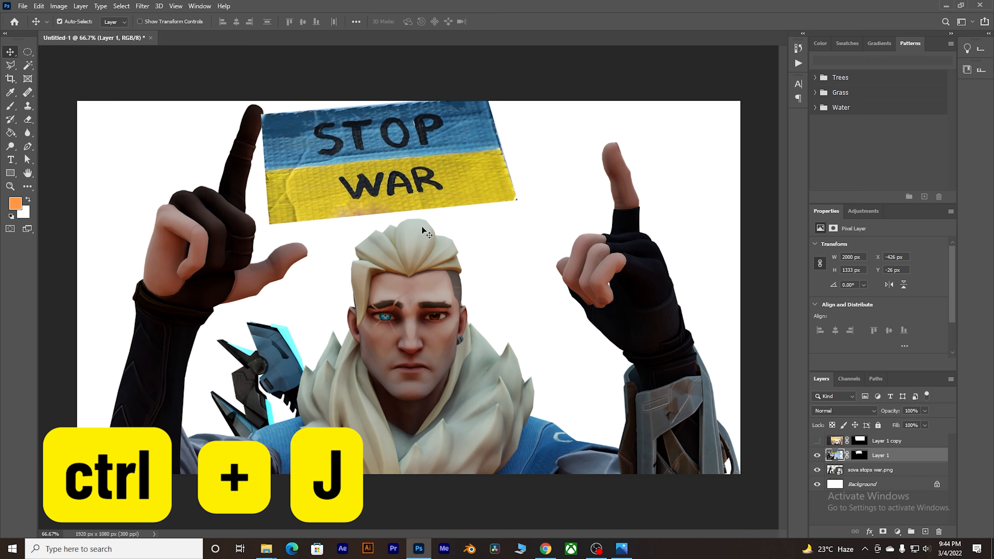
key(ctrl+j)
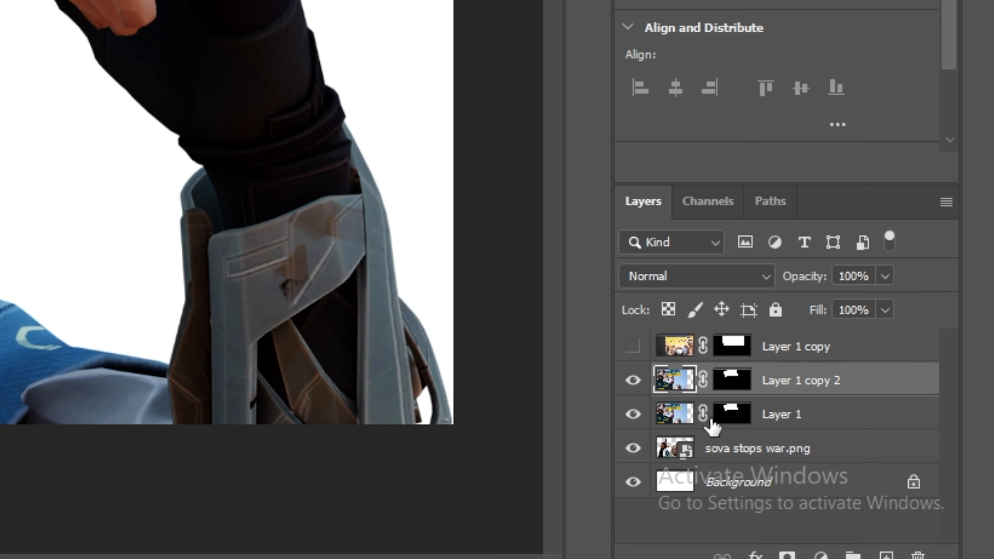
Hide Layer 1 copy 2 and enlarge the Layer 1 placard above the character's head, rotating it toward level
click(633, 379)
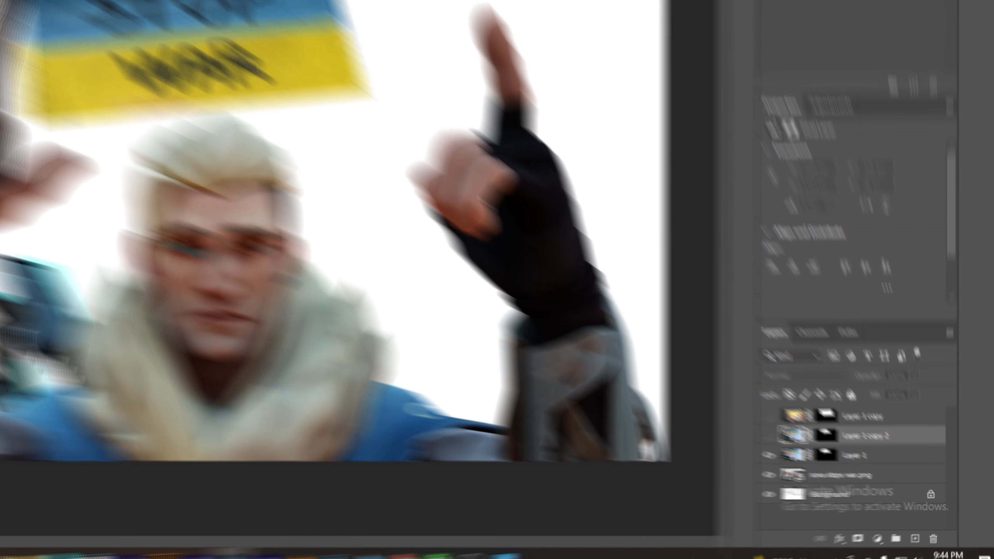
drag(412, 169, 429, 174)
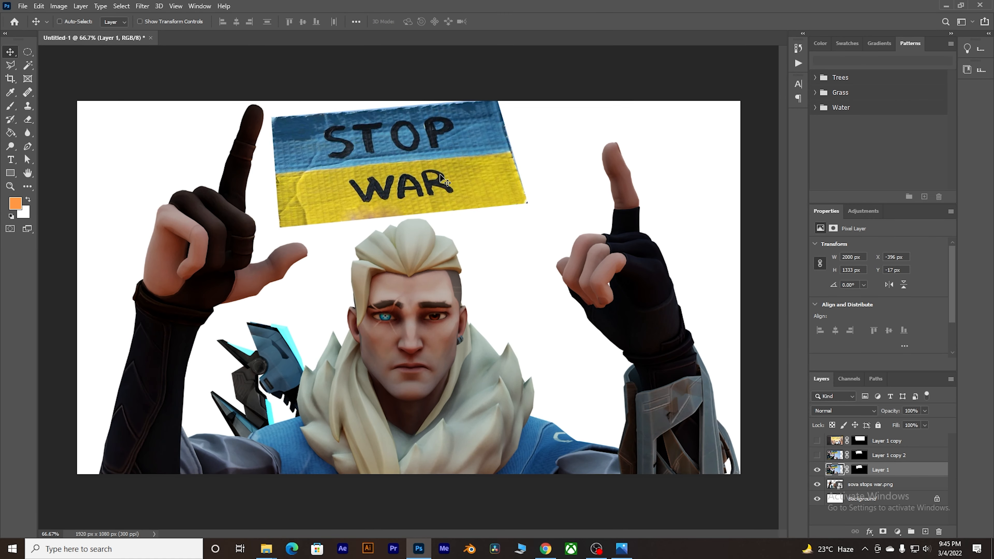
key(ctrl+t)
drag(496, 190, 582, 192)
key(ctrl+minus)
key(ctrl+minus)
key(ctrl+minus)
drag(175, 182, 78, 168)
drag(582, 192, 574, 195)
Distort the Layer 1 placard's corners so it sits squarely between the character's two raised hands
drag(531, 309, 572, 329)
drag(597, 209, 610, 199)
drag(328, 173, 331, 171)
drag(635, 178, 609, 198)
mouse_move(505, 358)
mouse_down()
mouse_move(530, 348)
mouse_move(513, 358)
mouse_up()
drag(615, 206, 615, 215)
drag(582, 256, 588, 235)
key(Return)
Scale the sova stops war.png character image down slightly so the hands sit closer to the placard's edges
click(544, 294)
key(ctrl+t)
drag(577, 290, 568, 294)
key(Return)
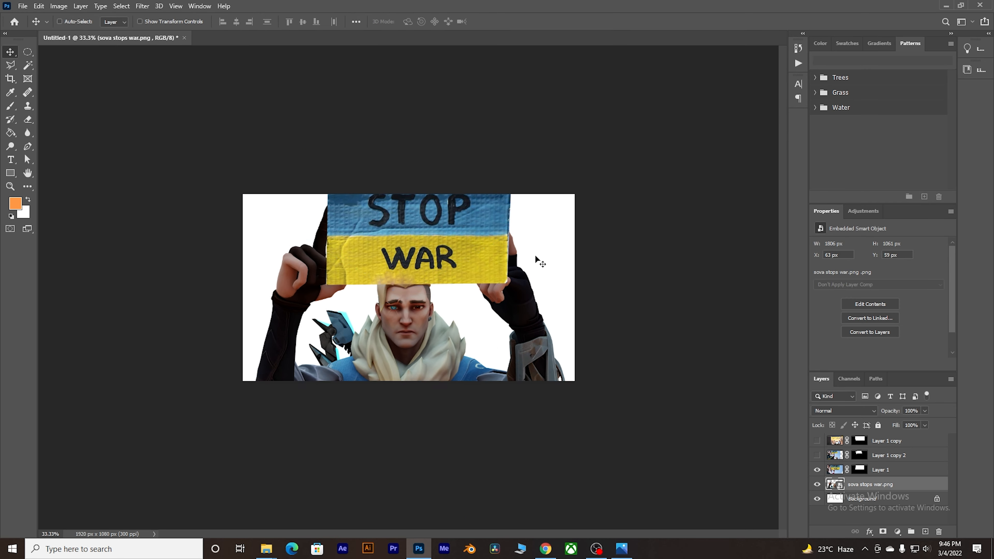
Fine-tune the Layer 1 placard's corners and position with another Free Transform so its edges run straight
key(ctrl+plus)
click(534, 260)
key(ctrl+t)
key(ctrl+minus)
key(ctrl+minus)
drag(138, 164, 135, 165)
drag(140, 459, 142, 455)
drag(563, 460, 564, 449)
drag(366, 379, 362, 378)
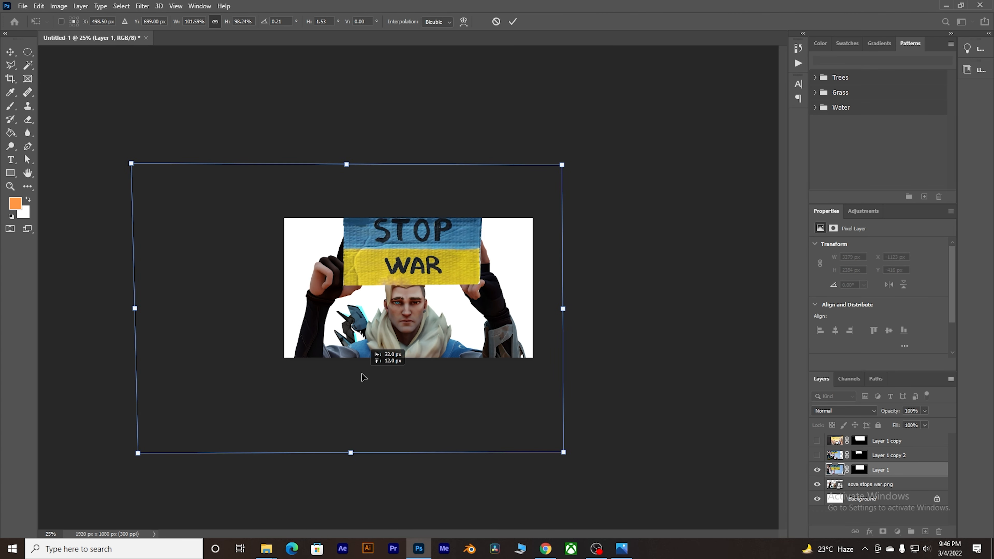
drag(564, 164, 566, 163)
key(Return)
Switch to the Photos window and examine how the fingers grip the yellow placard in the reference photo
key(alt+Tab)
click(582, 131)
drag(693, 202, 602, 246)
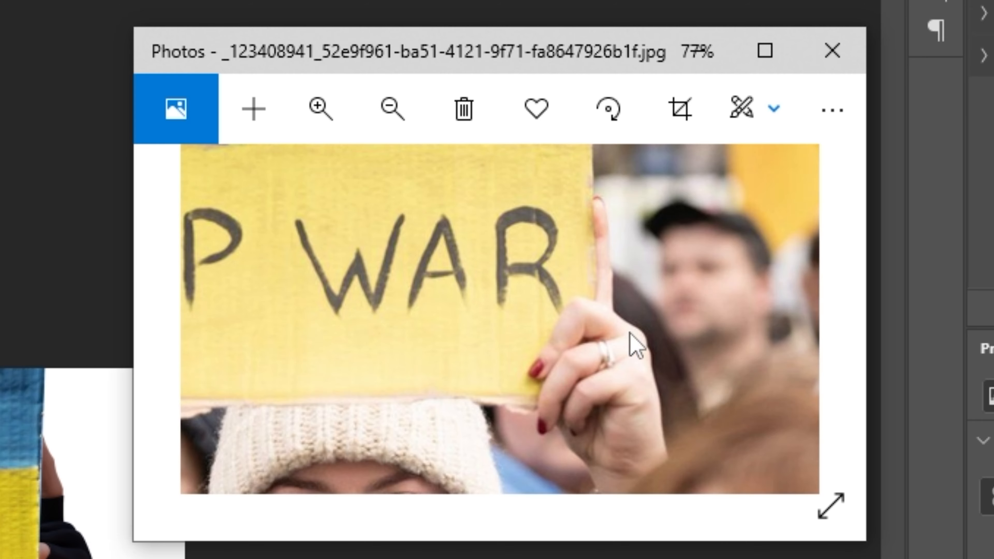
drag(429, 270, 441, 277)
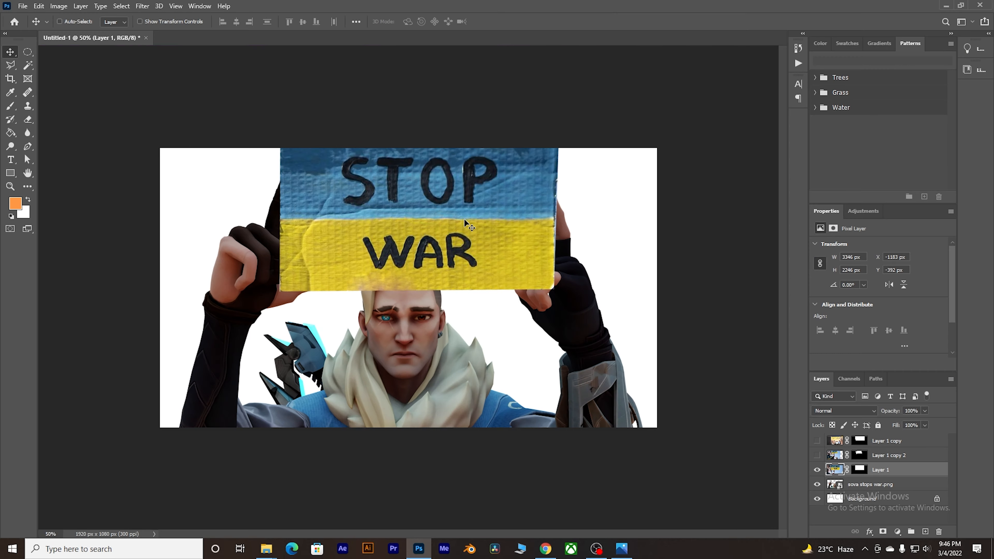
Activate the Eraser tool for the Layer 1 placard and set its mode to Block
key(ctrl+plus)
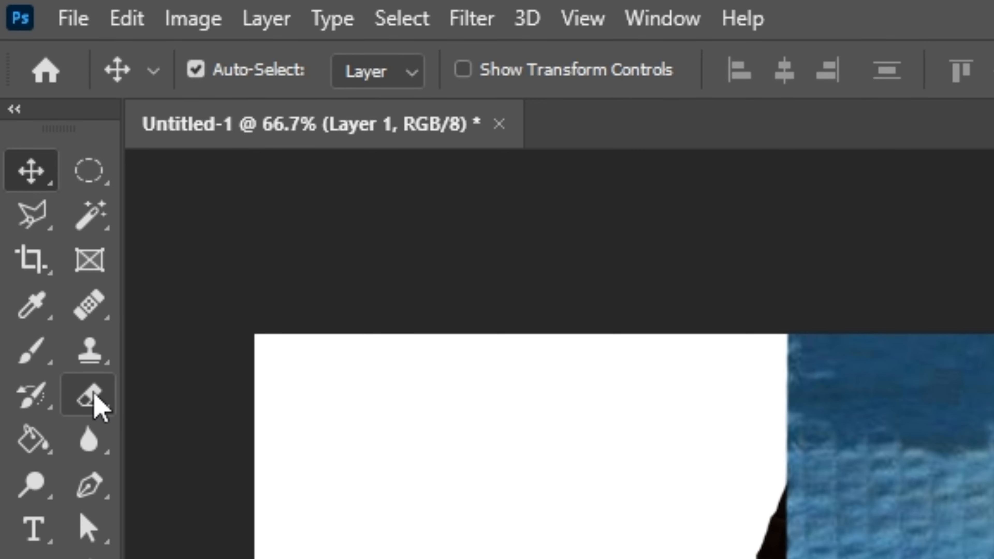
click(94, 393)
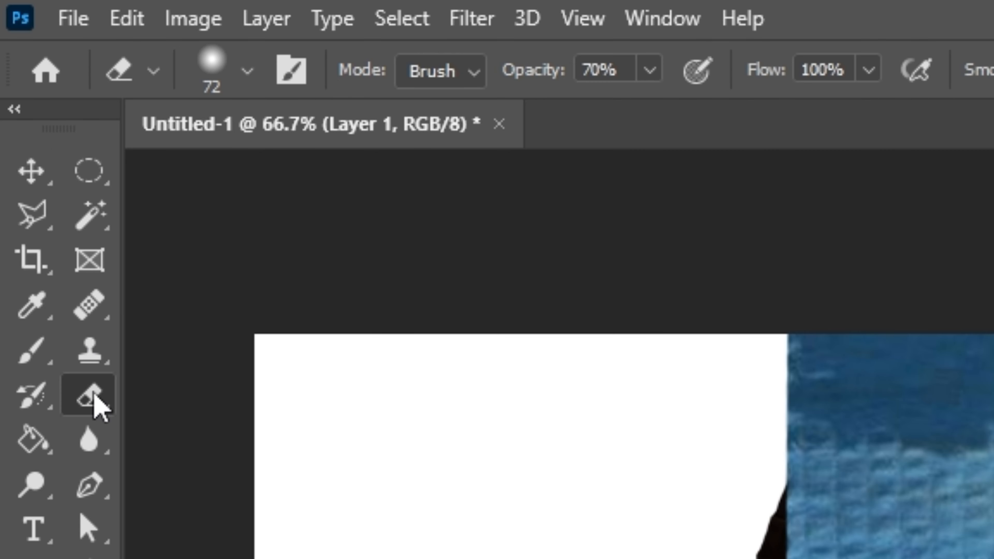
right_click(94, 394)
click(100, 395)
click(453, 76)
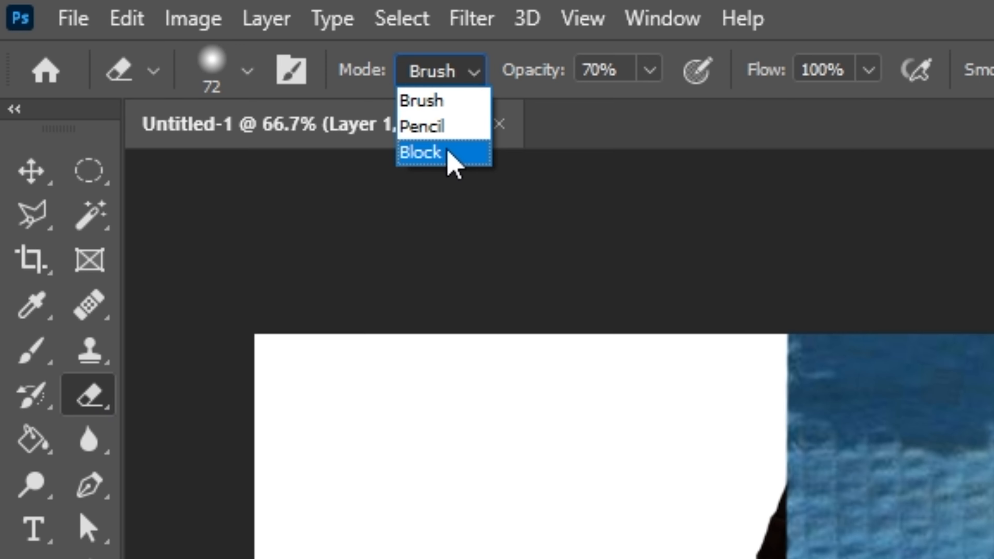
click(455, 155)
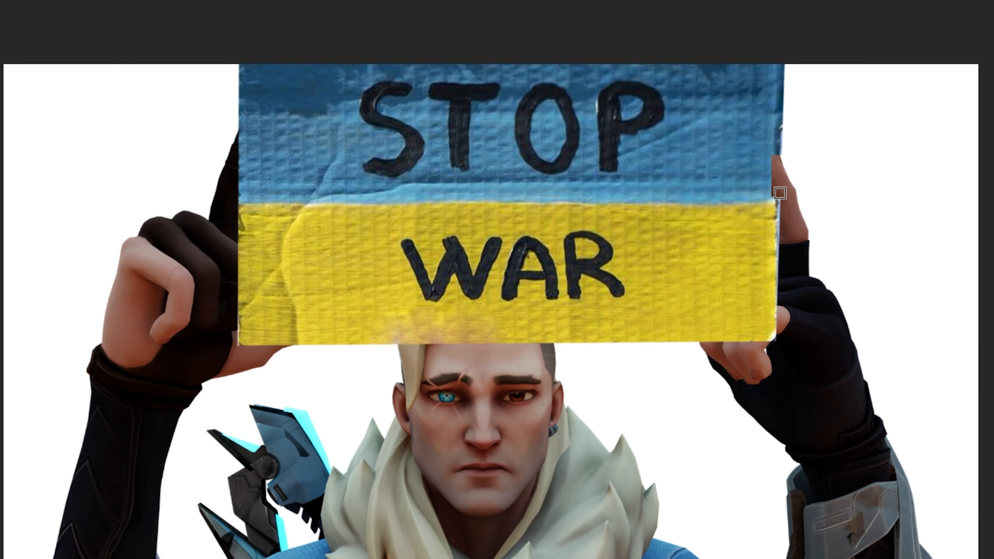
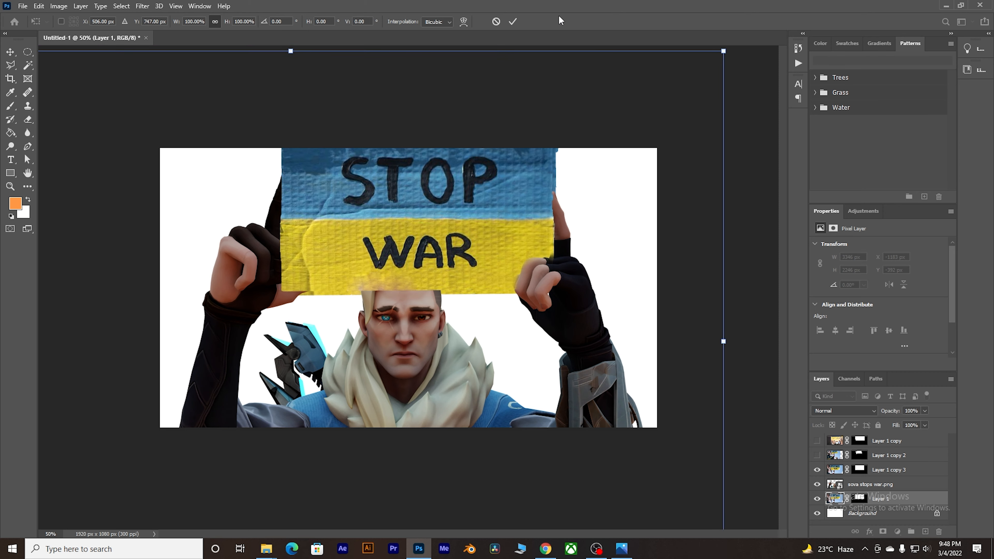
Apply the Layer 1 transform and erase Layer 1 copy 3's mask along the fingers gripping the placard's lower right corner
click(513, 22)
key(ctrl+plus)
key(ctrl+plus)
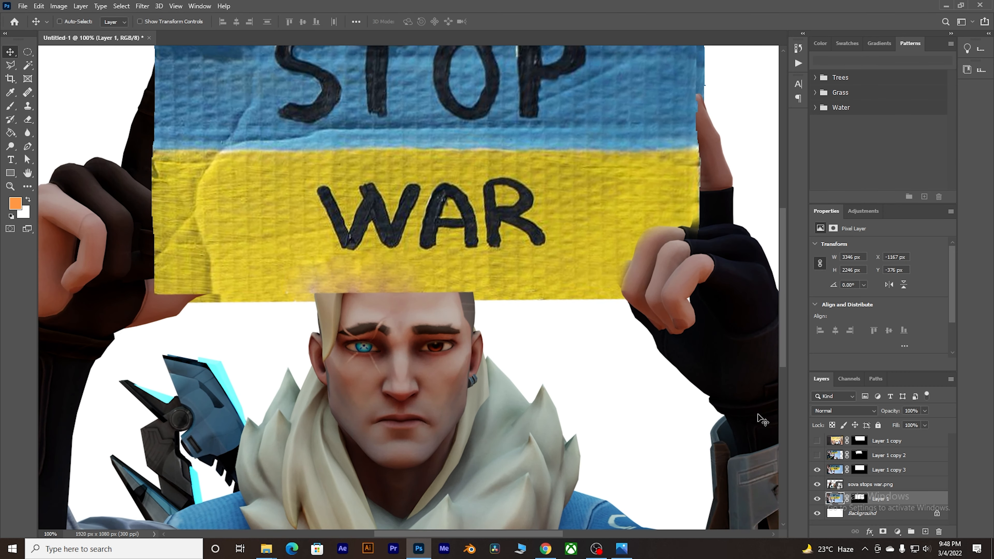
click(859, 470)
key(e)
drag(646, 243, 627, 285)
Erase Layer 1's mask along the placard's upper right edge to trim the strip sticking out beside it
key(ctrl+minus)
drag(236, 129, 235, 194)
key(ctrl+z)
click(858, 500)
drag(605, 104, 616, 143)
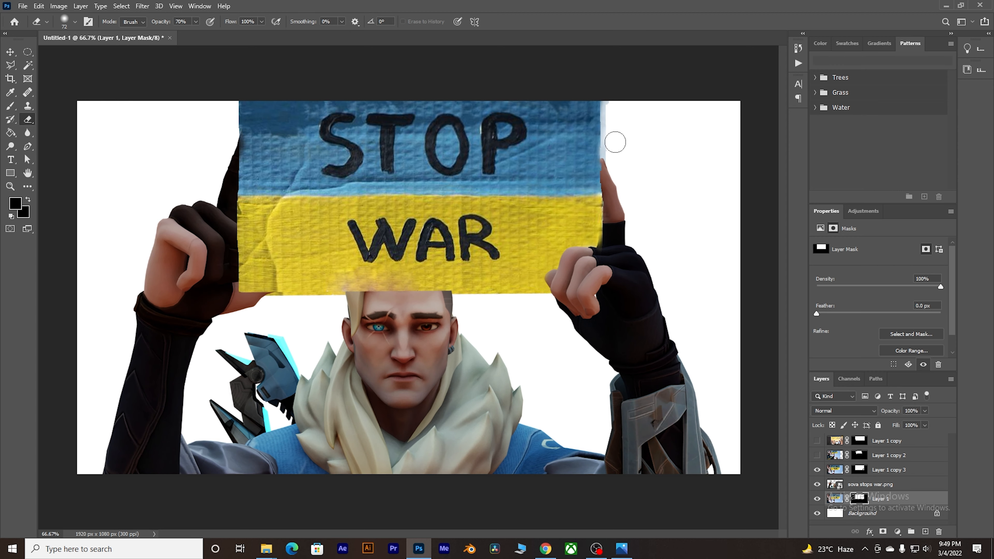
Add a Bevel & Emboss effect with Contour to Layer 1 copy 3
click(884, 472)
key(v)
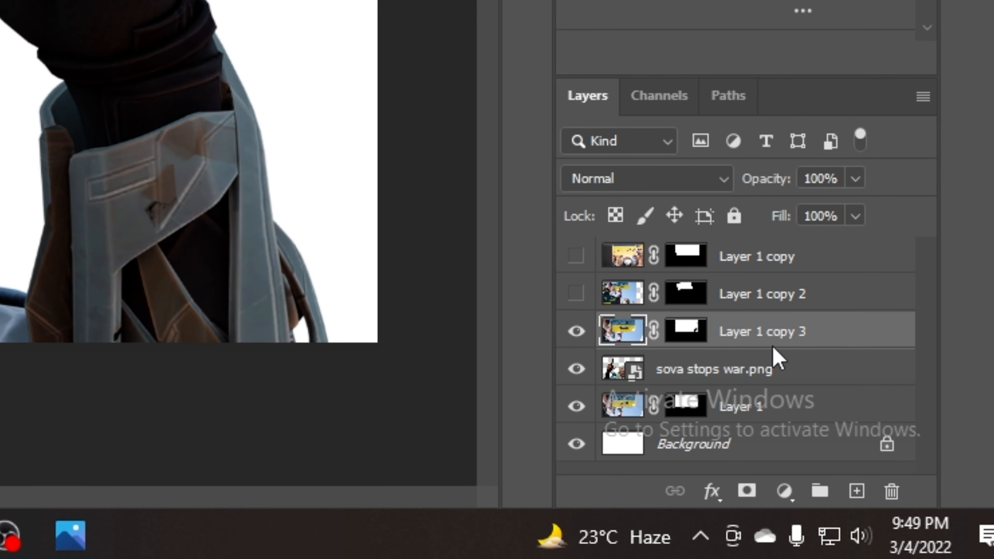
right_click(773, 344)
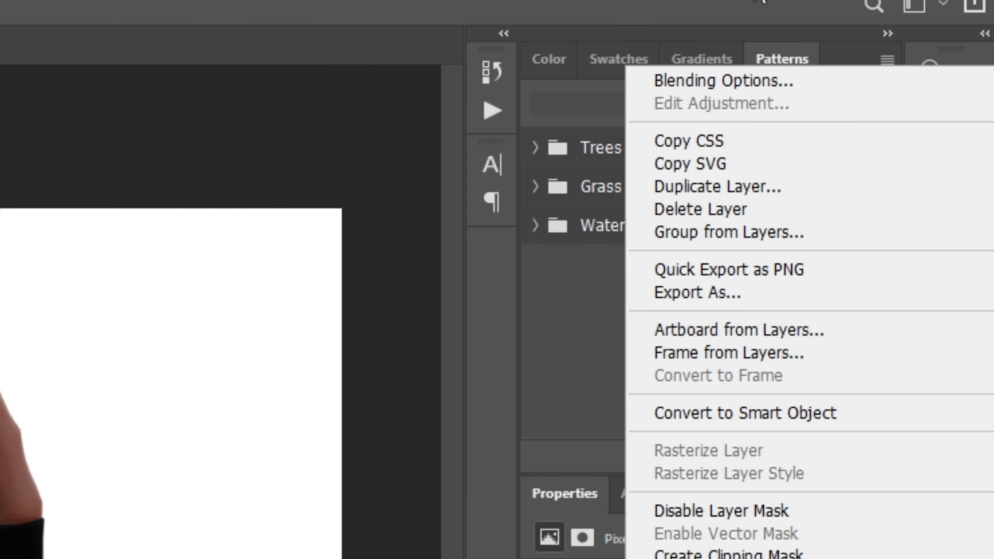
click(757, 84)
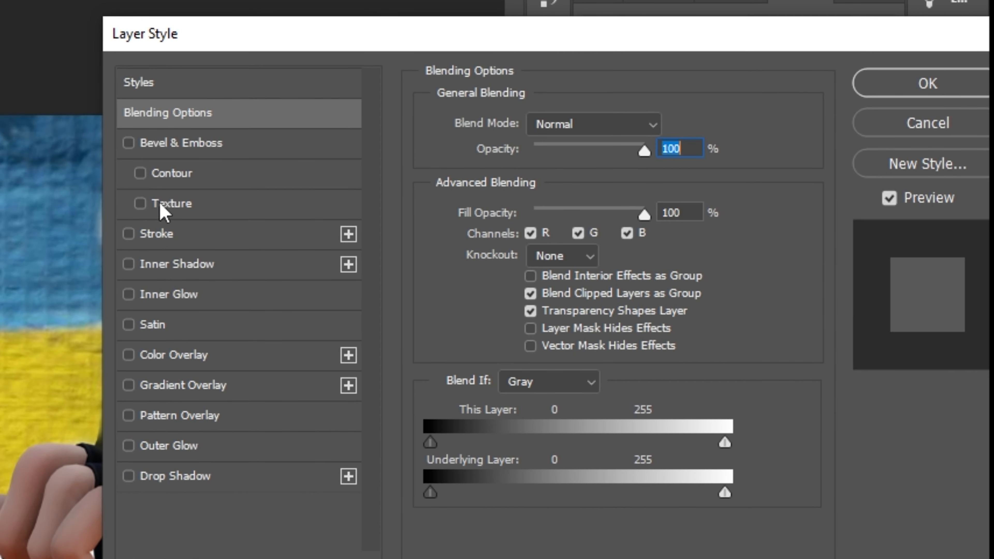
click(148, 172)
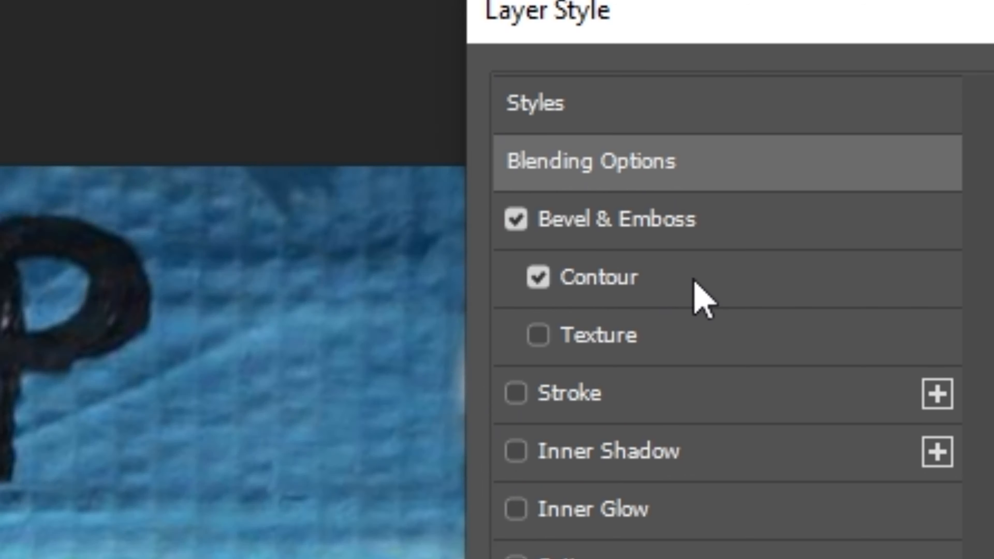
click(694, 279)
drag(725, 69, 833, 79)
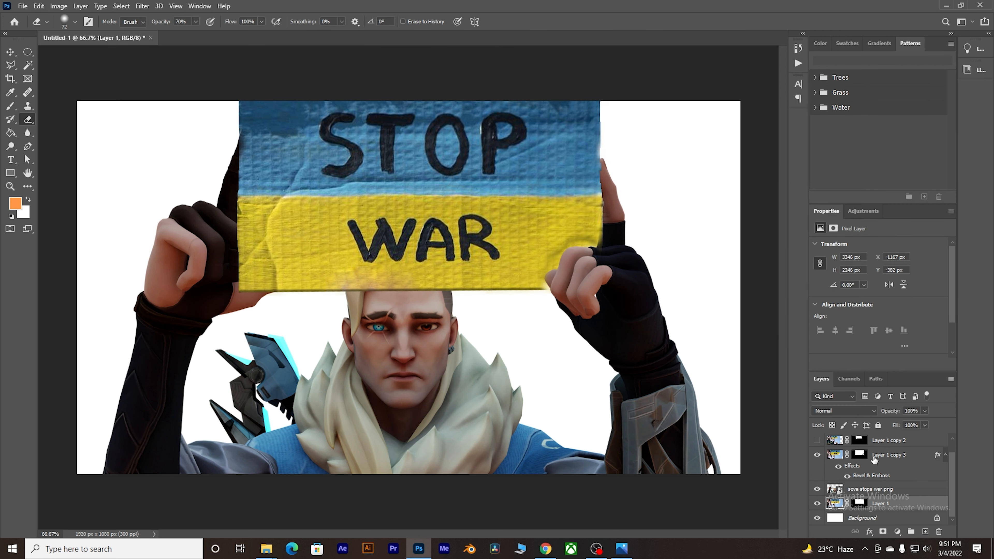
Erase the placard on Layer 1 copy 3 where it covers the gloved fingers at its left edge
click(875, 456)
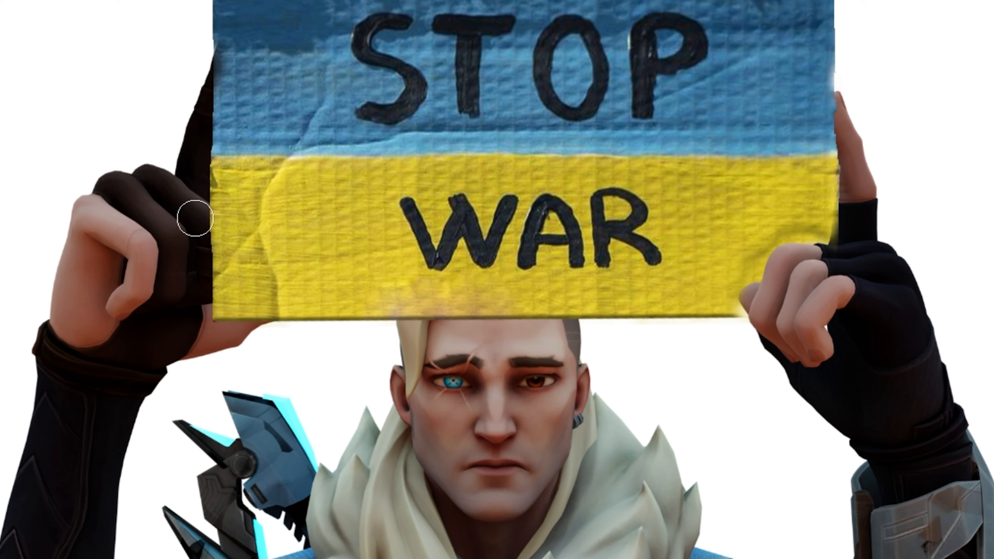
mouse_move(228, 231)
mouse_down()
mouse_move(237, 254)
mouse_move(205, 269)
mouse_move(215, 237)
mouse_move(199, 324)
mouse_move(195, 219)
mouse_move(225, 219)
mouse_up()
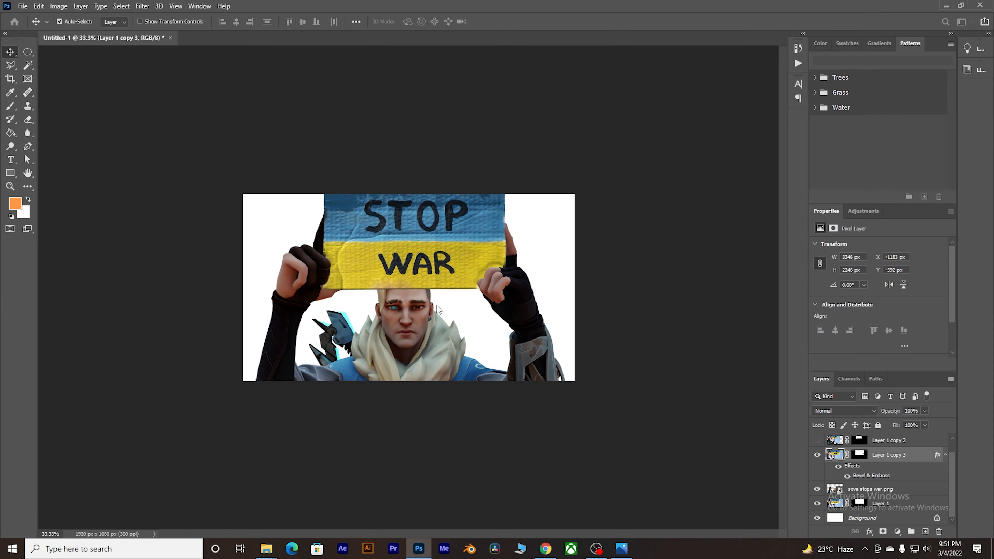
Save the document as a Photoshop file named "sova stops war 3" with Maximize Compatibility on
key(ctrl+s)
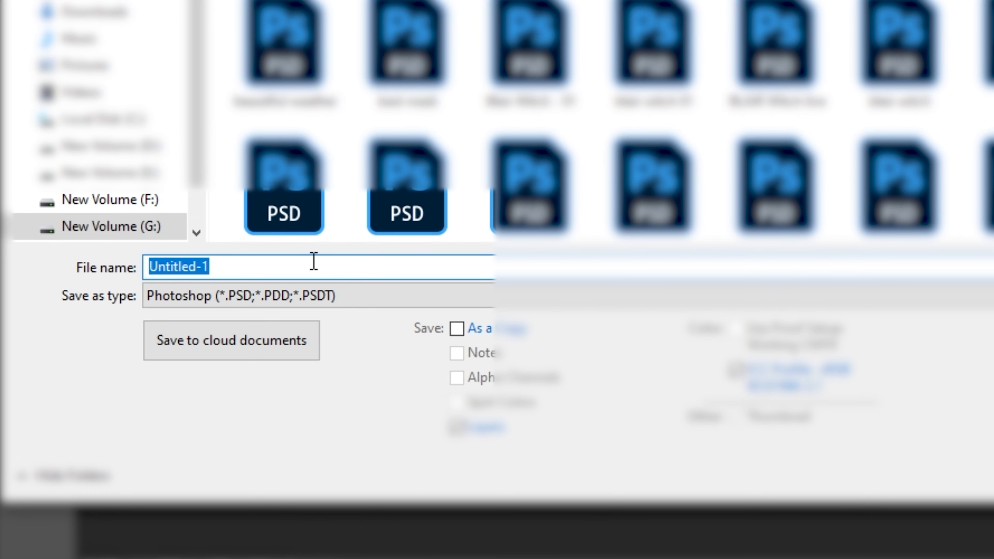
text(st)
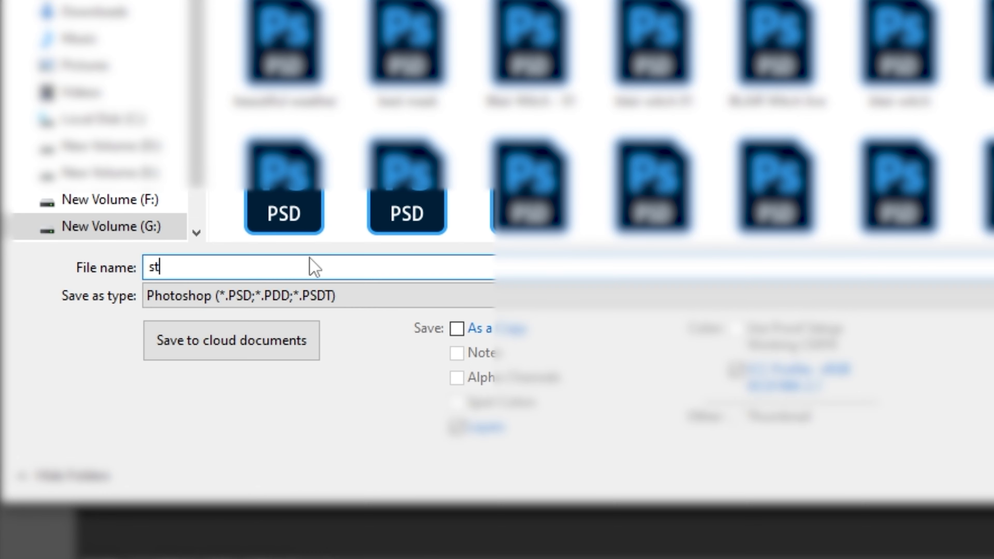
text(op)
key(BackSpace)
key(BackSpace)
key(BackSpace)
key(BackSpace)
text(ova)
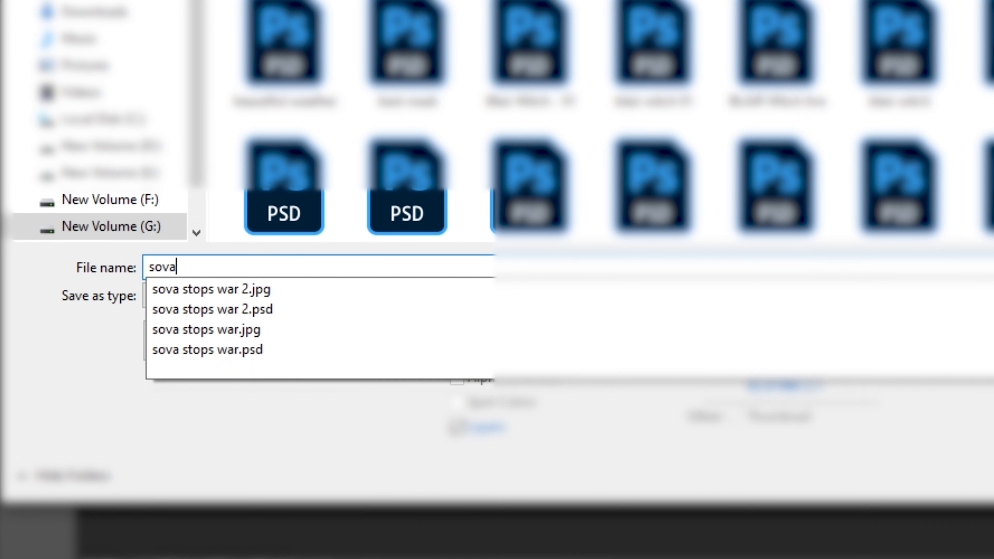
text( stops war 3)
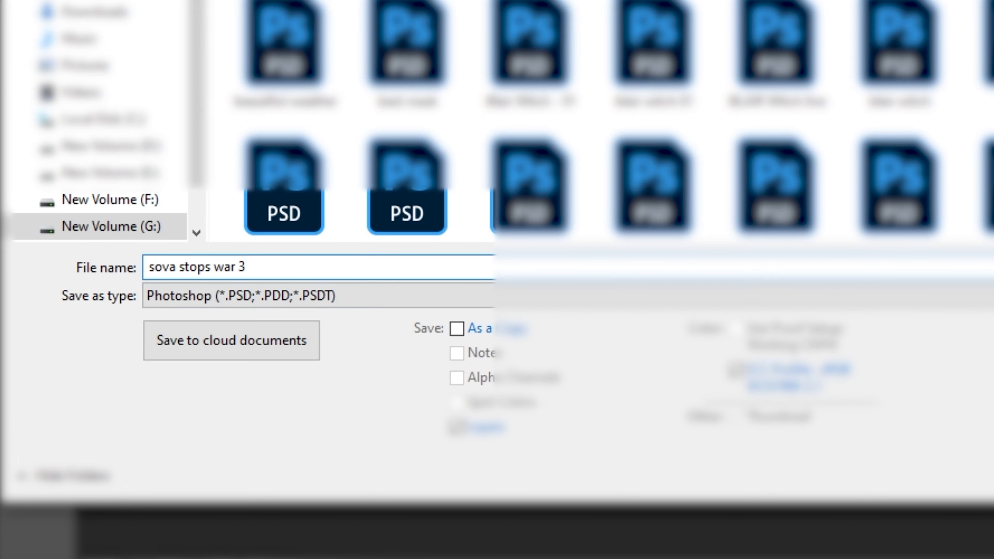
key(Return)
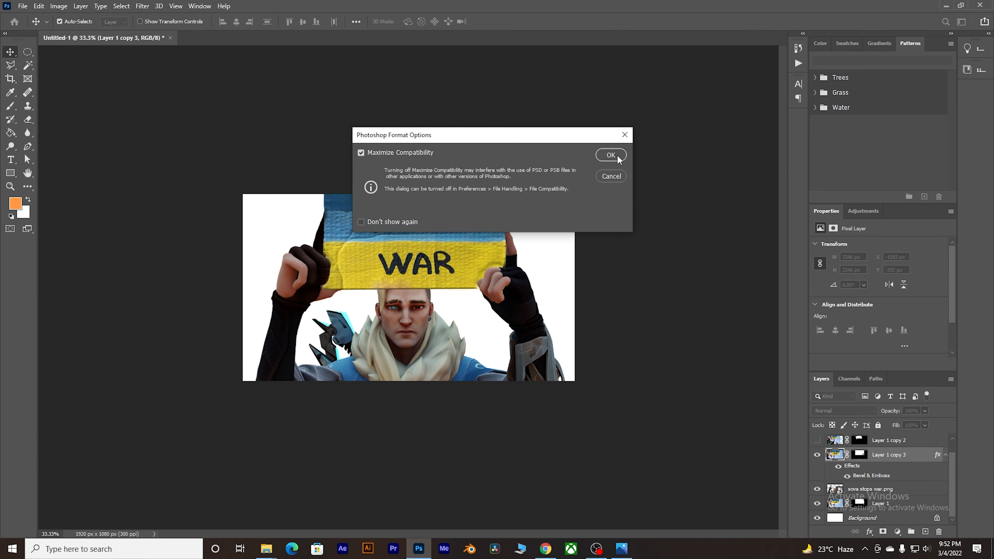
click(617, 157)
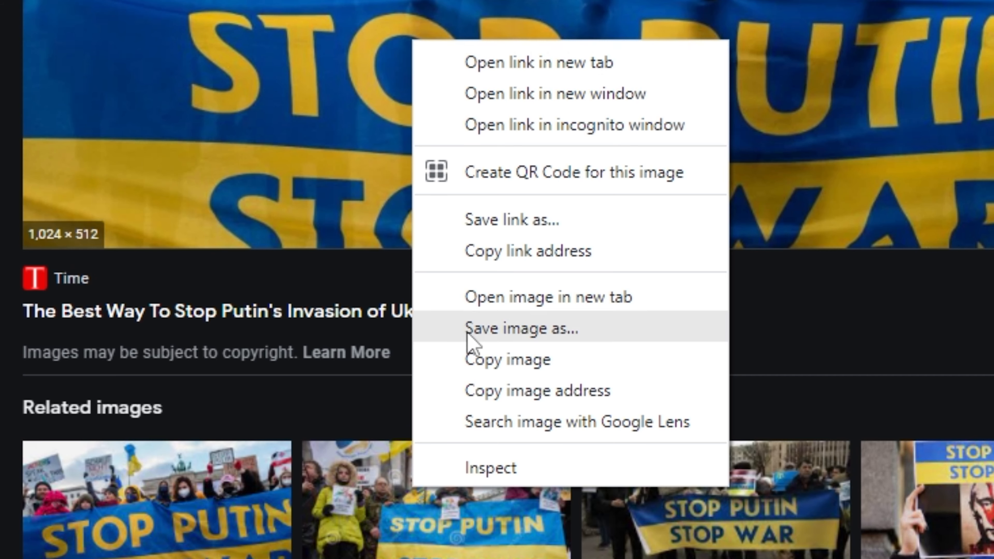
Copy the STOP PUTIN STOP WAR crowd photo from the browser's image results and paste it over the Photoshop composition
click(467, 331)
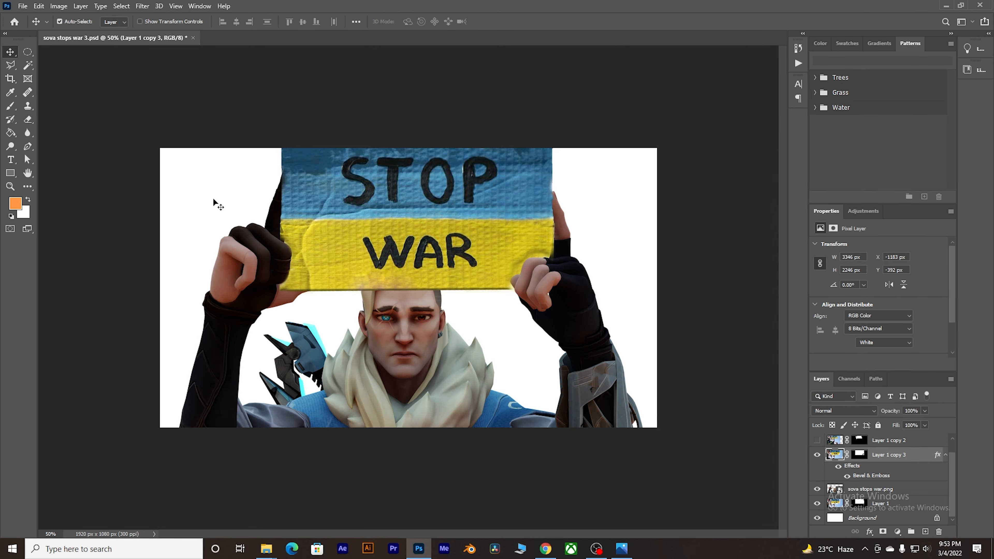
key(ctrl+v)
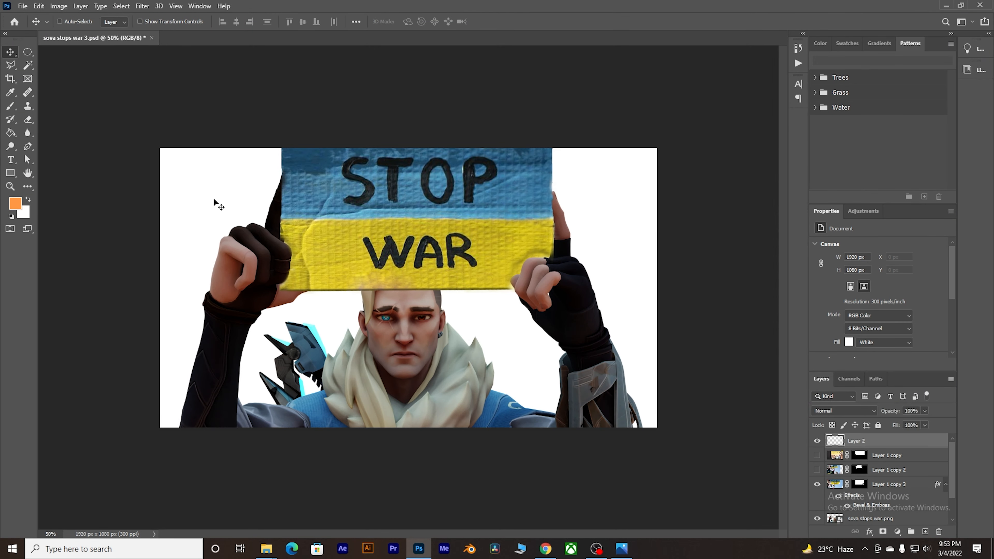
drag(415, 296, 362, 272)
Enlarge the pasted crowd photo to about 241.6% and position it so it covers the whole canvas
key(ctrl+t)
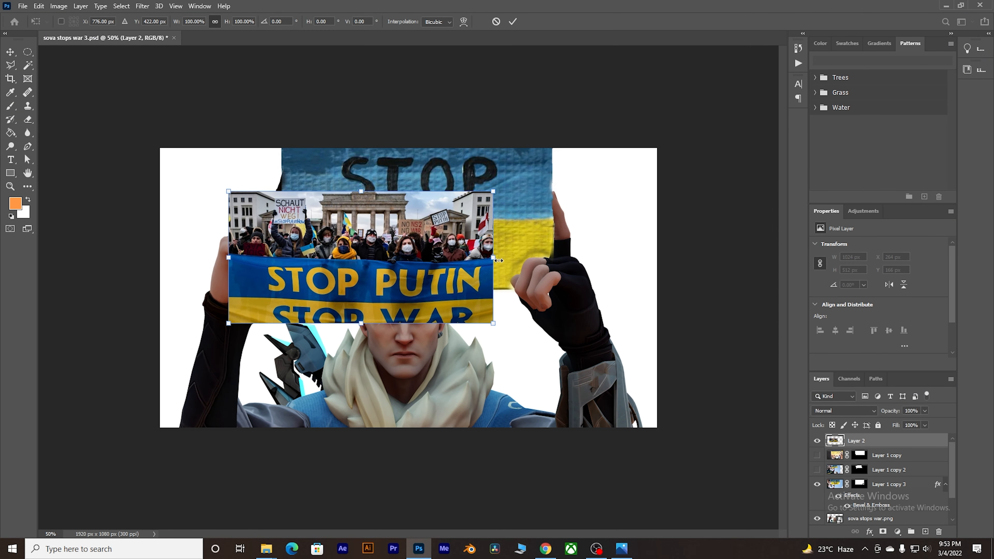
drag(493, 257, 851, 258)
drag(689, 333, 526, 355)
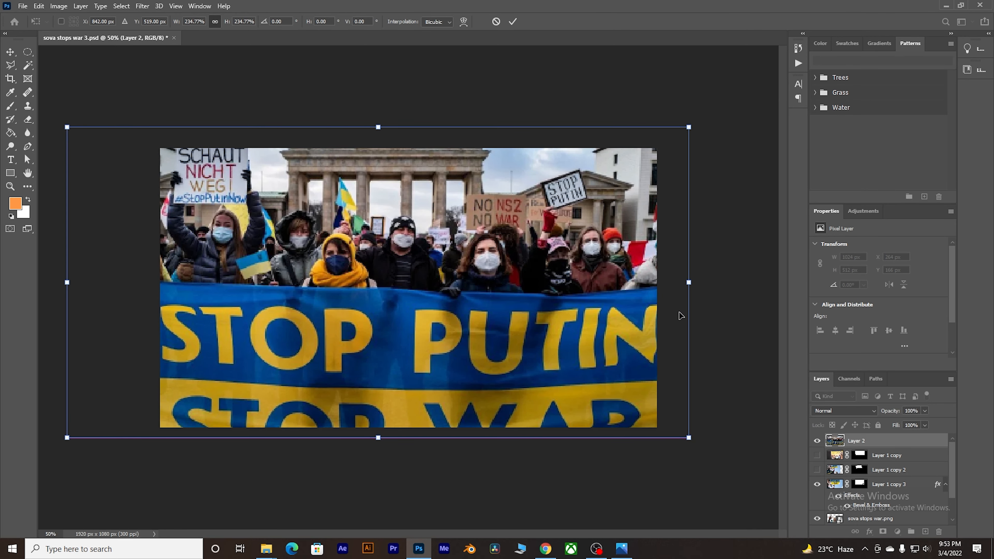
drag(689, 287, 707, 287)
click(513, 22)
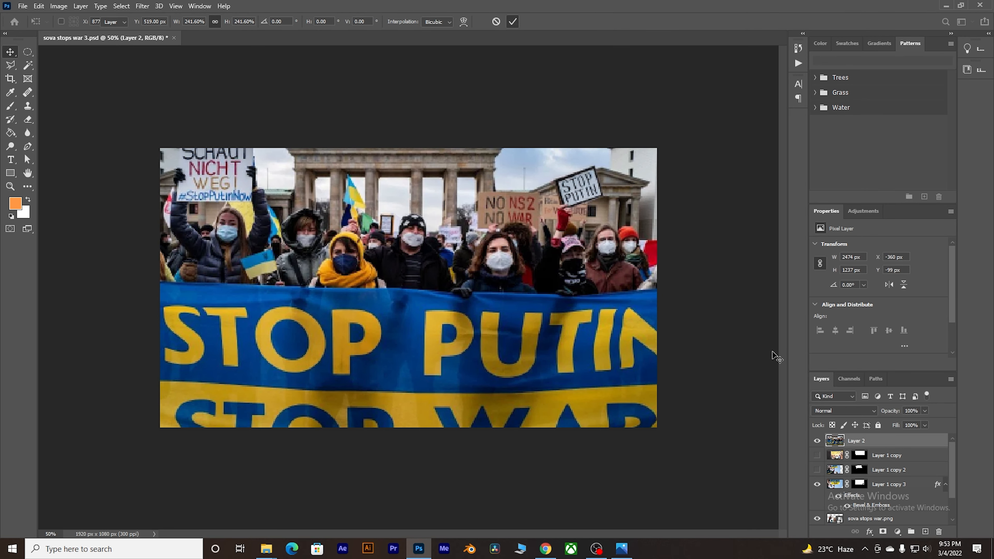
Move the Layer 2 crowd photo beneath the sova stops war.png layer, directly above Layer 1
scroll(913, 451, down, 1)
scroll(887, 446, up, 1)
drag(886, 444, 885, 529)
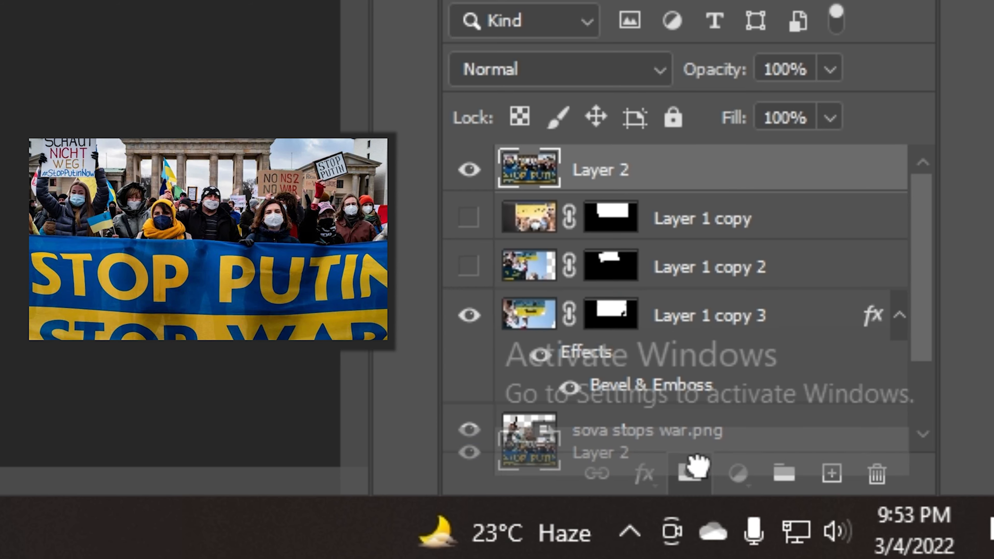
drag(697, 466, 662, 352)
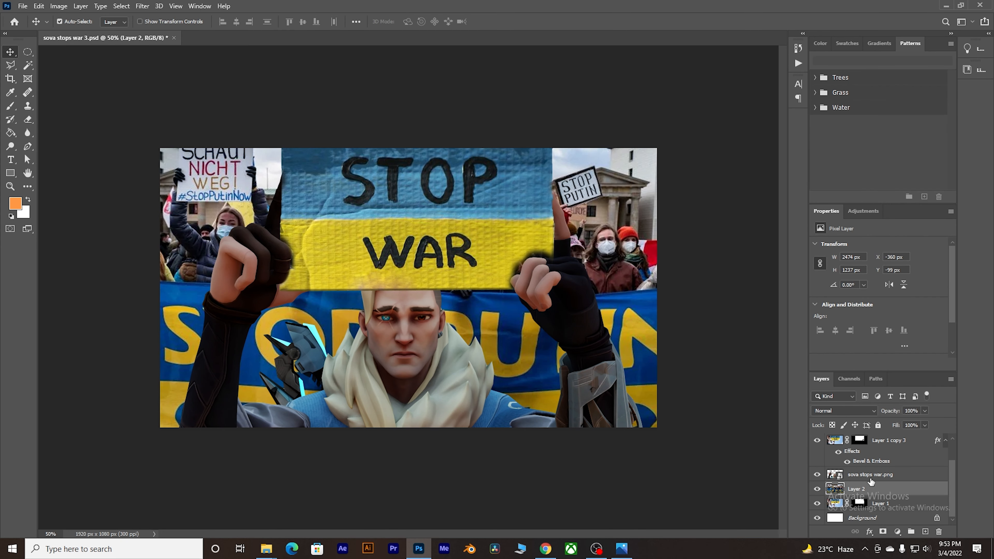
Enlarge the Layer 2 crowd photo to about 126% and reposition it behind the character so it fills the canvas
key(ctrl+t)
drag(505, 276, 511, 311)
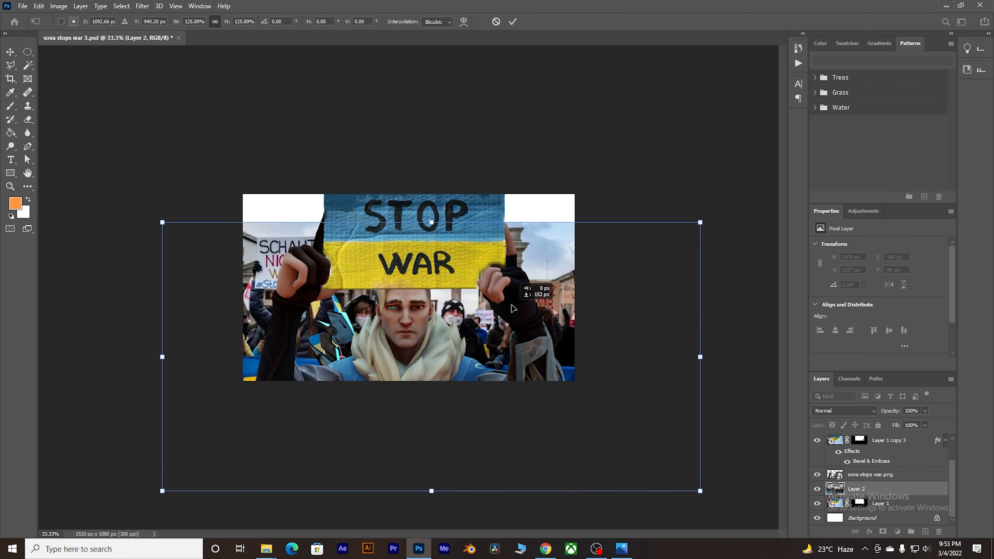
drag(431, 222, 494, 235)
key(Return)
Rotate the Layer 2 crowd photo by -1.08° so it fills the canvas behind the character, and duplicate the layer
key(ctrl+t)
click(497, 21)
drag(711, 459, 715, 461)
key(ctrl+t)
key(Return)
key(ctrl+t)
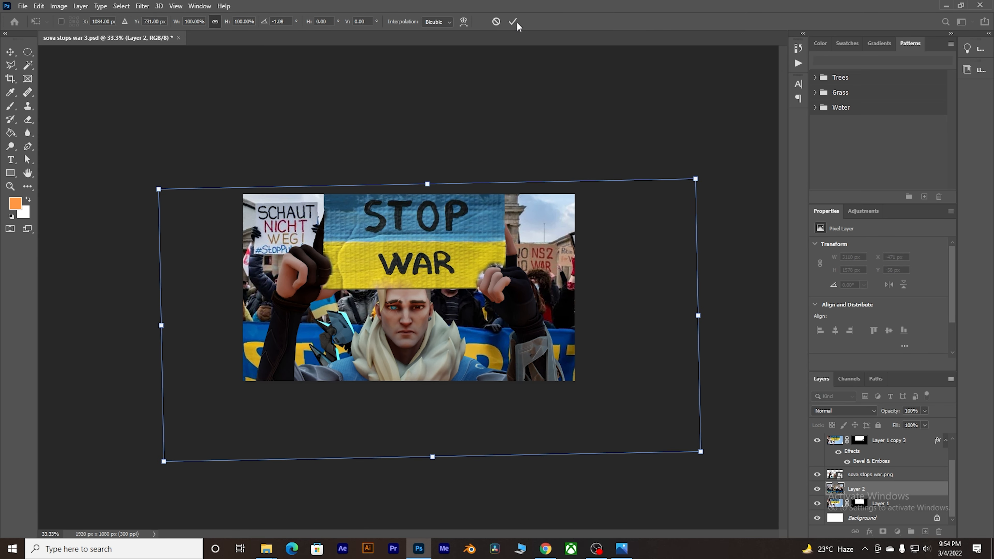
click(512, 21)
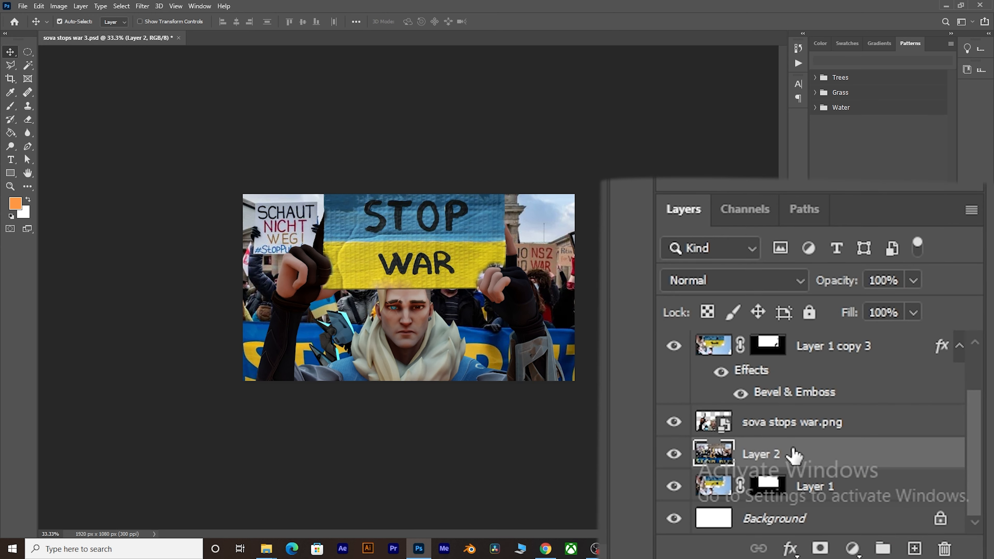
key(ctrl+j)
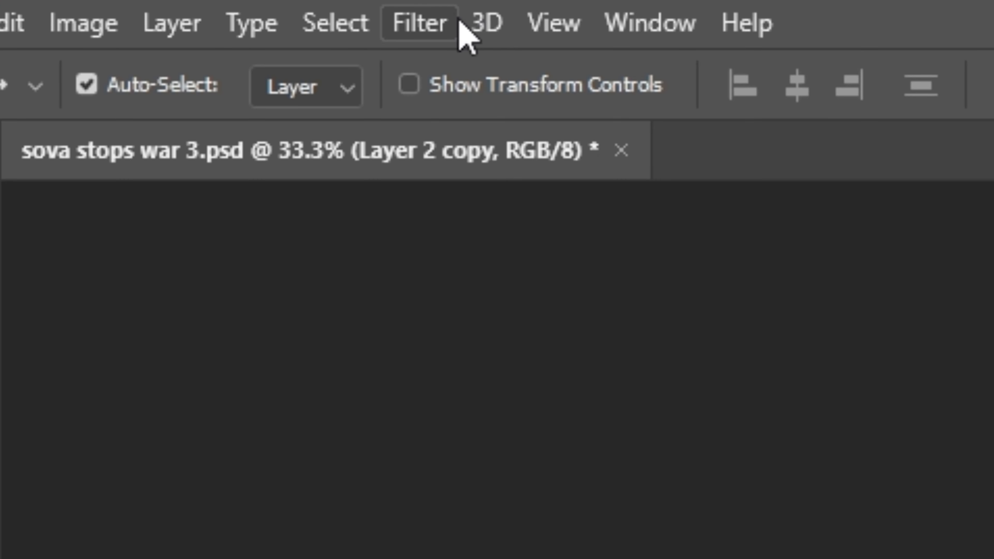
Try a Gaussian Blur with a 4.2-pixel radius on Layer 2 copy
click(407, 32)
mouse_move(482, 506)
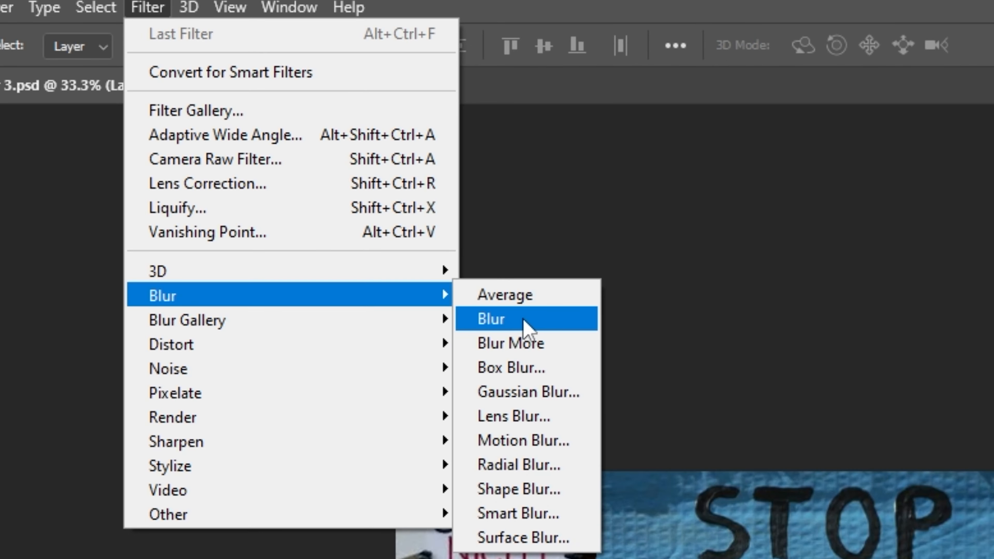
click(534, 393)
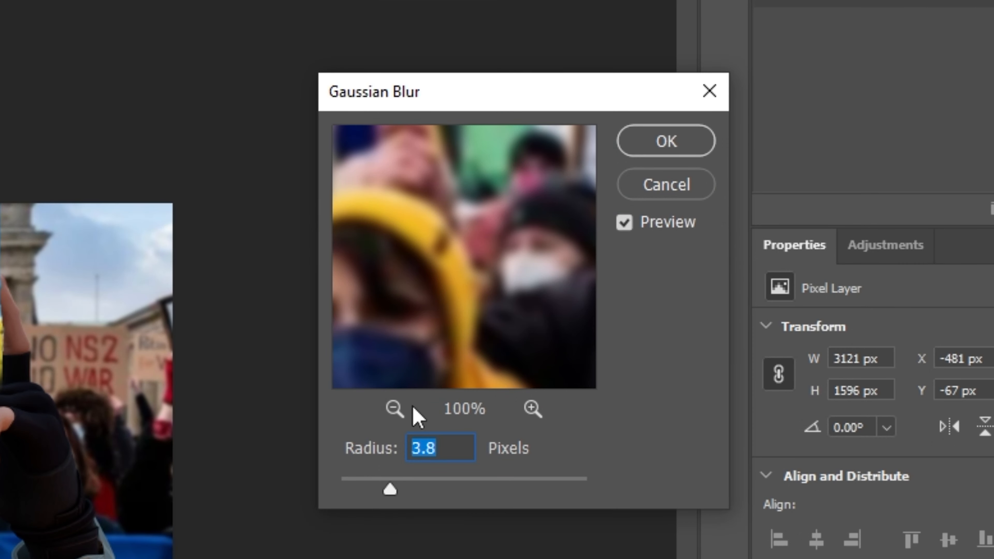
drag(403, 479, 394, 488)
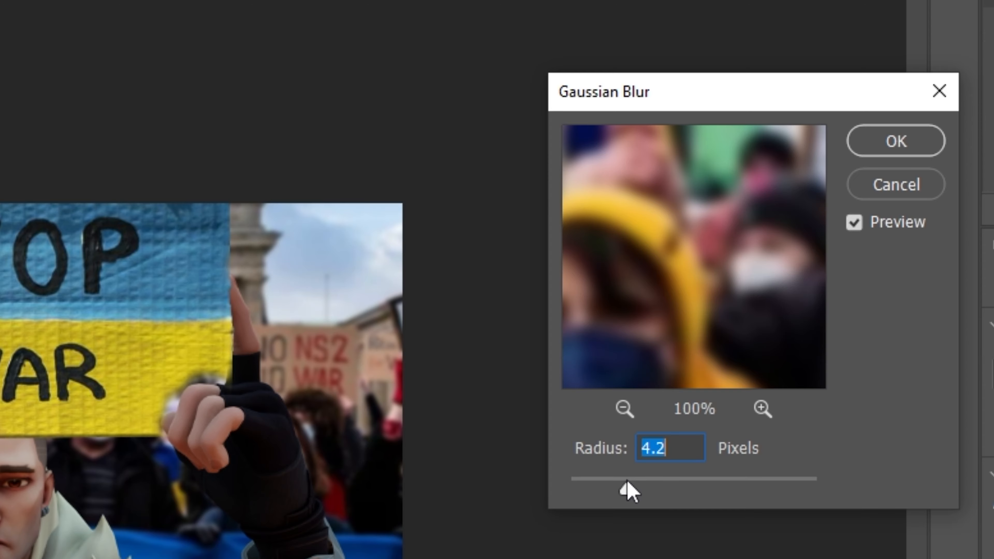
click(857, 151)
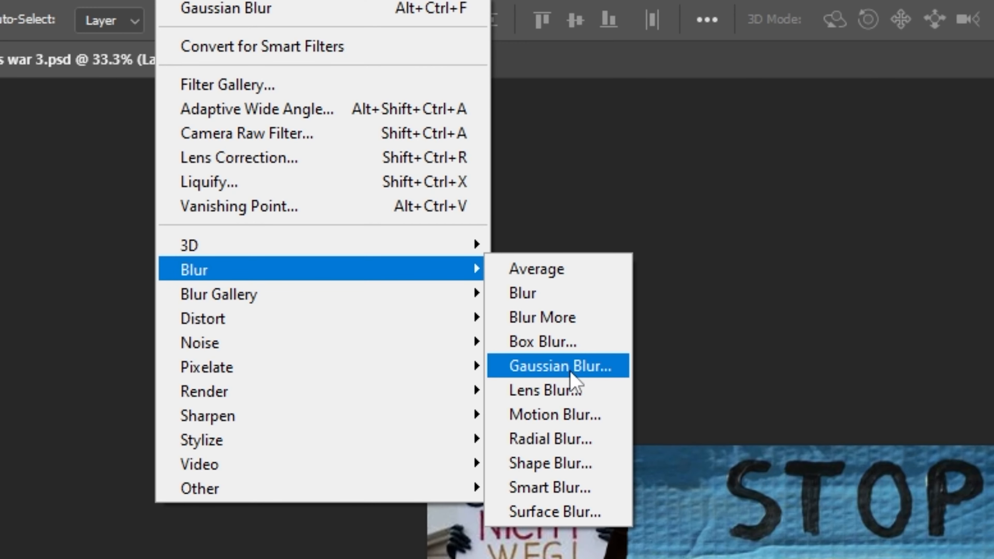
Try a Lens Blur with an iris radius of 20 on Layer 2 copy and undo it
click(572, 388)
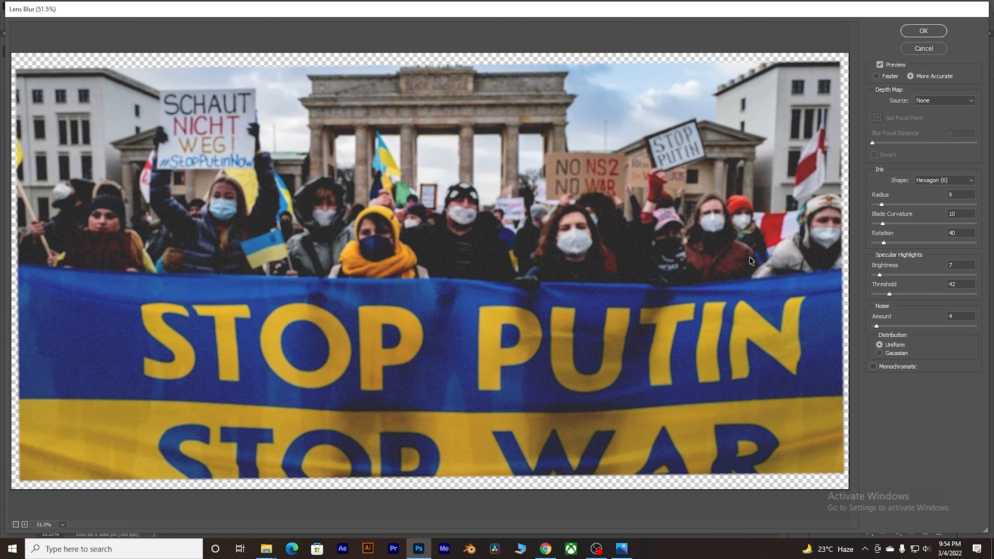
click(893, 205)
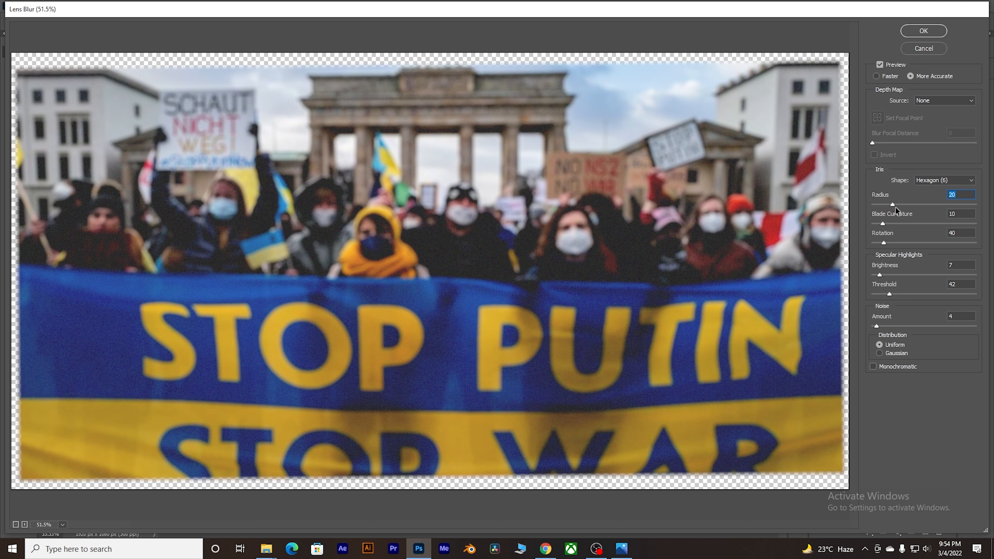
click(922, 35)
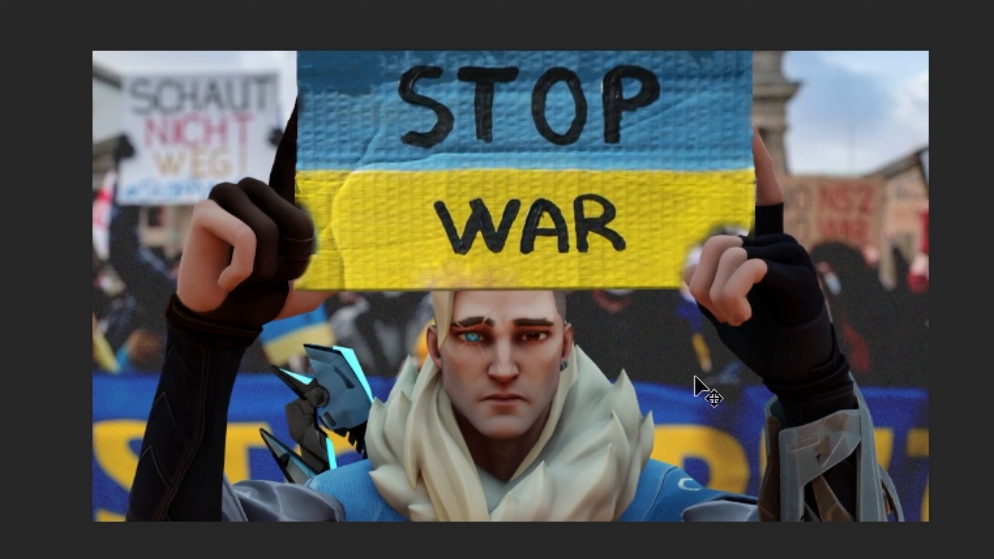
key(ctrl+z)
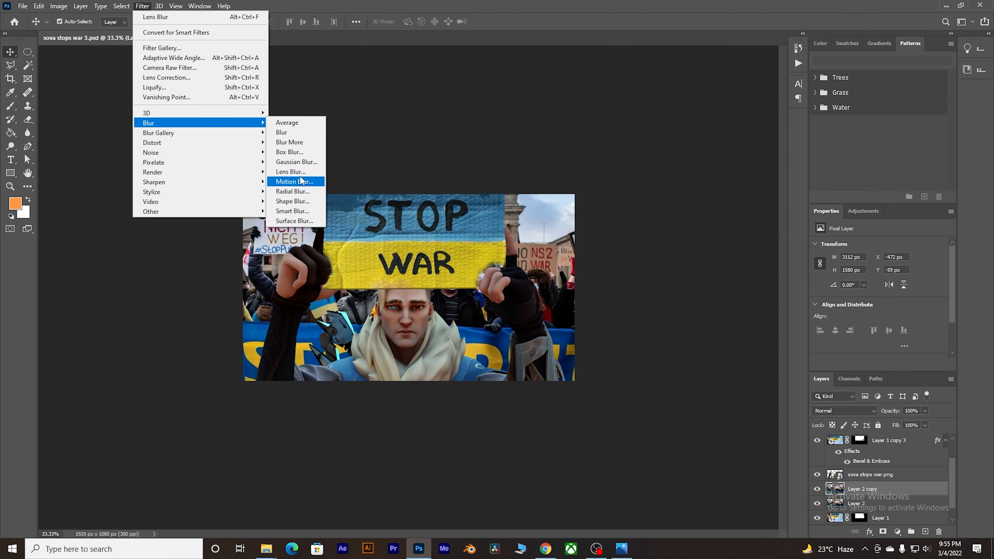
Try a Motion Blur at 62° and 28 pixels and a Zoom-method Radial Blur with amount 10 on Layer 2 copy
click(363, 274)
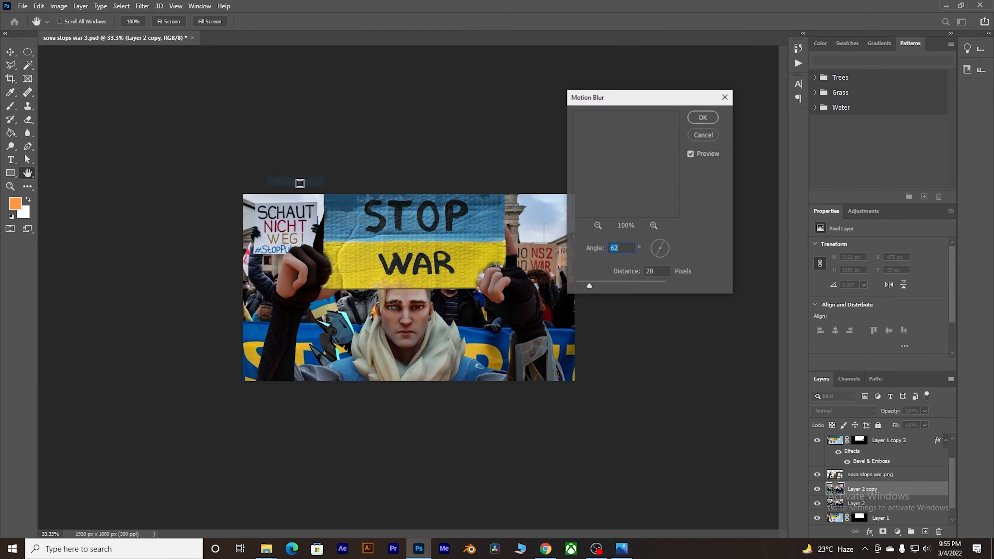
click(703, 117)
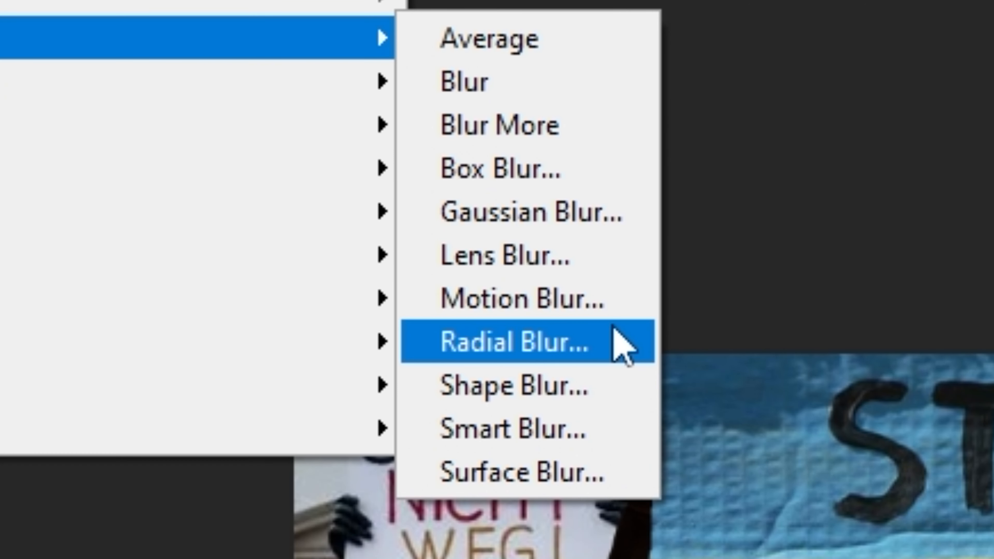
click(624, 344)
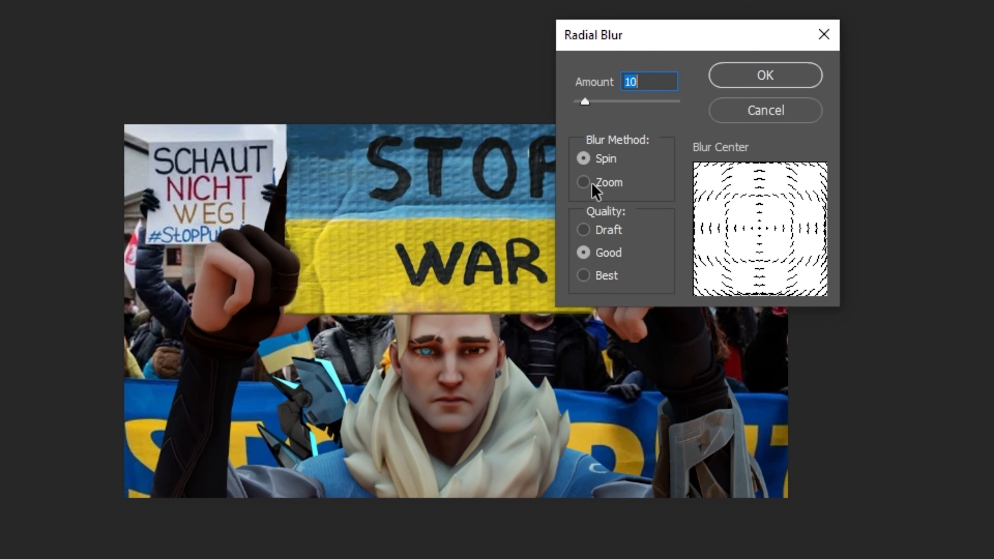
click(596, 184)
click(741, 82)
click(725, 80)
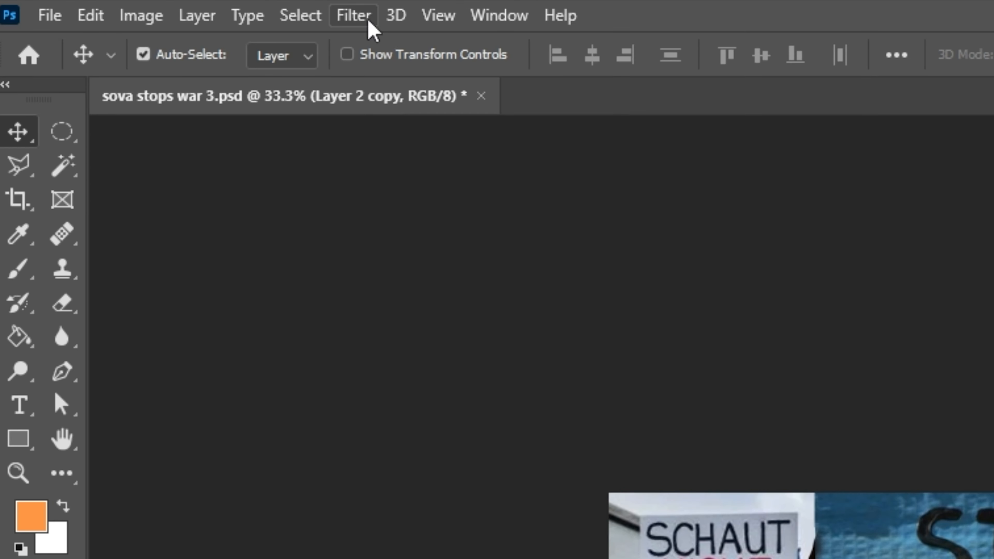
Try the Mosaic pixelate filter with a cell size of 43 on Layer 2 copy
click(369, 21)
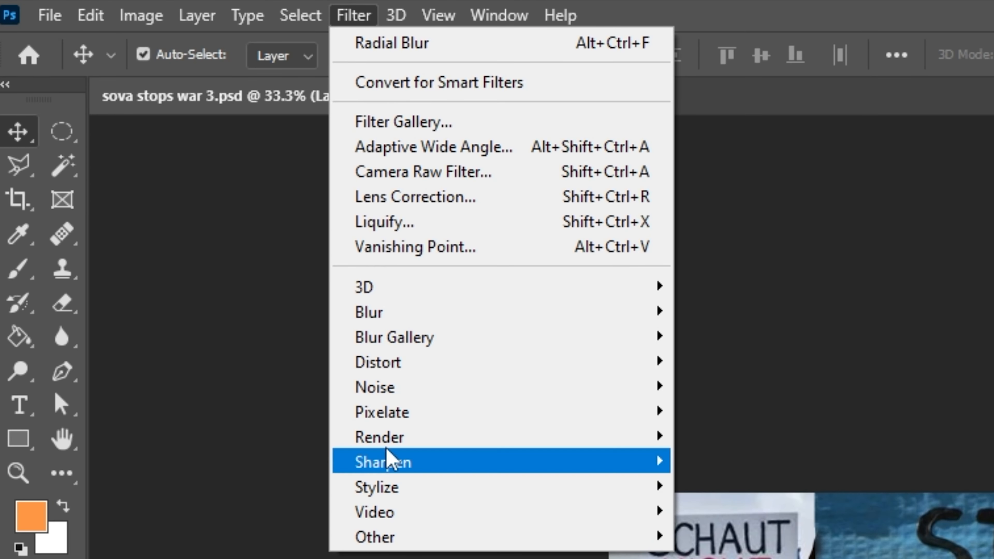
mouse_move(413, 421)
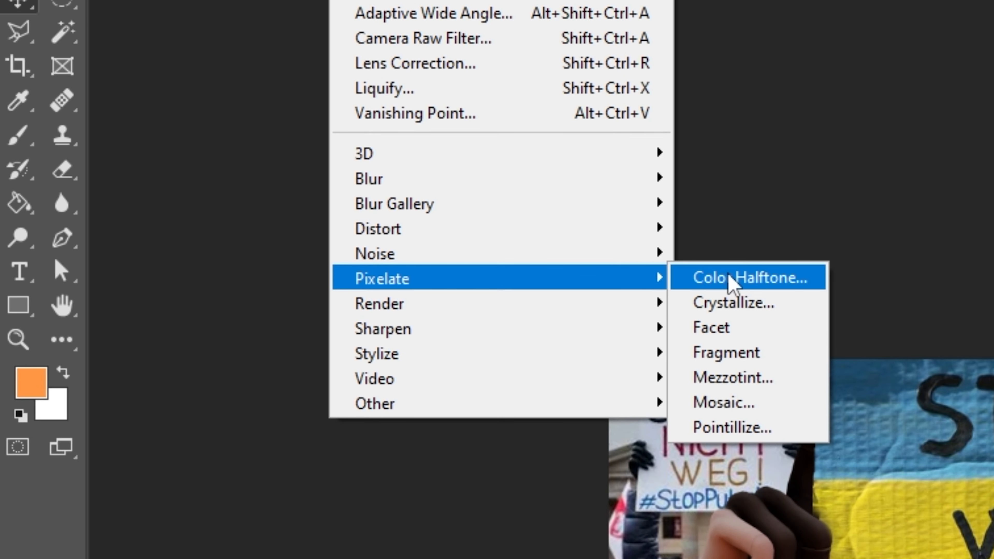
click(735, 403)
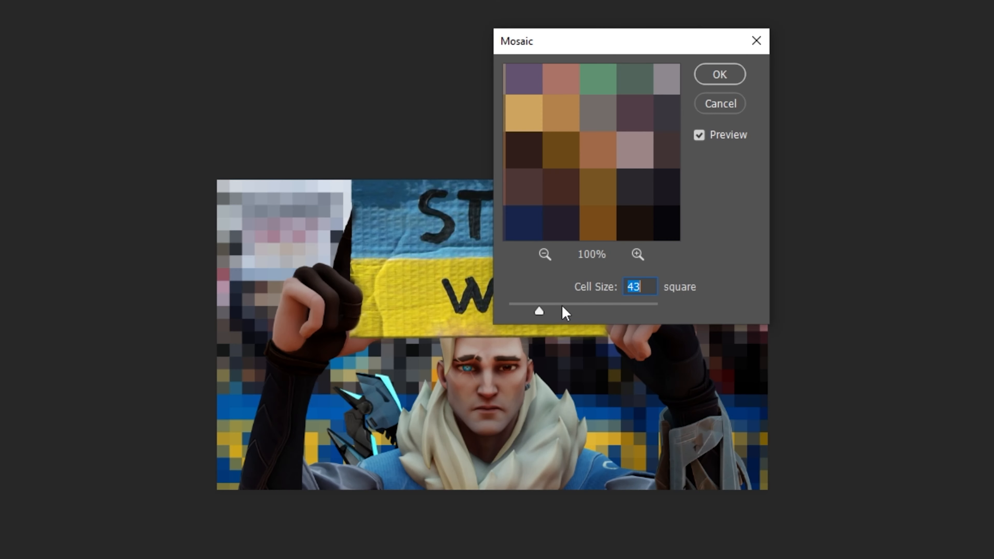
click(710, 102)
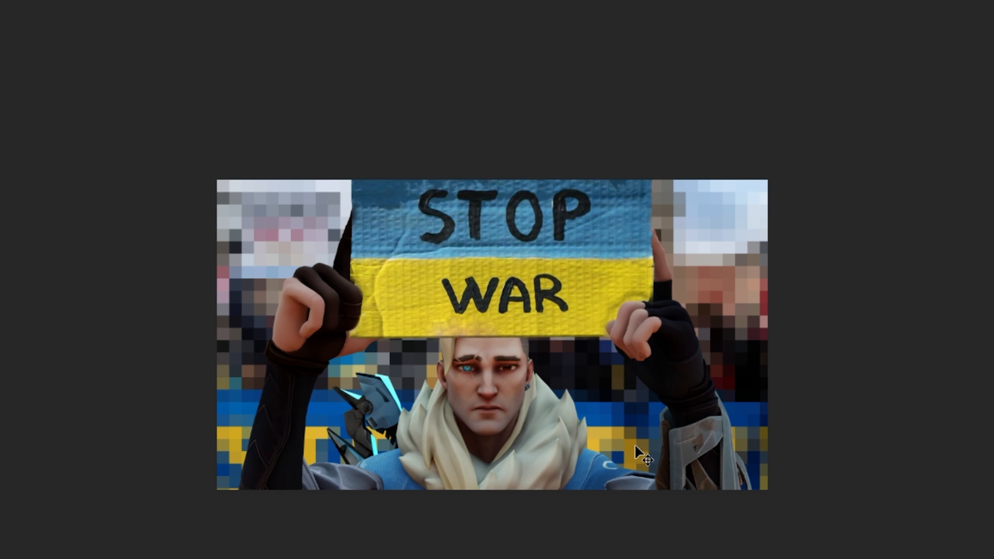
Apply a Lens Blur to Layer 2 copy with radius 15, highlight brightness 10, threshold 42 and noise 4 in Gaussian distribution
click(143, 6)
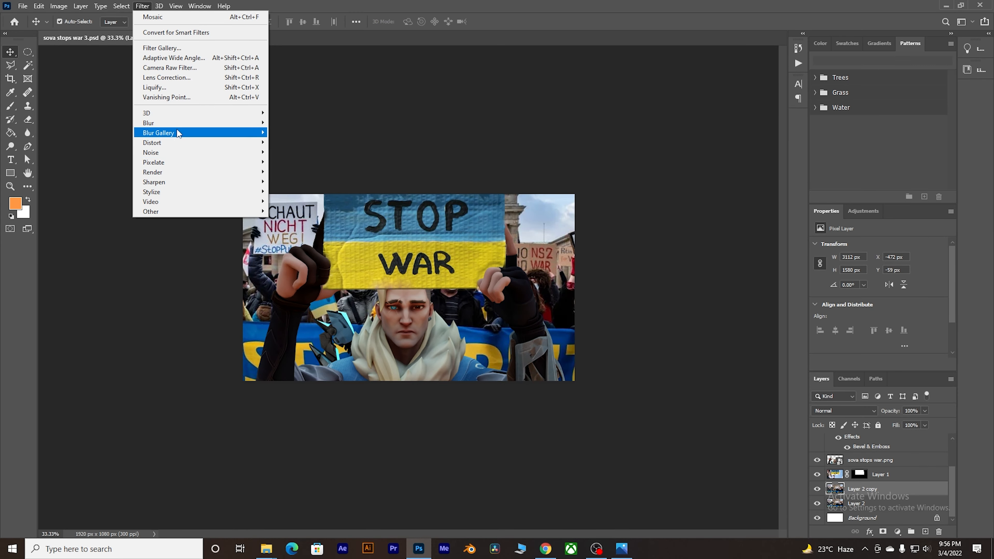
mouse_move(244, 122)
click(540, 390)
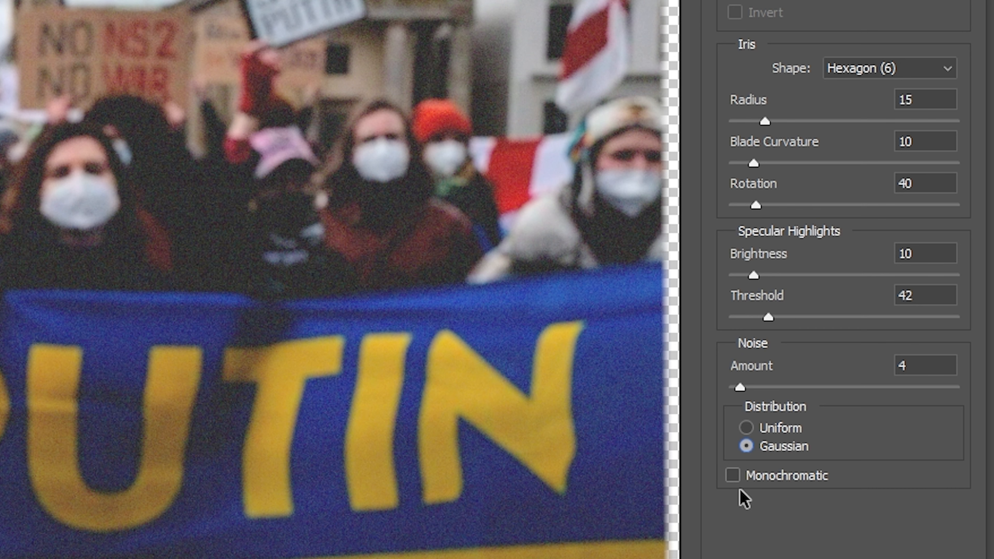
click(603, 100)
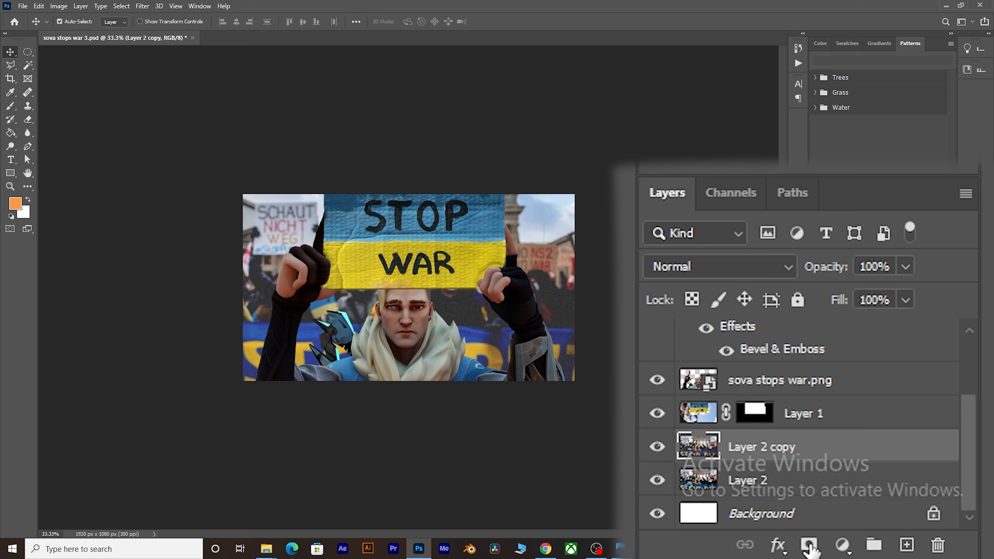
Add a layer mask to Layer 2 copy and brush black softly over the centre of the mask behind the character
click(809, 546)
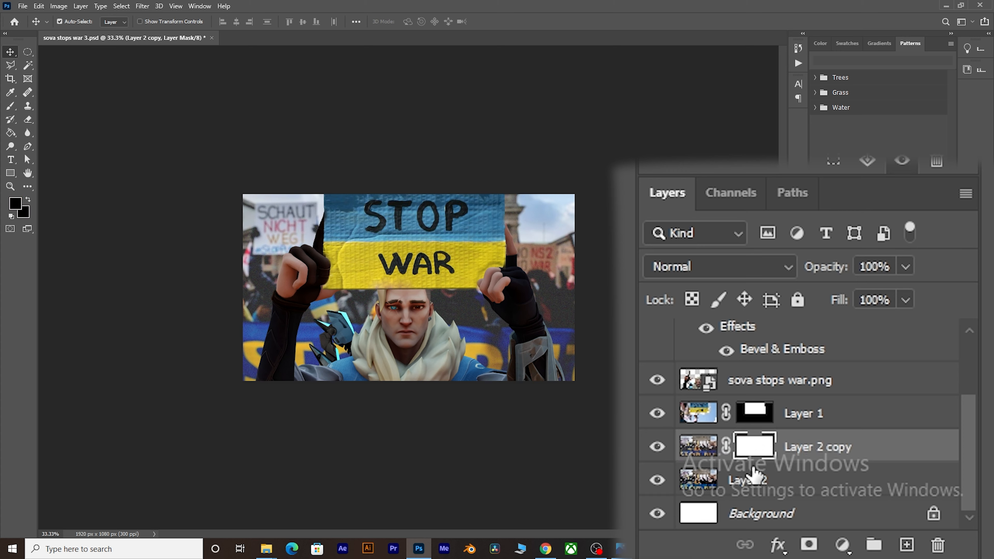
click(9, 106)
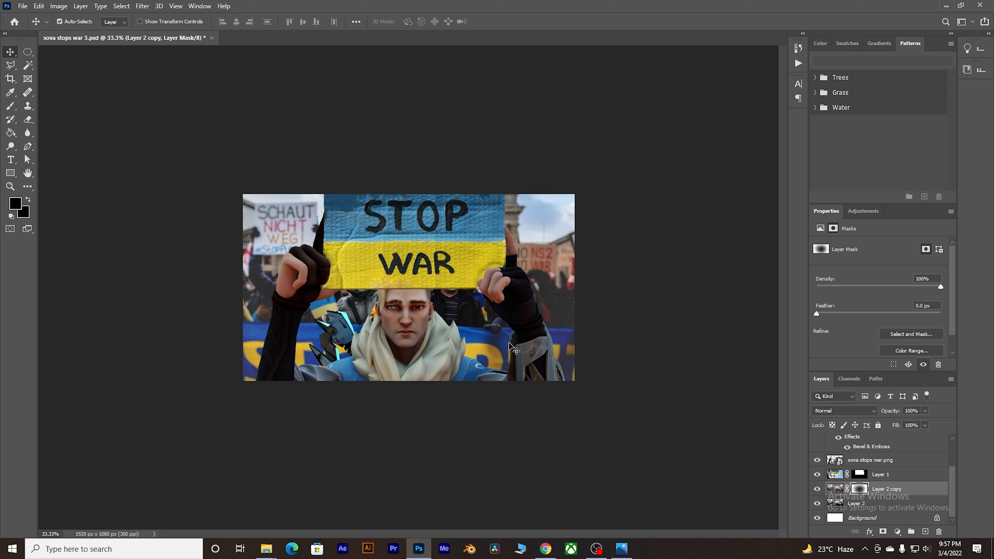
Add a blank layer between Layer 1 and the sova stops war.png layer
click(834, 462)
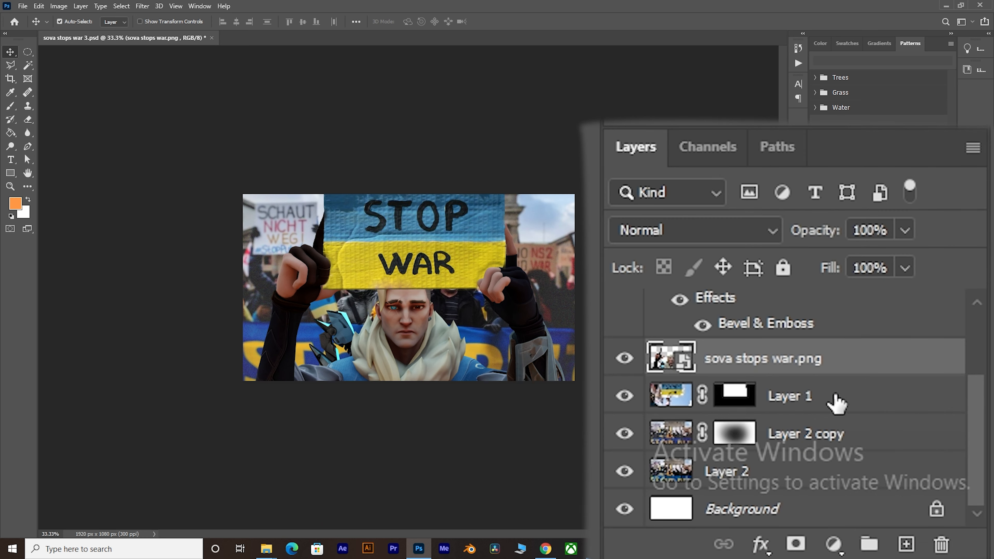
click(830, 405)
click(907, 544)
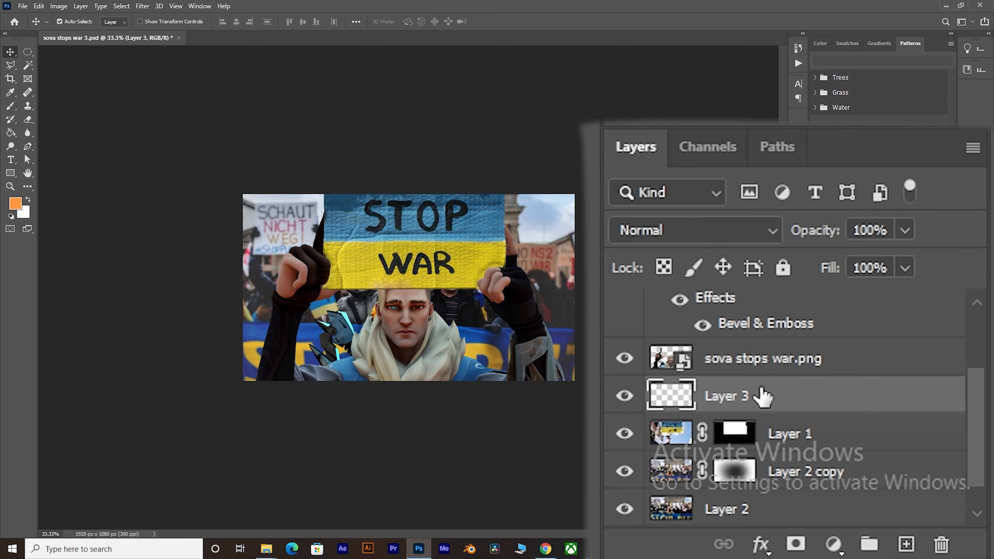
Set the foreground colour to white (ffffff) and brush a soft haze over the crowd behind the character on the new layer
click(10, 106)
click(16, 203)
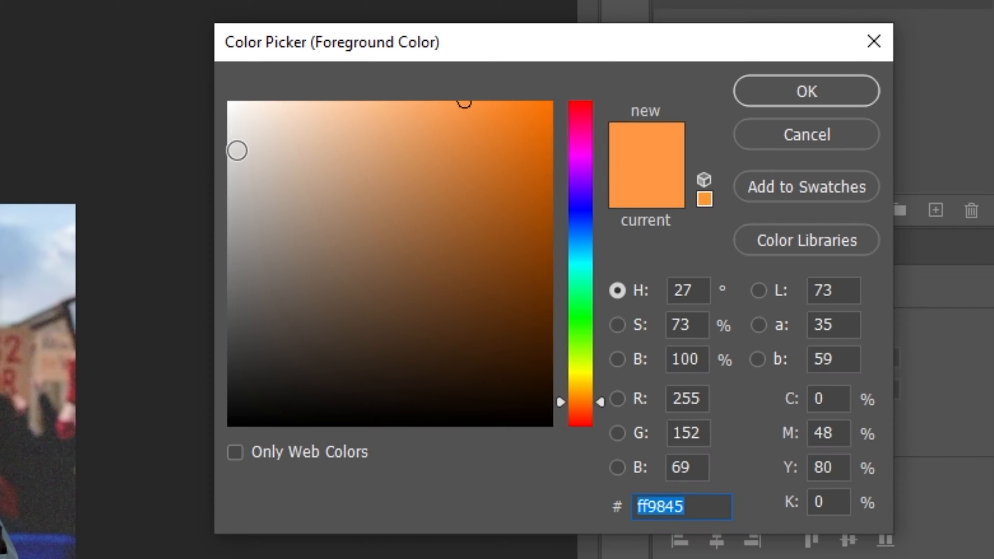
text(ffffff)
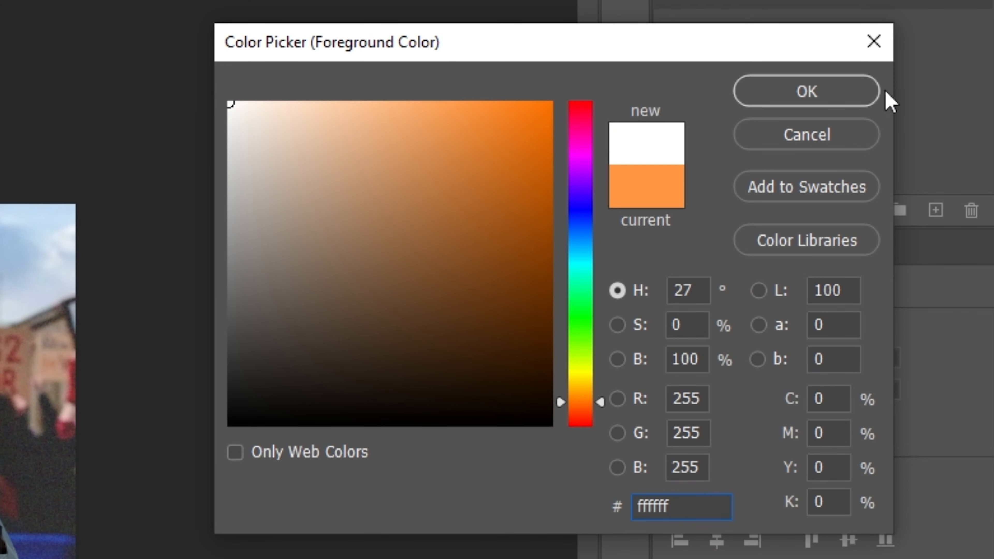
click(740, 94)
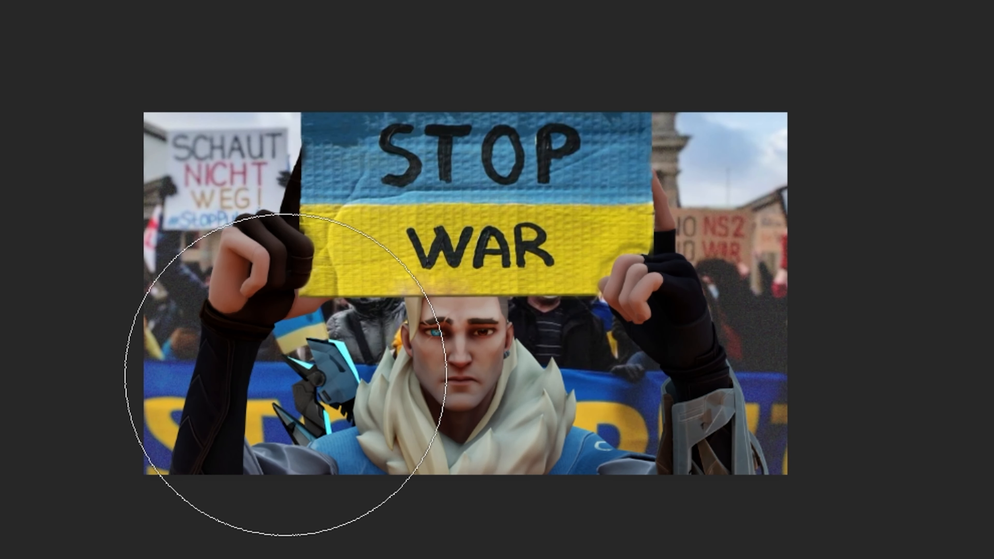
drag(344, 342, 376, 348)
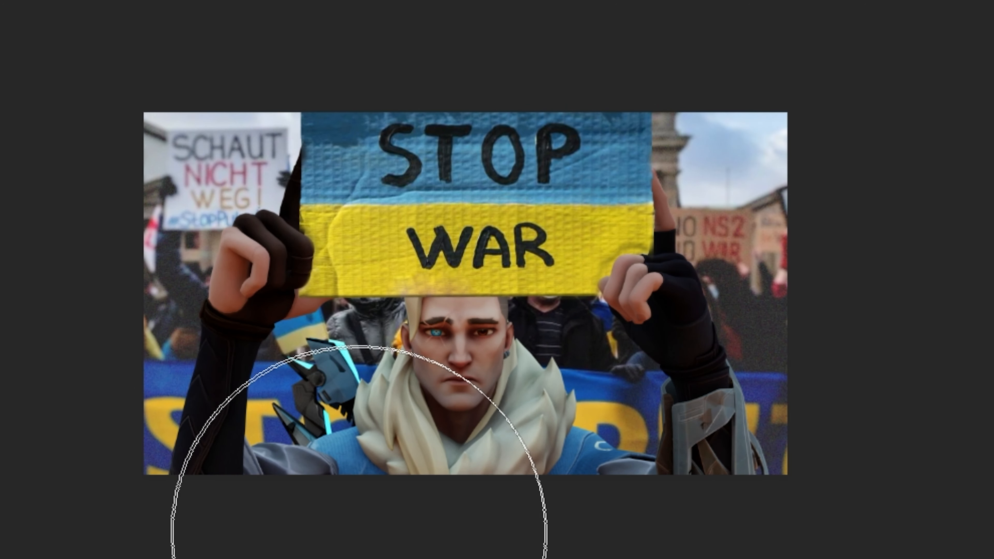
mouse_move(359, 533)
mouse_down()
mouse_move(321, 541)
mouse_move(484, 508)
mouse_move(484, 532)
mouse_move(595, 456)
mouse_move(491, 101)
mouse_up()
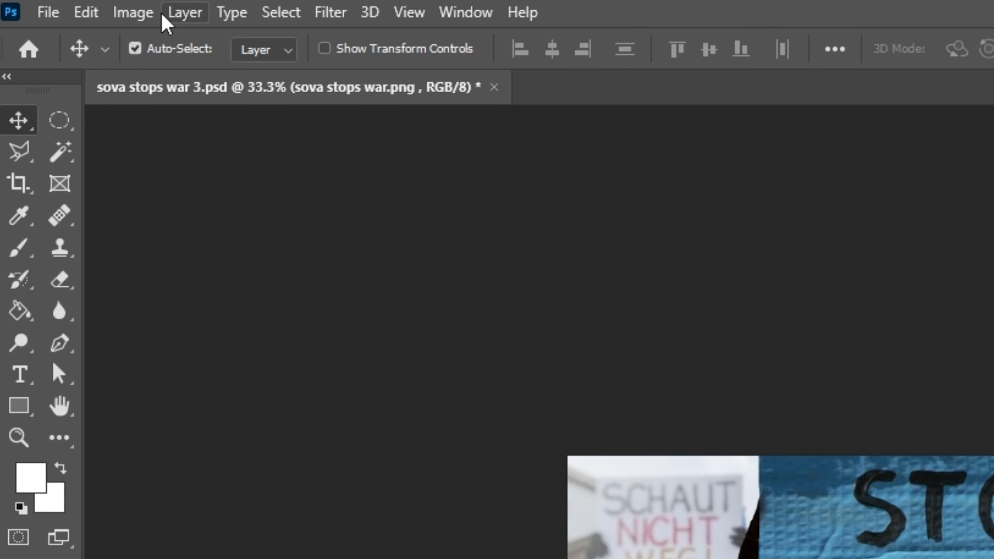
Apply Brightness/Contrast to the sova stops war.png layer with brightness 12 and contrast 24
click(133, 12)
mouse_move(222, 89)
click(421, 73)
mouse_move(605, 112)
mouse_down()
mouse_move(624, 117)
mouse_move(612, 119)
mouse_up()
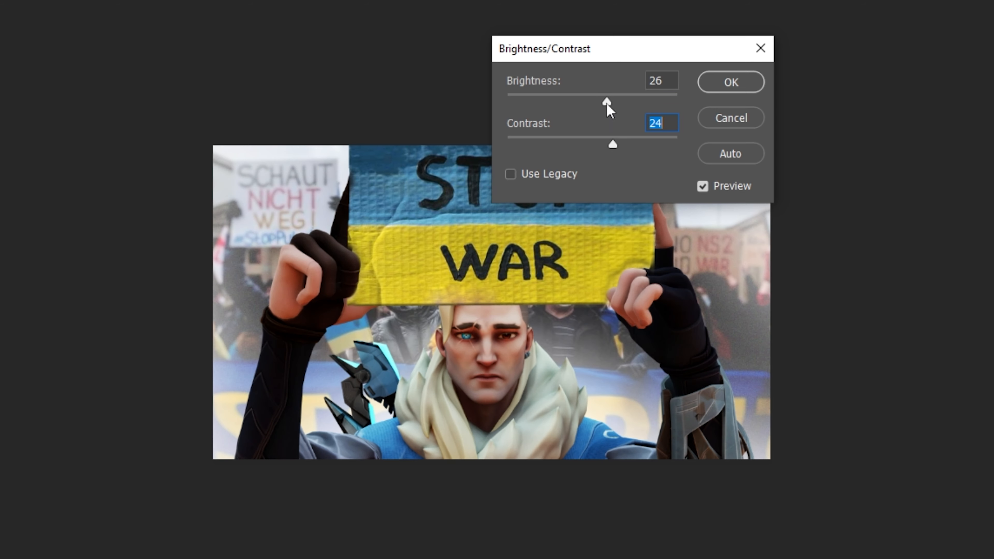
drag(607, 108, 601, 108)
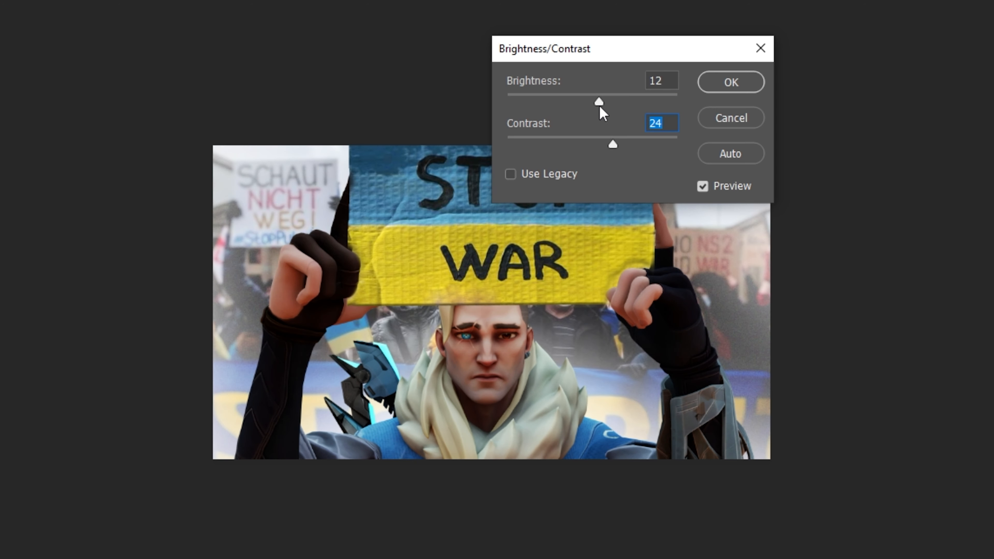
click(719, 84)
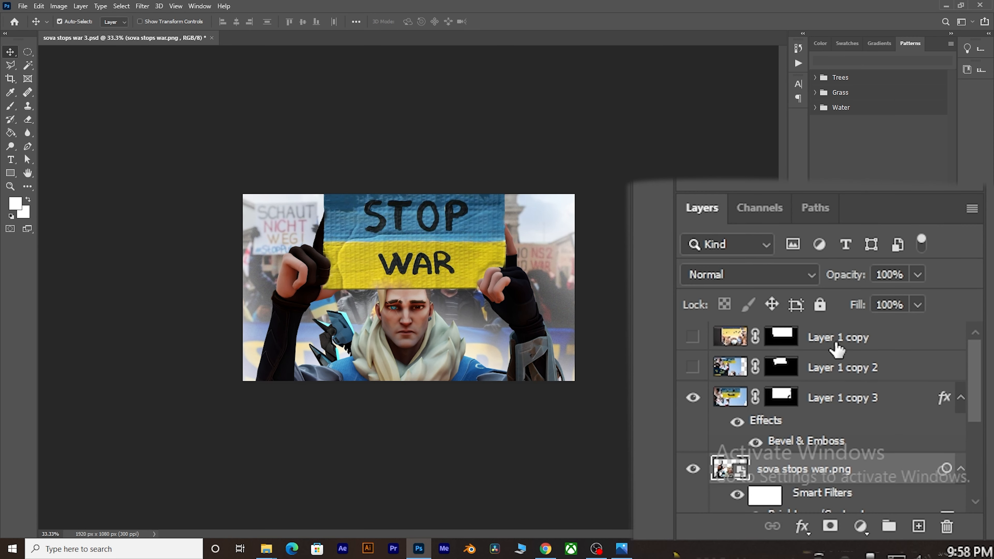
Add a blank layer above Layer 1 copy at the top of the layer stack
click(835, 345)
click(919, 525)
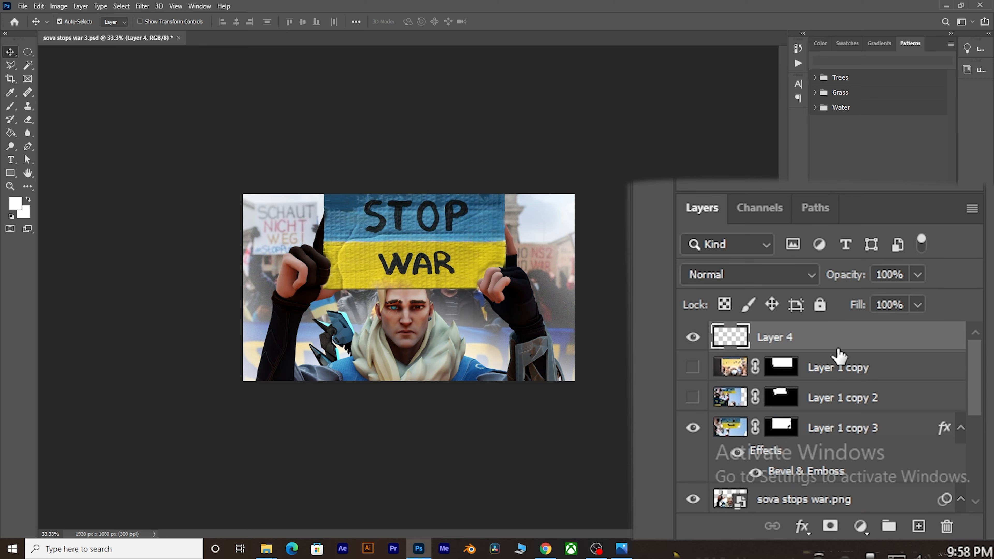
Add a Curves adjustment layer above Layer 4 and shape a gentle S-curve that lowers the shadows and lifts the highlights
click(860, 526)
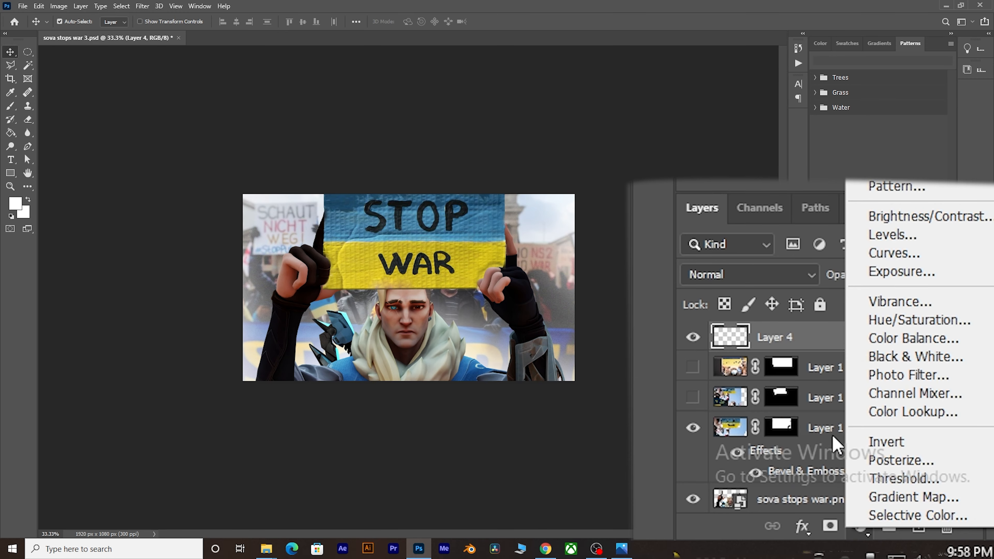
click(900, 252)
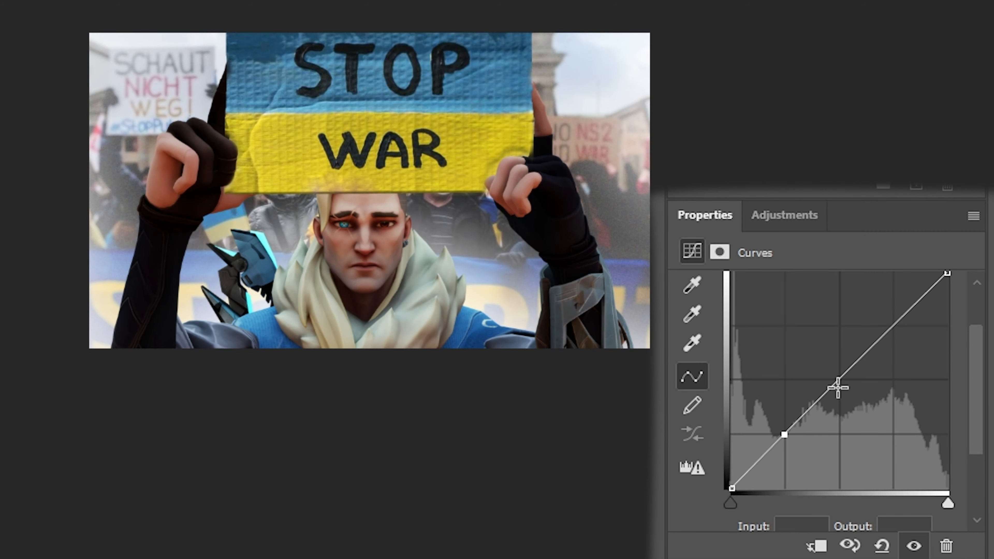
click(838, 388)
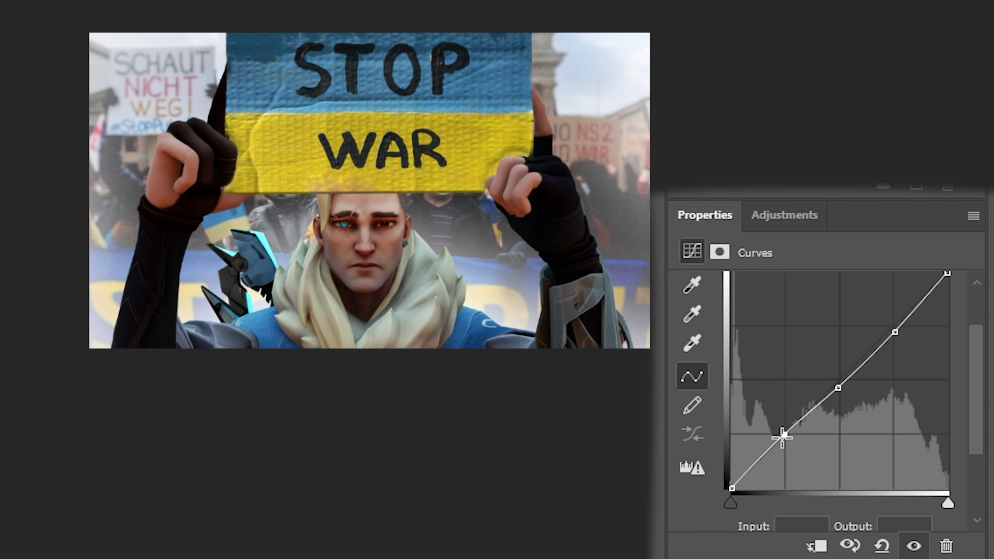
drag(782, 437, 785, 446)
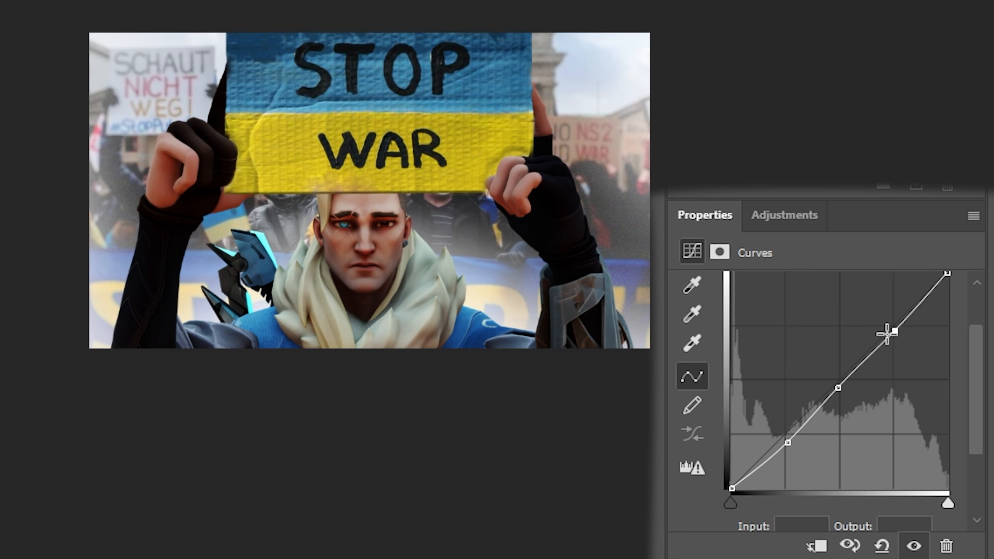
drag(886, 334, 881, 324)
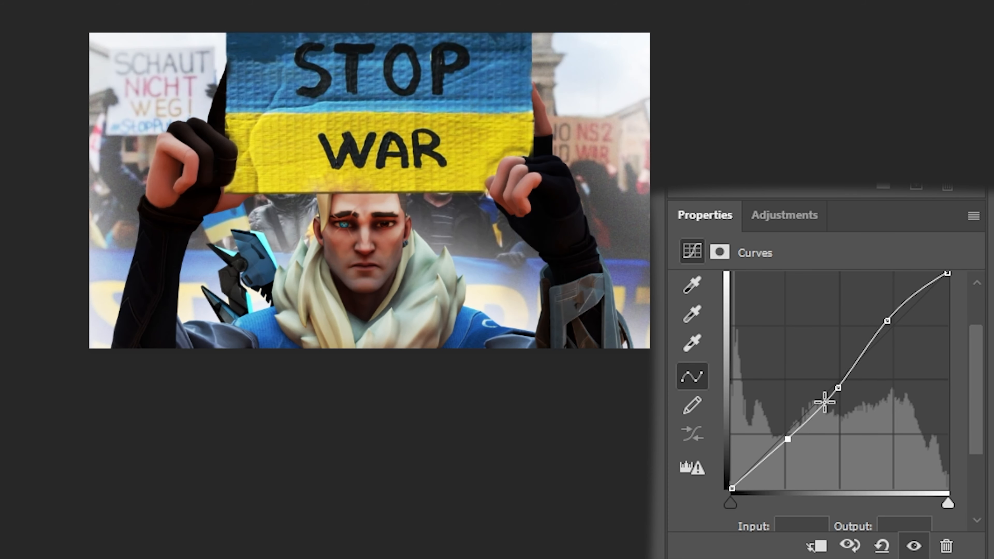
drag(838, 390, 838, 386)
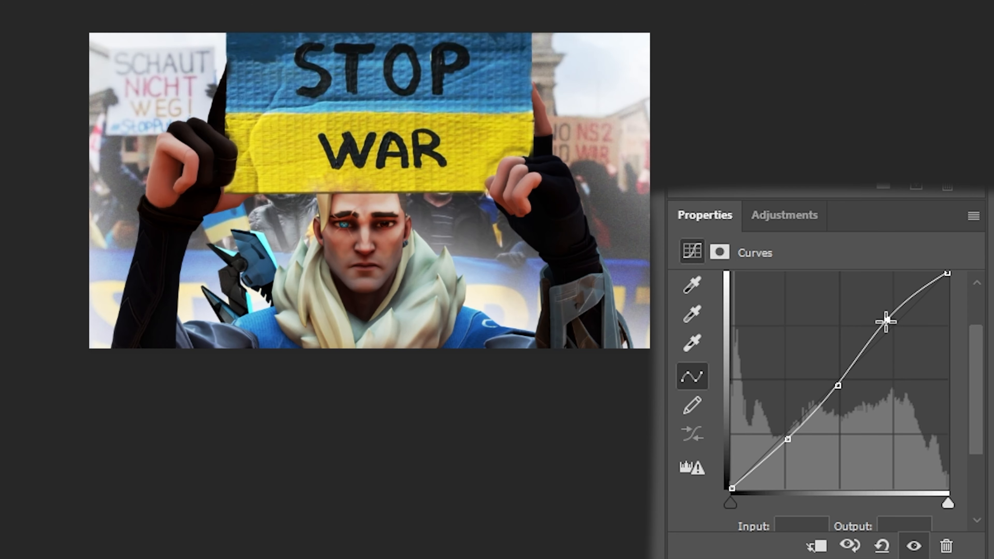
drag(887, 321, 890, 326)
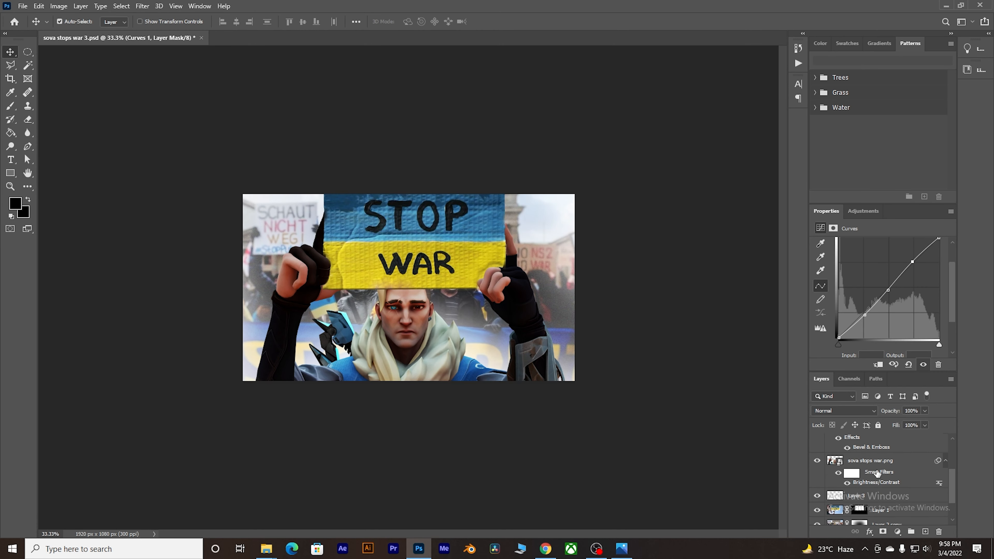
Apply a second Brightness/Contrast adjustment to the sova stops war.png layer with brightness 3
click(881, 461)
click(68, 7)
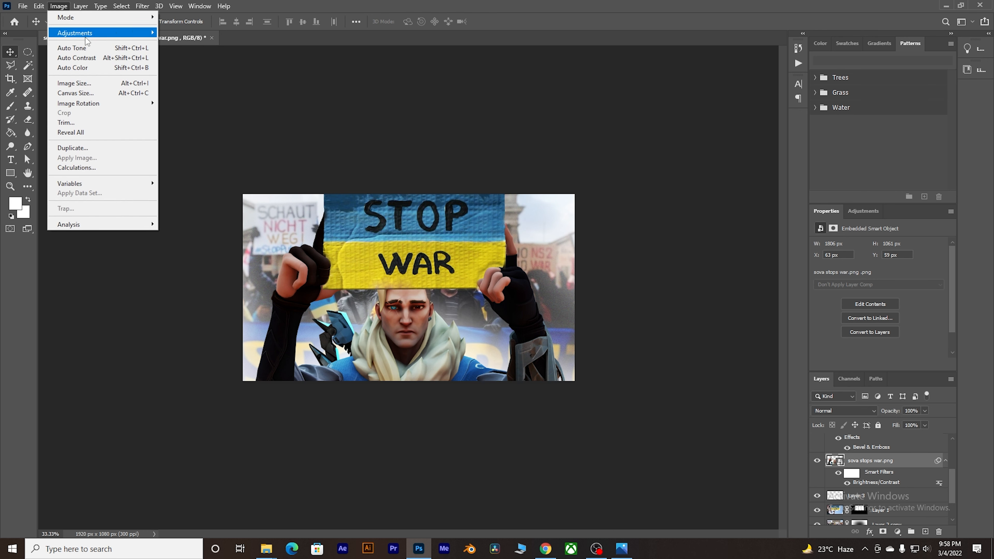
mouse_move(86, 31)
click(196, 30)
drag(468, 168, 470, 167)
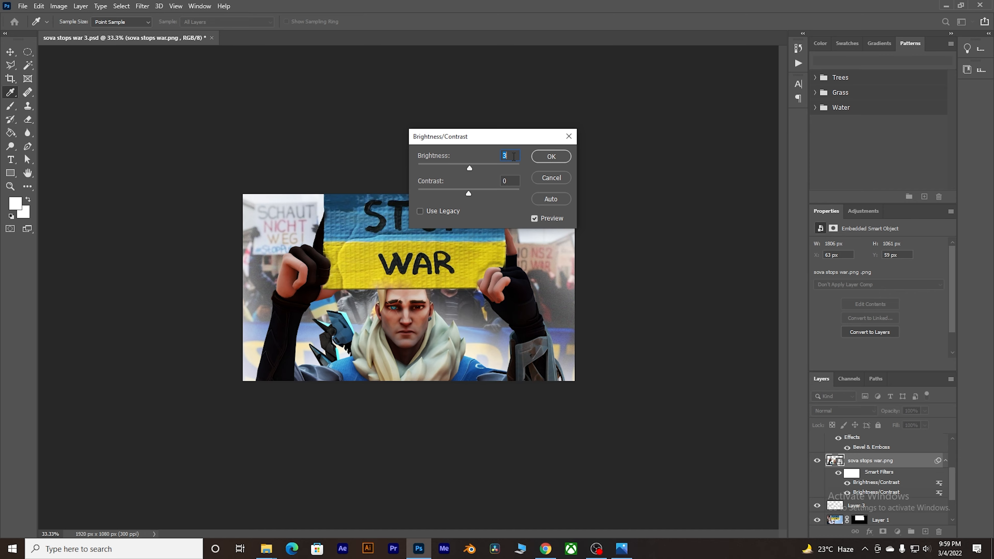
click(551, 156)
click(857, 506)
key(b)
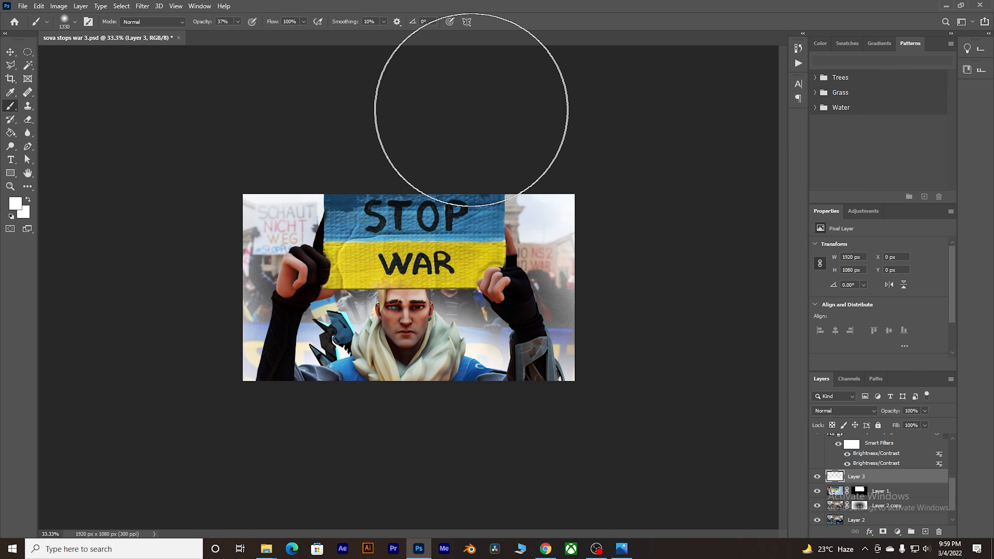
key(ctrl+minus)
key(ctrl+minus)
key(v)
key(ctrl+plus)
key(ctrl+plus)
key(ctrl+plus)
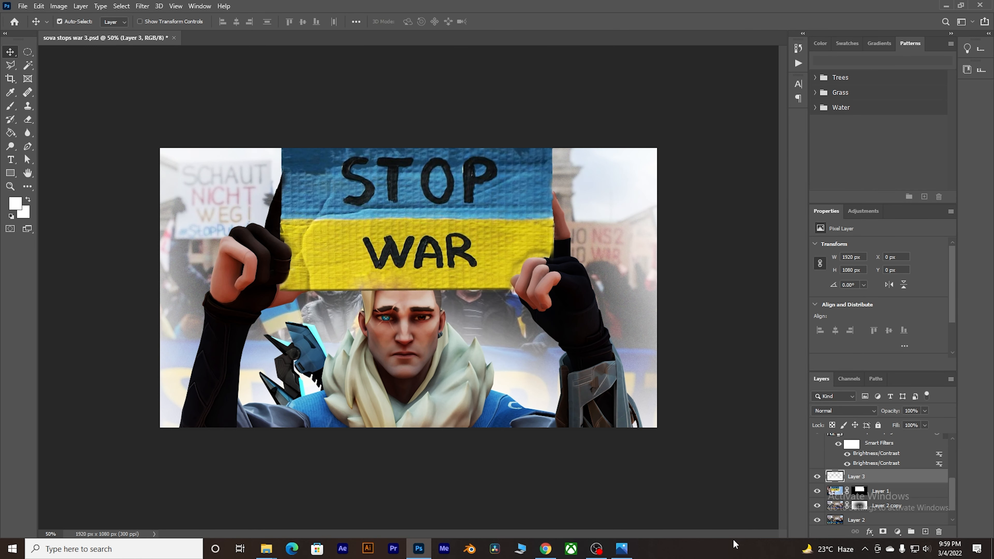
scroll(865, 474, up, 2)
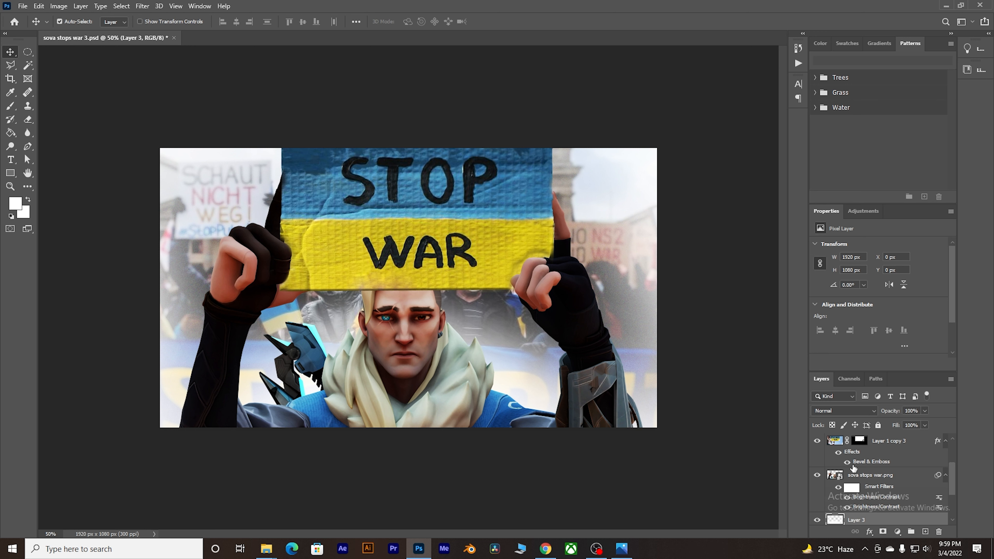
key(ctrl+minus)
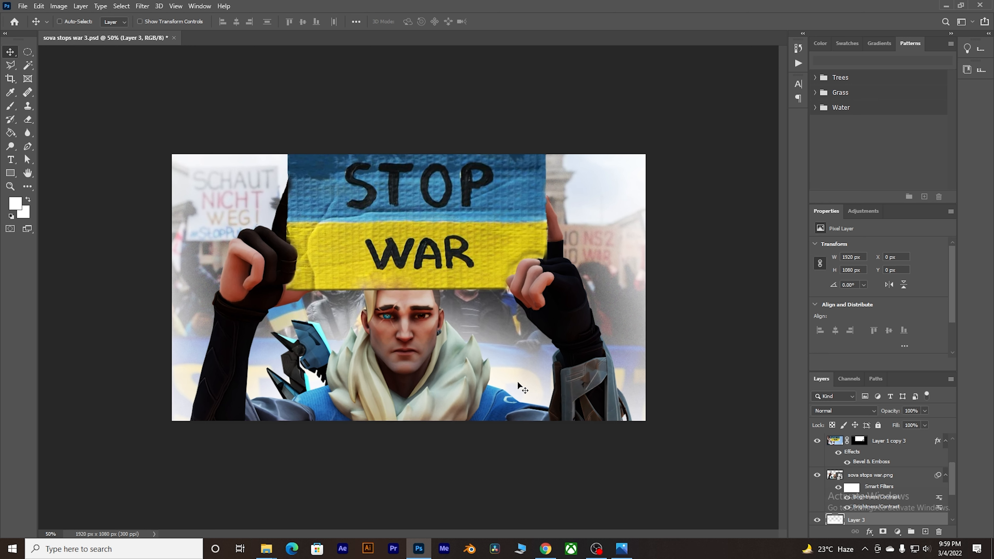
Switch to Chrome and search Google Images for "flame particles png"
click(545, 549)
text(flame par)
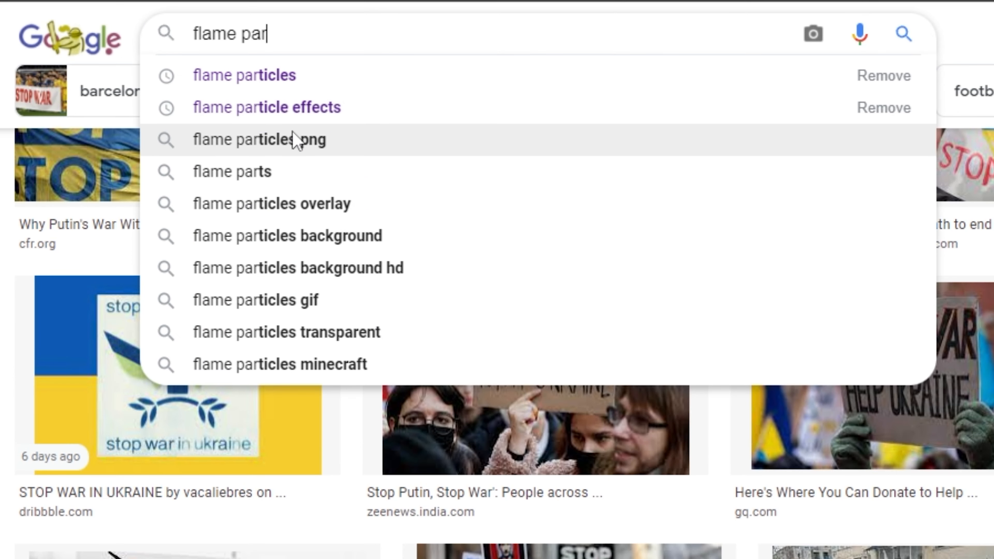
click(289, 139)
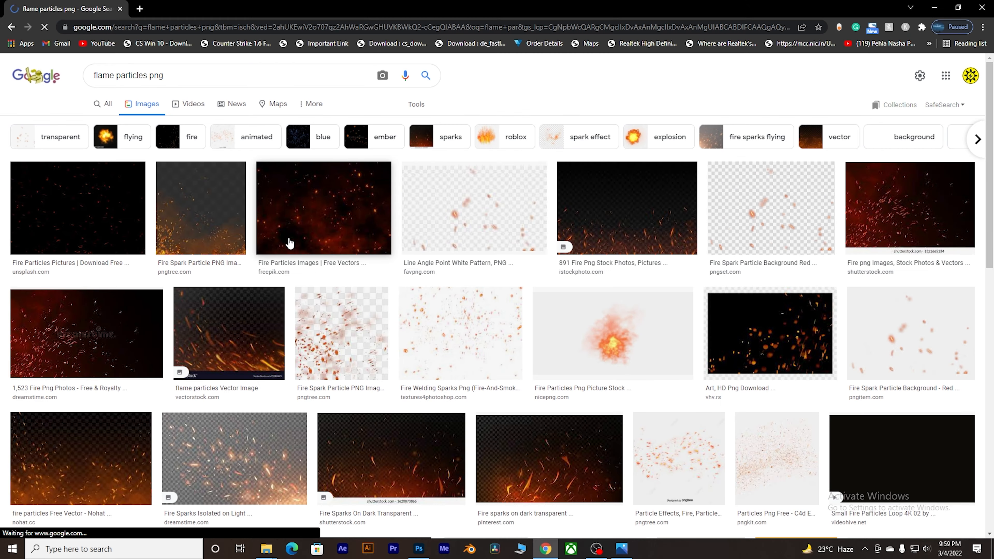
scroll(290, 244, down, 4)
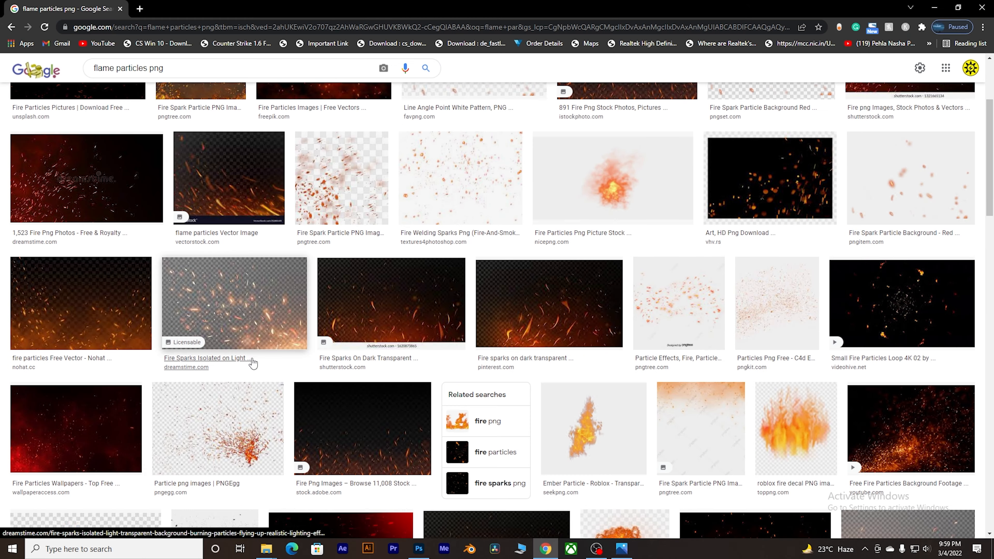
Copy the Dreamstime image of red fire sparks on black and paste it into the Photoshop document
click(140, 211)
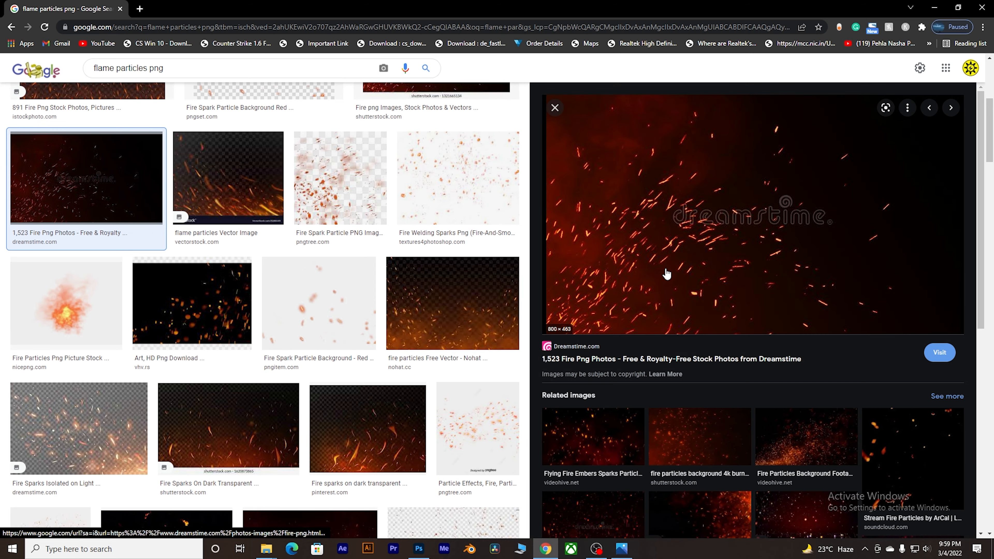
right_click(660, 270)
click(676, 396)
key(alt+Tab)
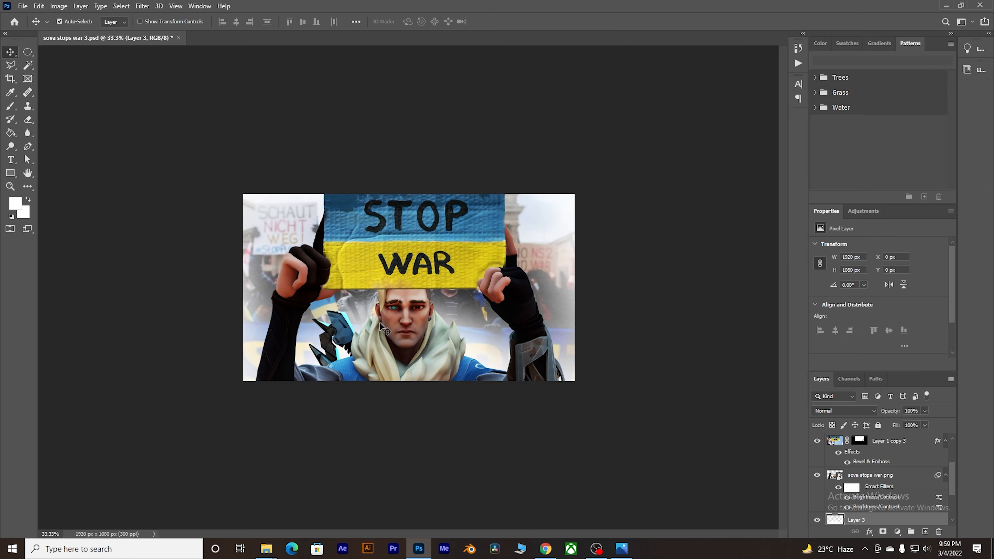
key(ctrl+v)
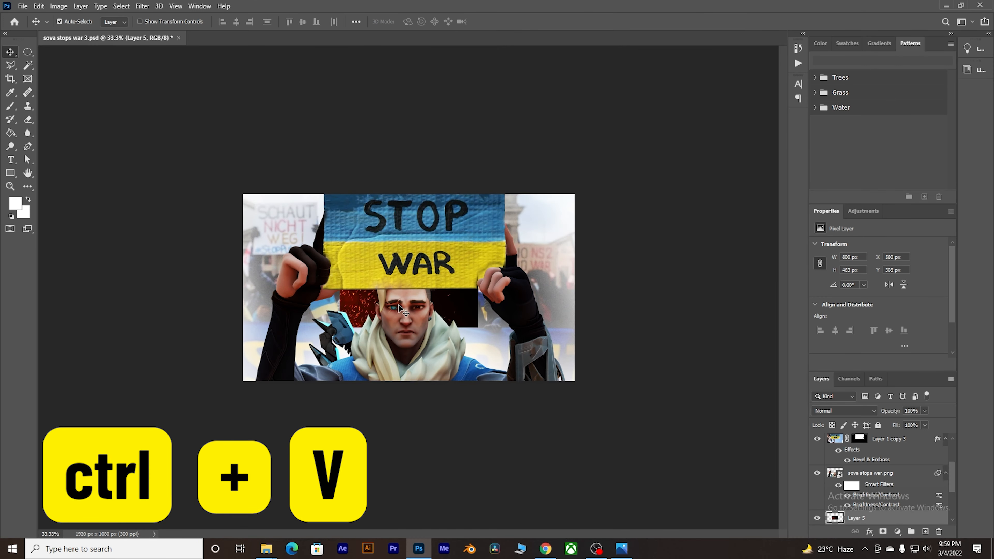
Move the pasted sparks layer above sova stops war.png and scale it to about 208%
drag(857, 518, 865, 475)
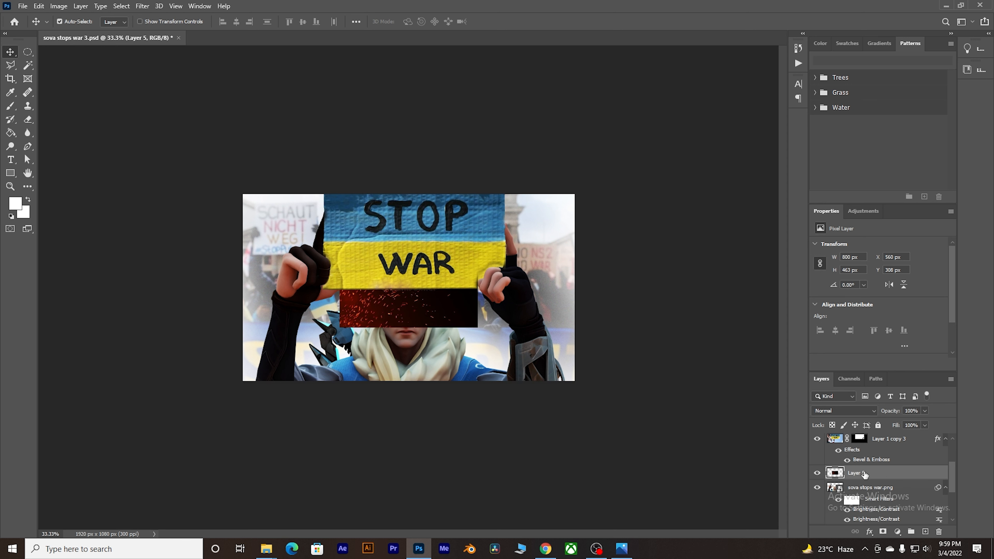
drag(433, 326, 368, 311)
key(ctrl+t)
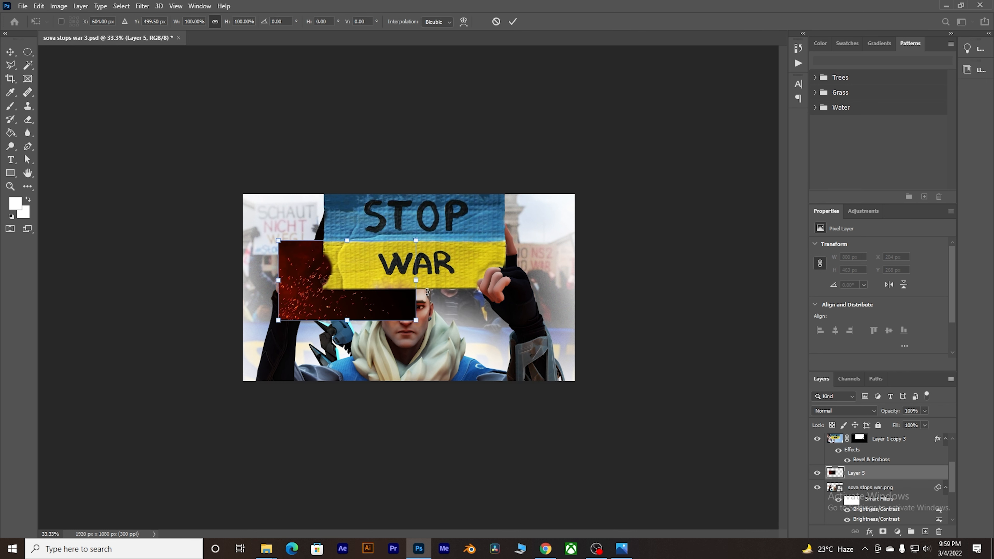
drag(418, 280, 494, 268)
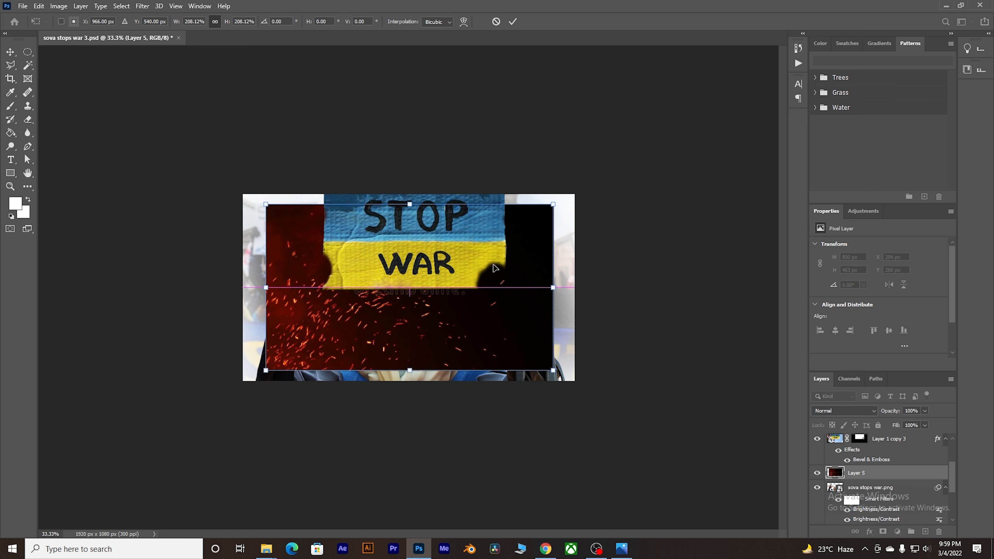
click(513, 22)
Move Layer 5 above Layer 1 copy 3 and enlarge it to about 1964 x 1138 px, covering the whole canvas
drag(879, 473, 868, 453)
drag(502, 329, 422, 295)
key(ctrl+t)
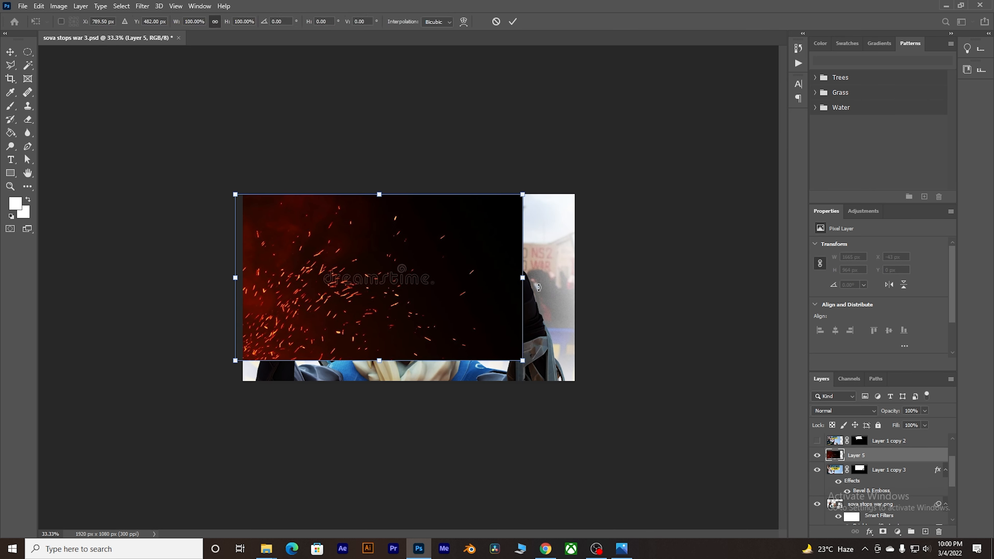
drag(517, 284, 603, 298)
drag(548, 295, 523, 299)
click(513, 22)
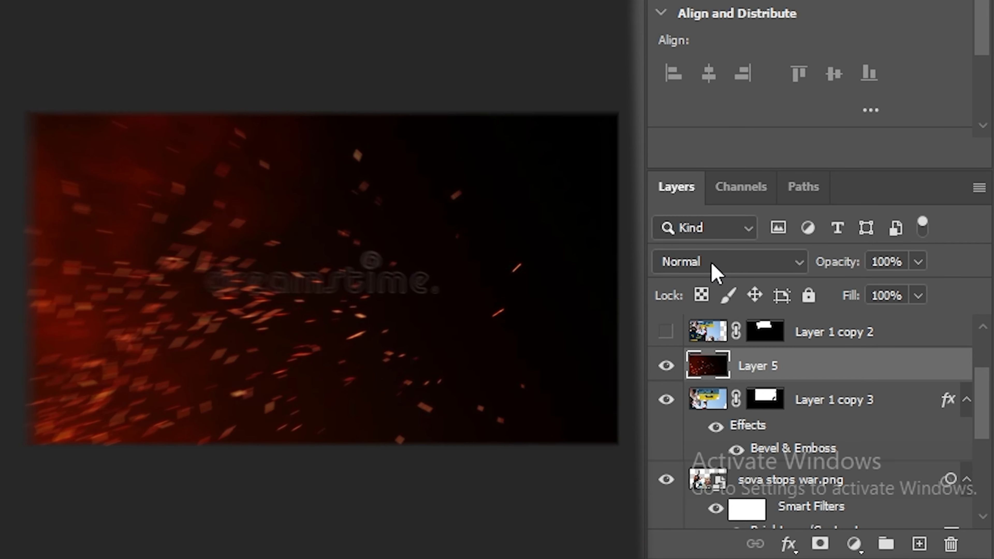
Set Layer 5's blend mode to Screen, then enlarge it to about 118% and rotate it about 2.6 degrees
click(661, 263)
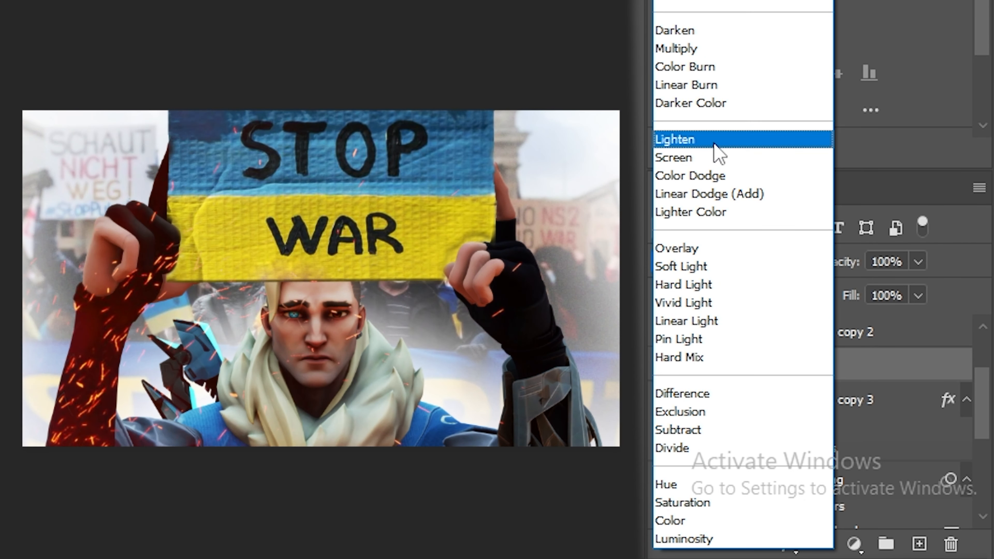
click(716, 164)
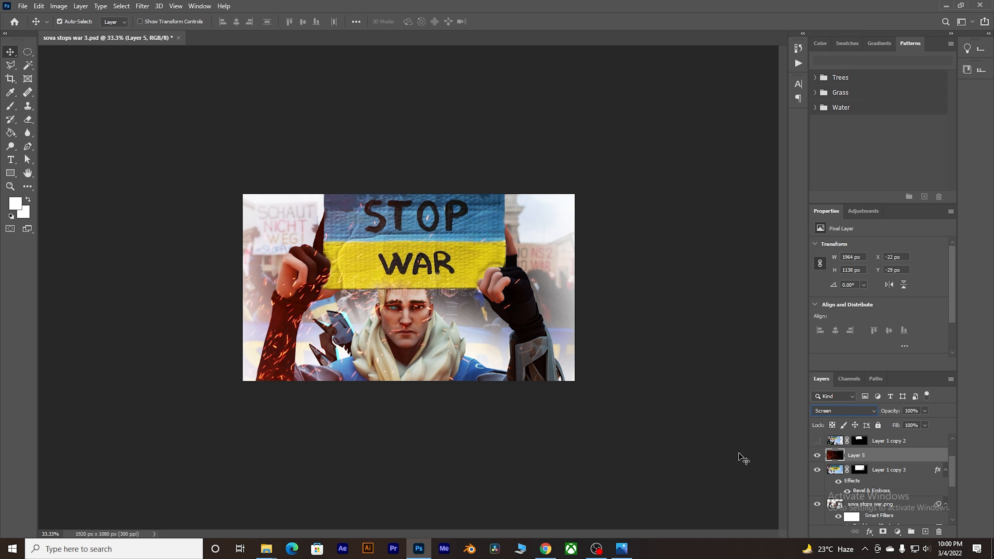
key(ctrl)
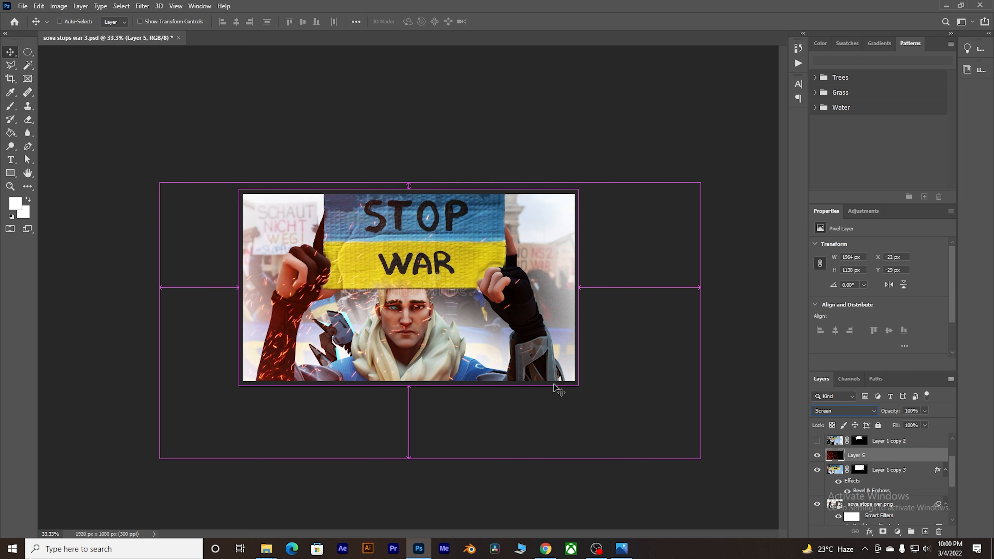
key(ctrl+t)
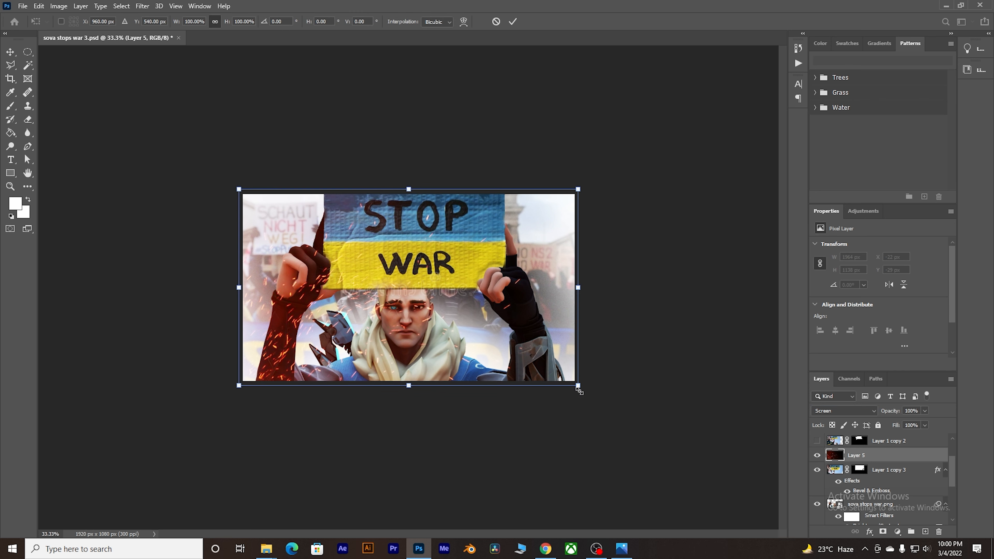
drag(578, 386, 630, 428)
drag(472, 323, 477, 327)
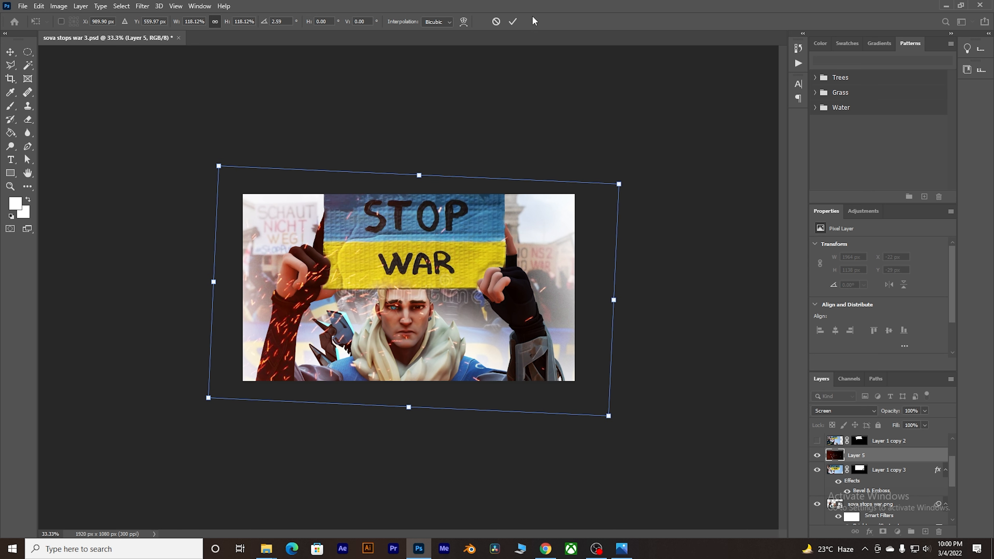
click(513, 22)
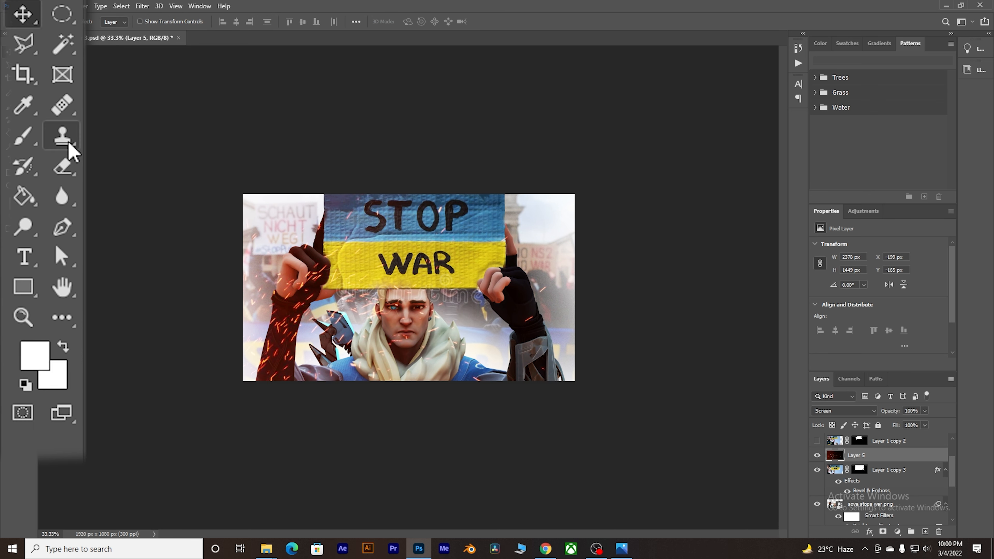
Erase the sparks and watermark around the character's face on Layer 5 with a large soft eraser at 40% opacity
click(28, 119)
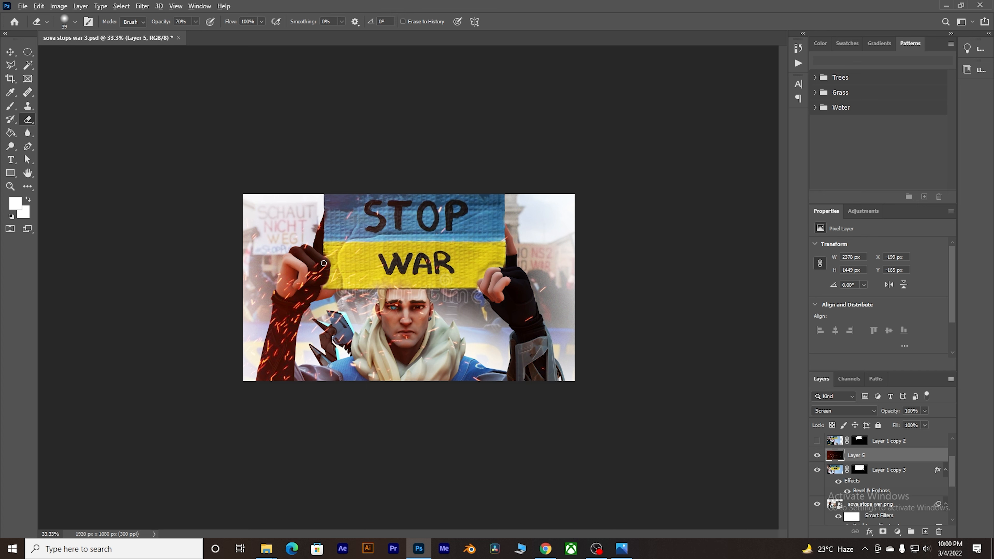
mouse_move(324, 263)
mouse_down()
mouse_move(361, 272)
mouse_move(350, 273)
mouse_up()
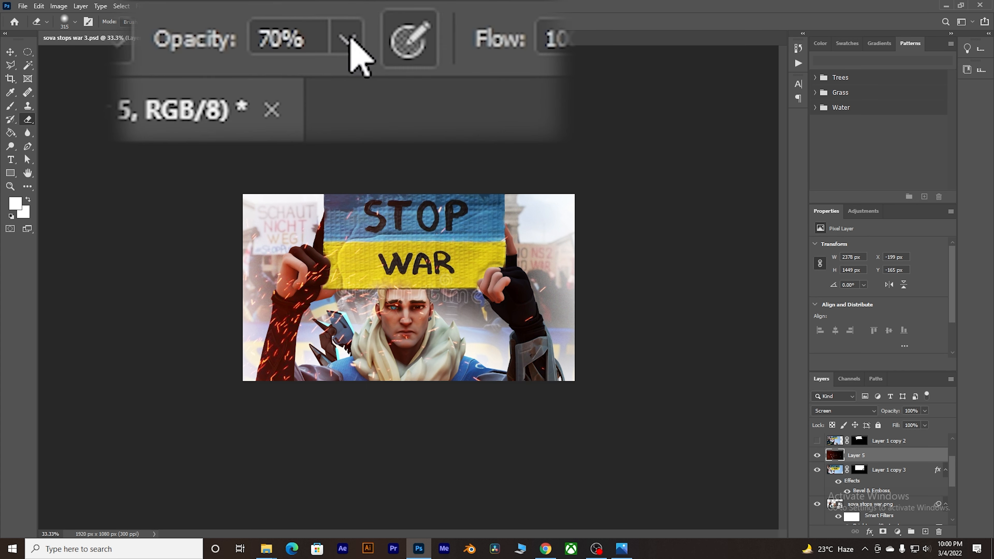
click(349, 39)
drag(347, 91, 285, 90)
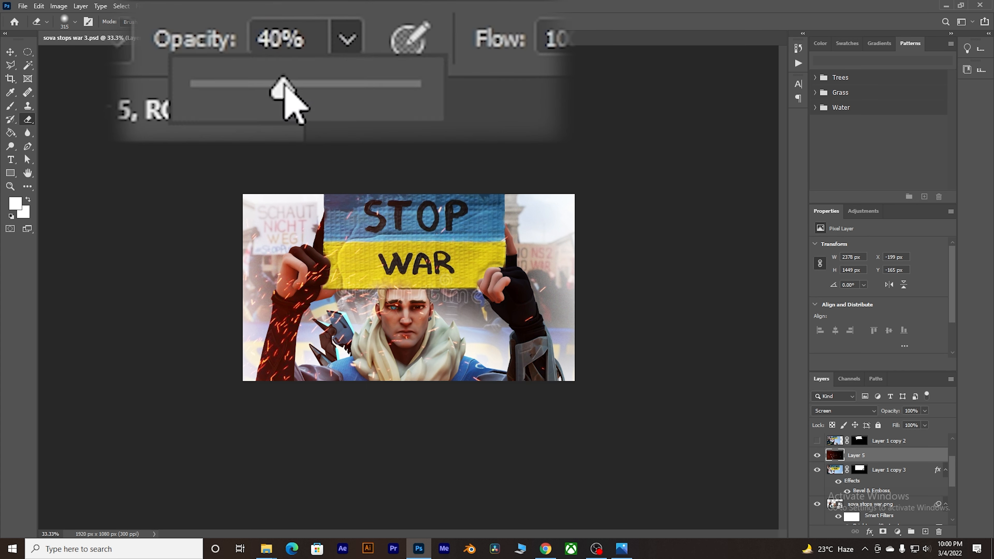
click(390, 322)
mouse_move(400, 296)
mouse_down()
mouse_move(421, 305)
mouse_move(459, 295)
mouse_move(359, 288)
mouse_move(369, 304)
mouse_up()
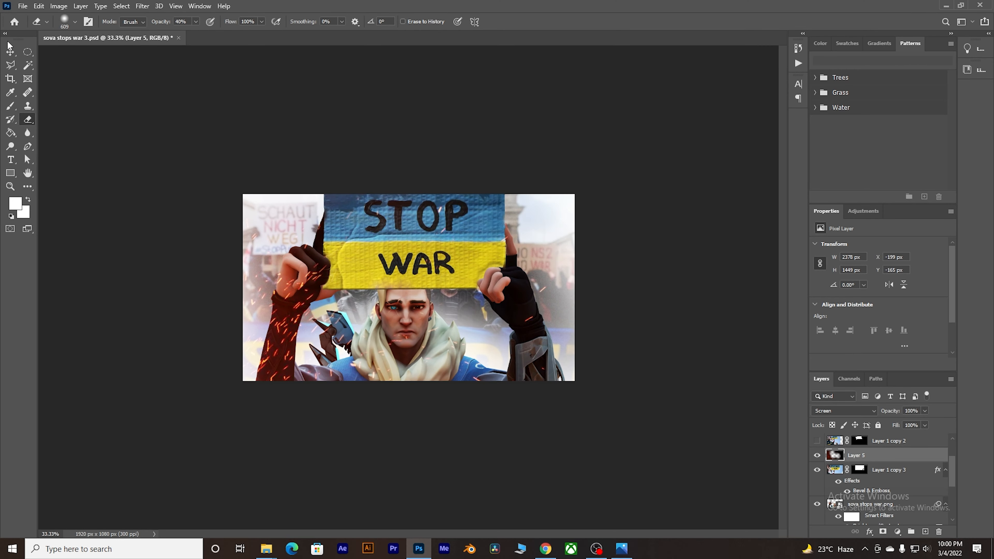
click(11, 52)
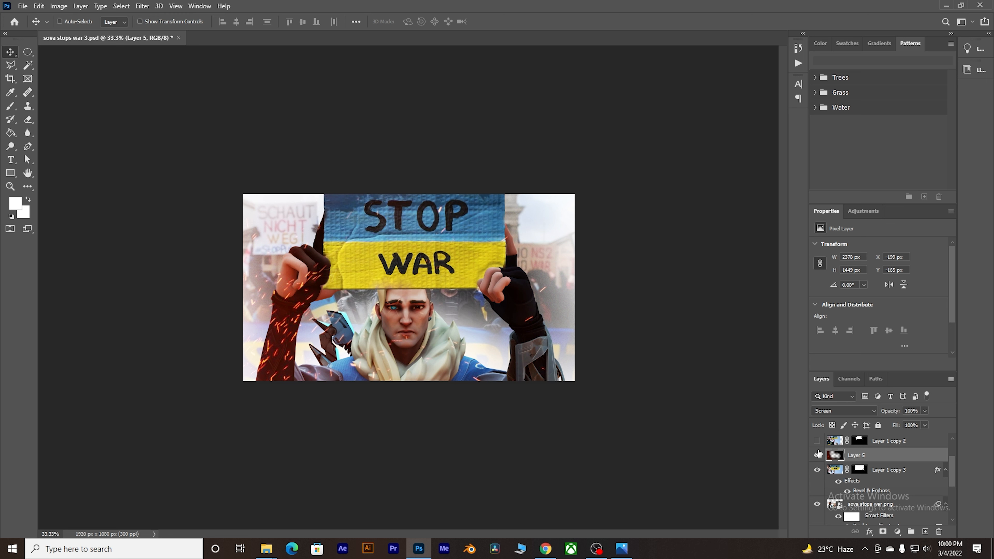
Enlarge the sparks on Layer 5 to about 2583 x 1574 px and reposition them over the canvas
key(ctrl+t)
mouse_move(613, 414)
mouse_down()
mouse_move(656, 431)
mouse_move(615, 397)
mouse_up()
drag(505, 360, 505, 362)
click(512, 22)
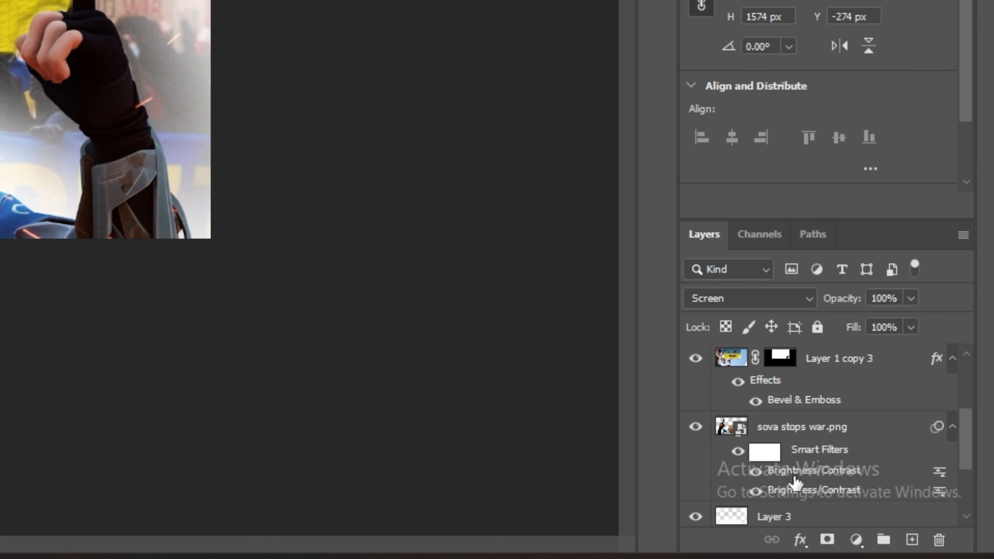
Add a new empty layer directly above Layer 3
scroll(794, 478, down, 1)
click(792, 485)
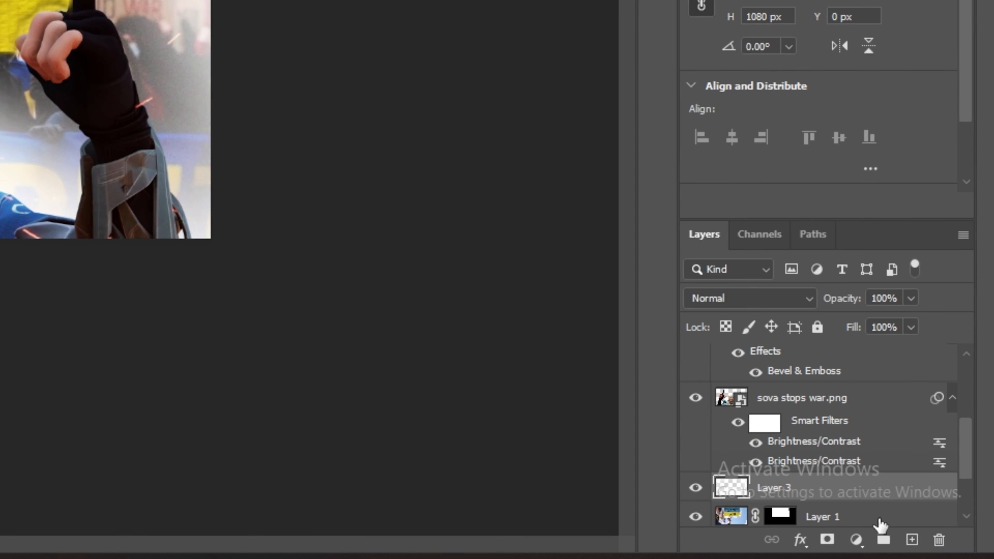
click(912, 540)
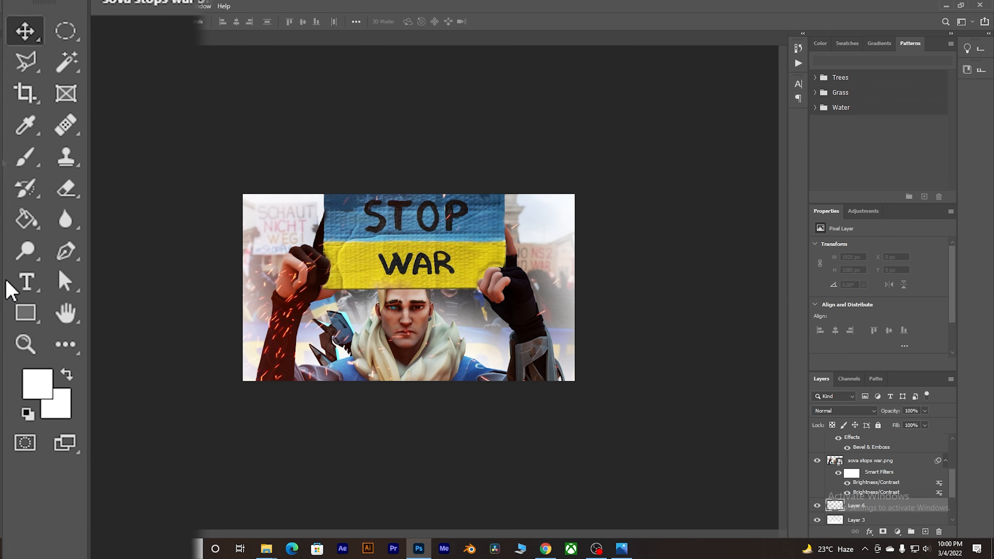
Paint a soft light-orange glow over the left edge of the background on Layer 6 with a 37% opacity brush
click(26, 156)
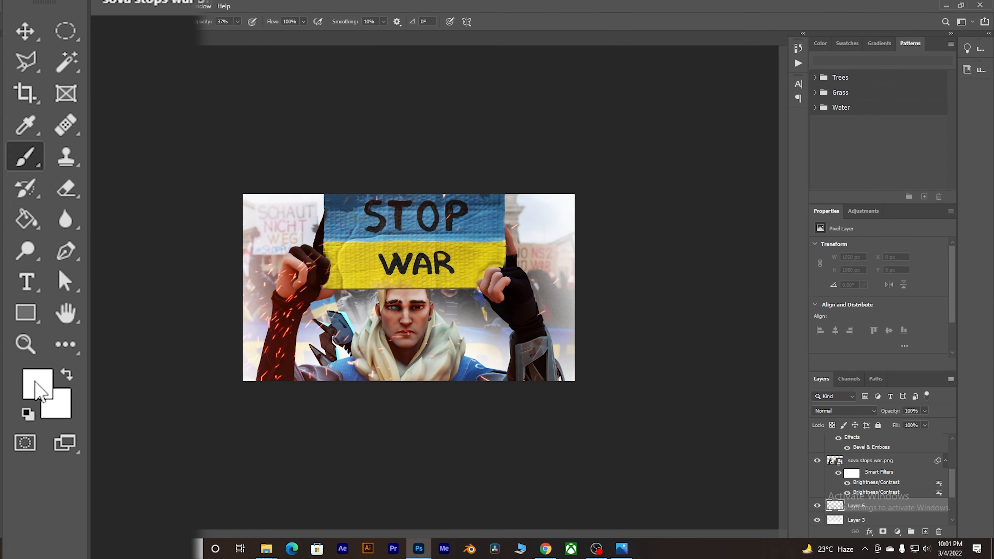
click(43, 388)
click(711, 163)
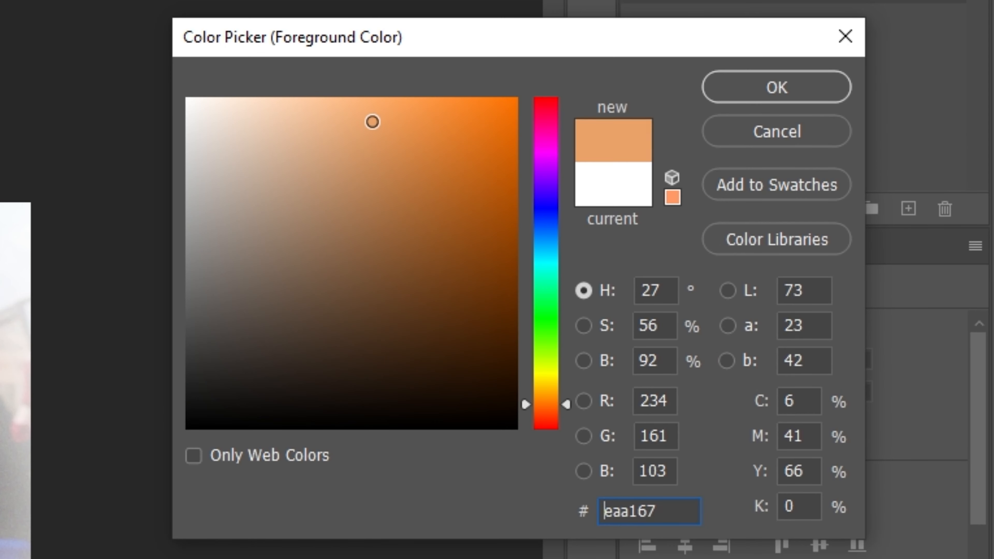
mouse_move(372, 122)
mouse_down()
mouse_move(399, 71)
mouse_move(415, 68)
mouse_up()
click(708, 85)
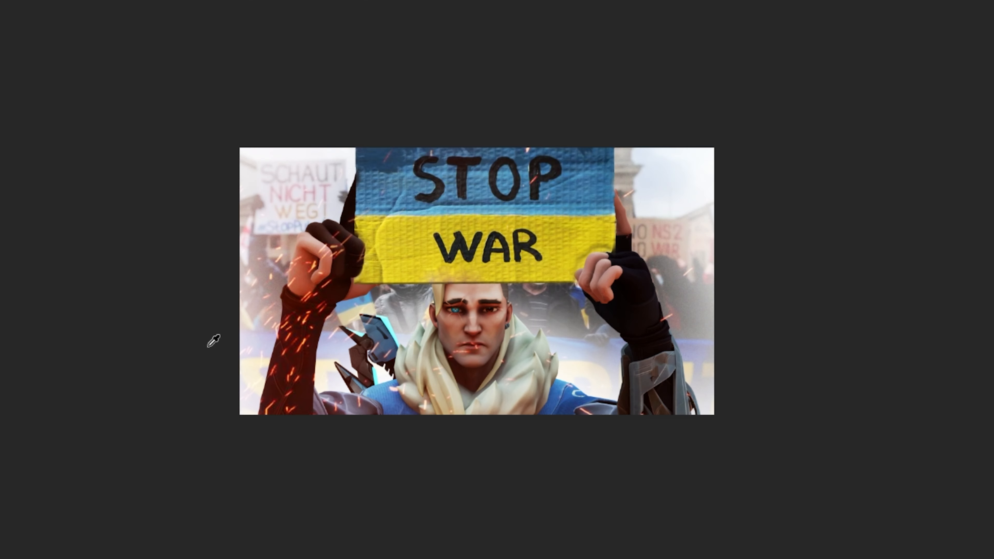
key(b)
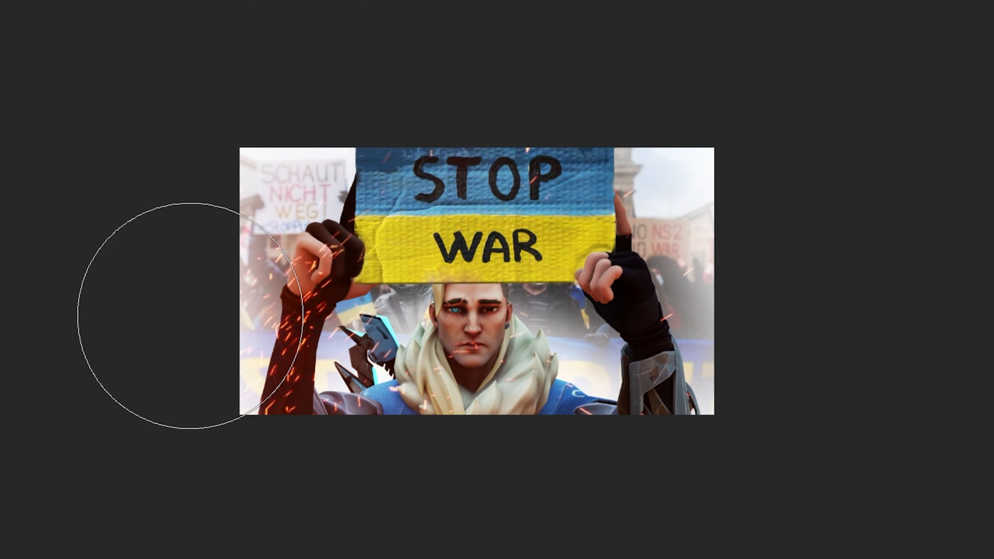
click(211, 239)
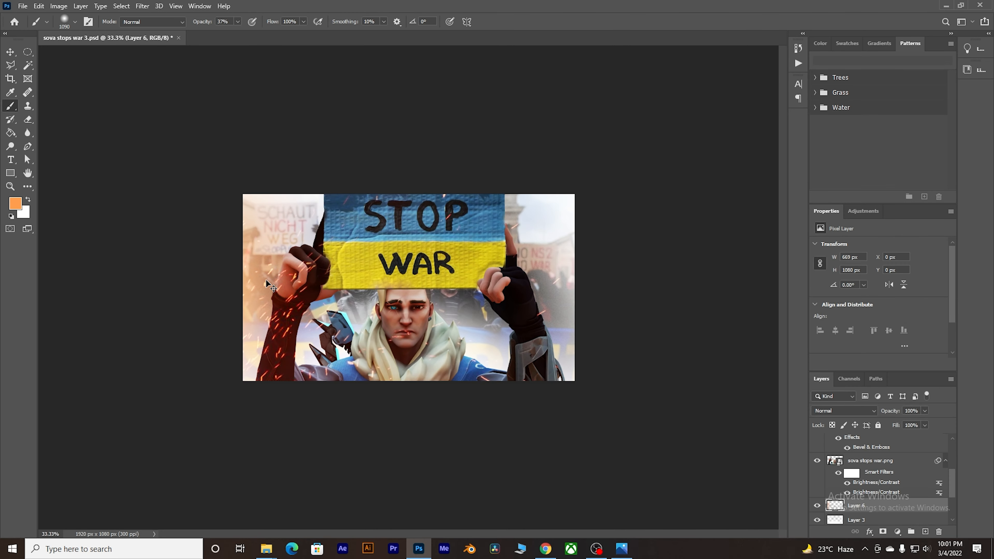
Change the brush colour to ff9b0b and paint a warm glow across the crowd background with a 1300 px brush at 19% opacity
alt+right_click(259, 232)
click(15, 203)
click(779, 271)
click(767, 156)
click(871, 149)
click(316, 425)
click(620, 244)
key(ctrl+z)
alt+right_click(270, 298)
key(ctrl+minus)
click(530, 180)
click(509, 401)
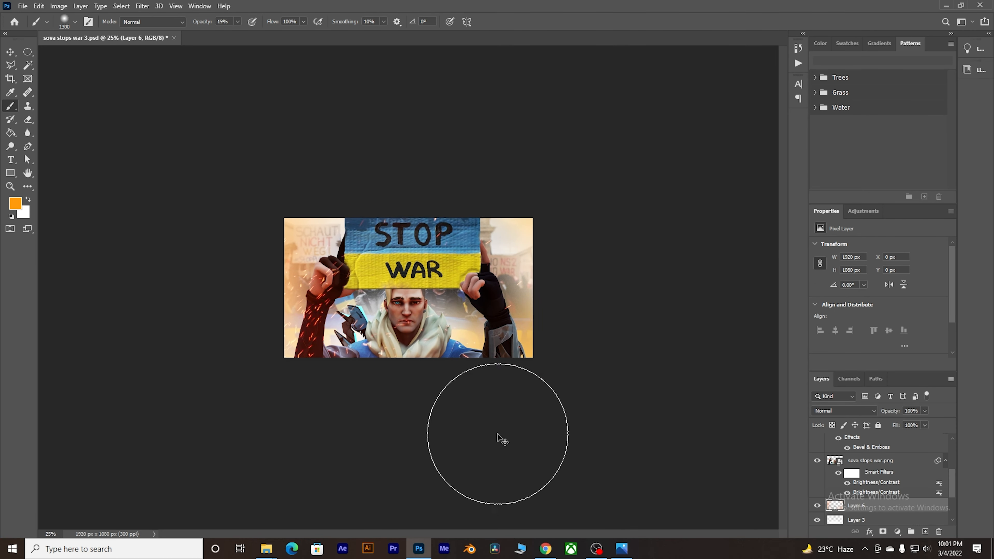
Duplicate the sparks layer, Layer 5, twice
key(v)
scroll(851, 475, up, 3)
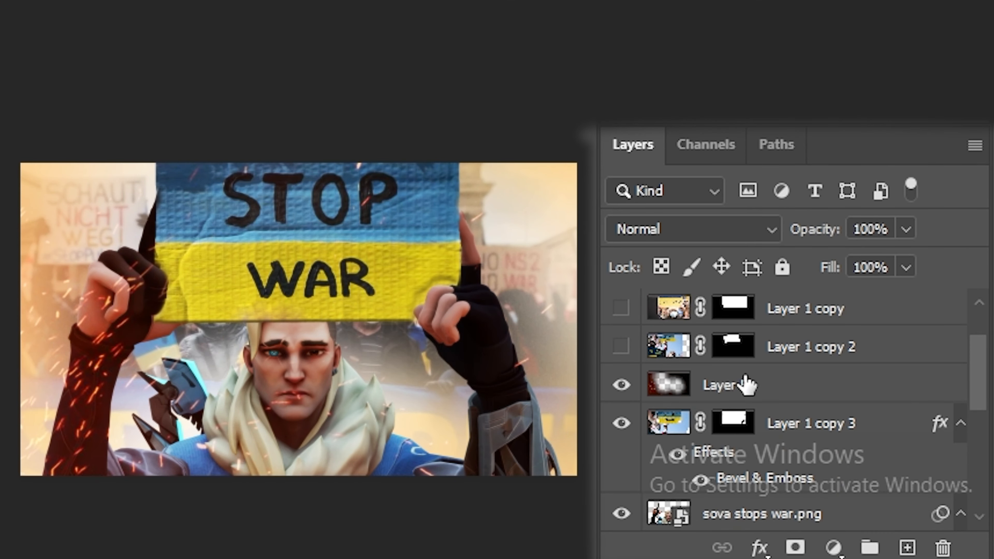
click(865, 468)
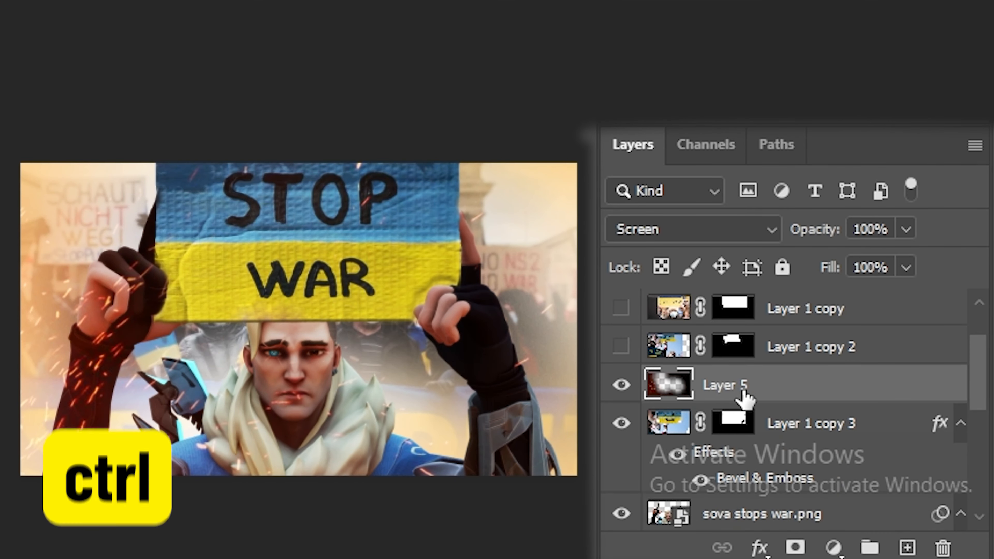
key(ctrl+j)
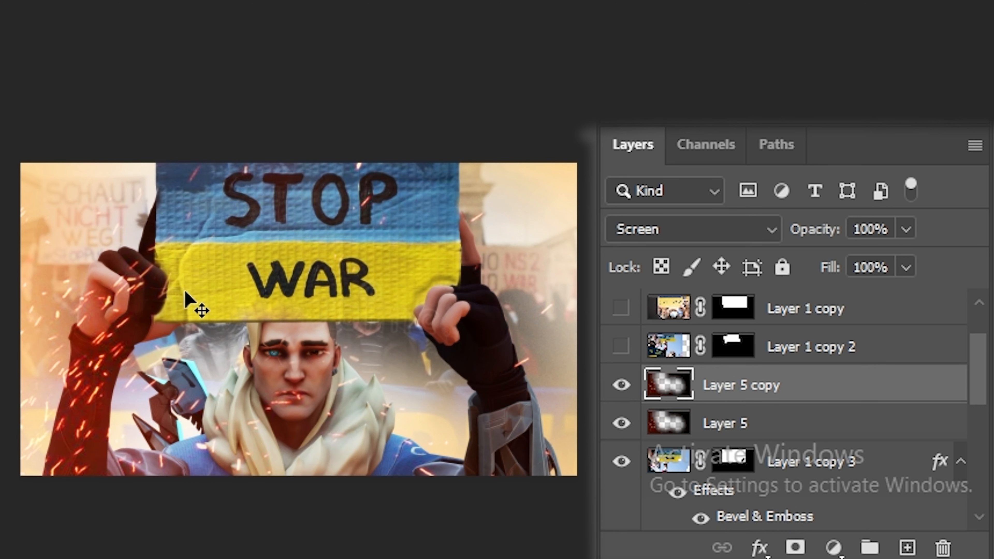
key(ctrl+j)
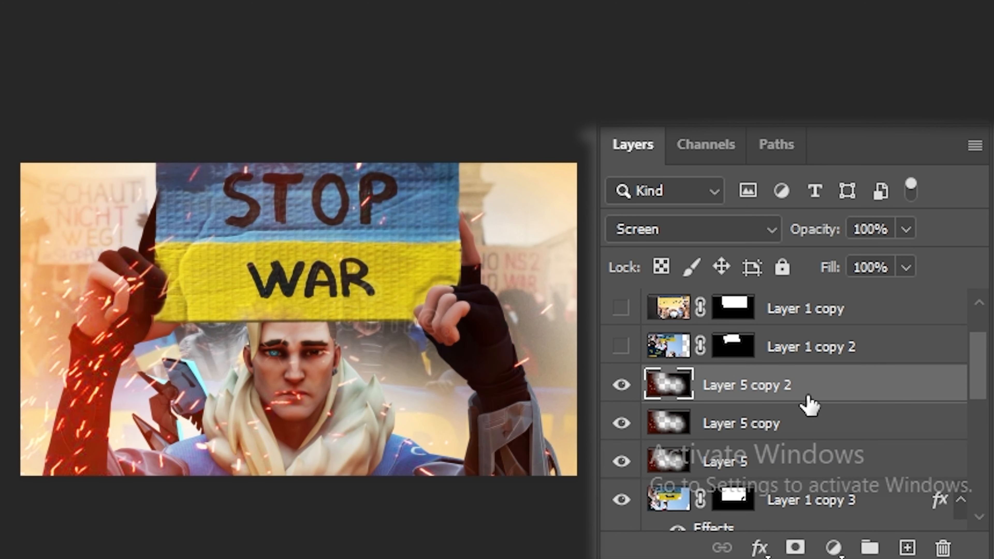
Rotate and reposition Layer 5 copy 2 so its sparks cover the character's right-hand side of the picture, and pick the Eraser for Layer 5 copy
key(ctrl+t)
drag(526, 484, 755, 319)
drag(932, 394, 82, 74)
drag(689, 317, 565, 374)
key(ctrl+plus)
key(ctrl+minus)
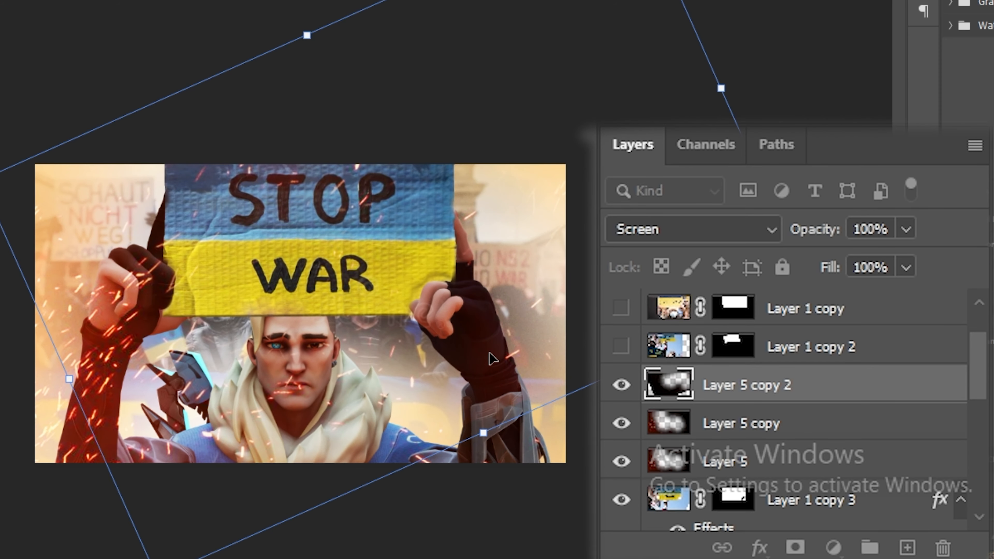
mouse_move(626, 314)
mouse_down()
mouse_move(656, 314)
mouse_move(639, 320)
mouse_up()
drag(770, 176, 595, 556)
drag(616, 389, 588, 256)
drag(814, 226, 830, 123)
drag(799, 118, 745, 98)
key(Return)
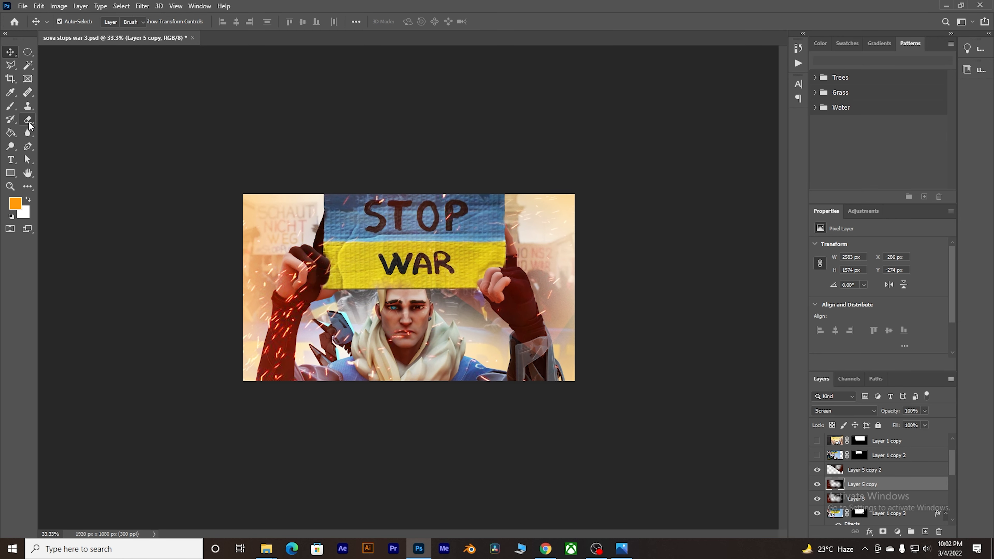
click(28, 120)
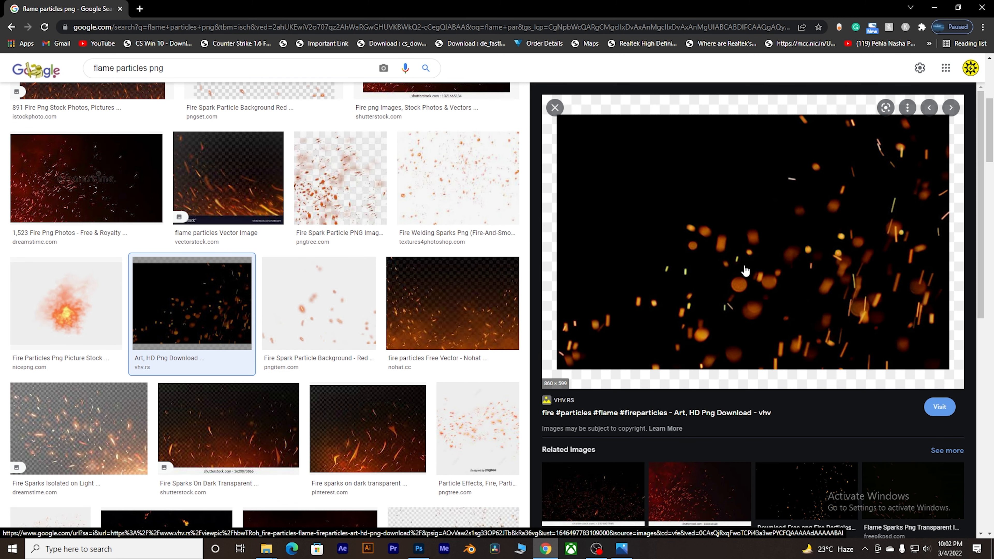
Copy the vhv.rs fire particles image from Google Images, paste it into the Photoshop document and scale it to cover the canvas
right_click(755, 243)
click(790, 365)
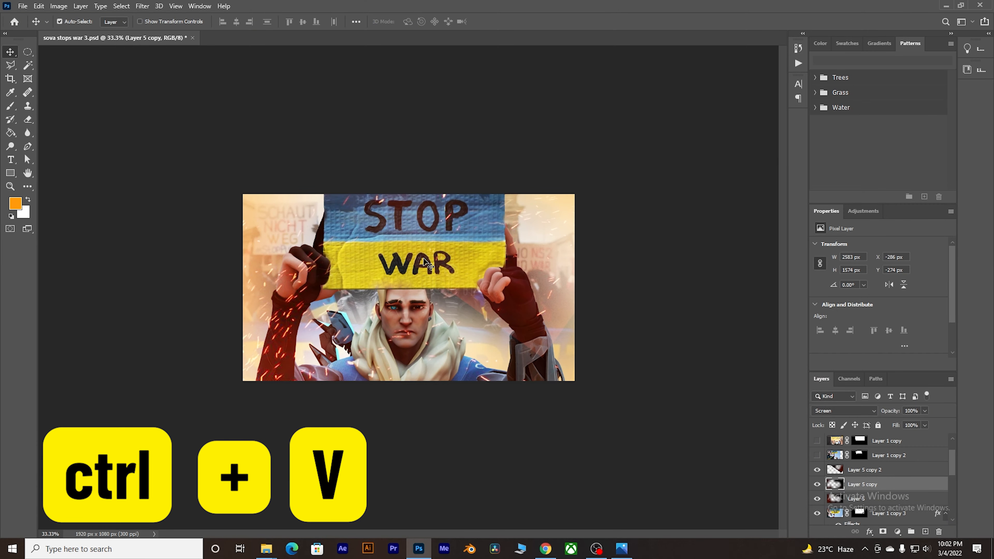
key(ctrl+v)
drag(438, 294, 817, 391)
key(ctrl+t)
drag(730, 342, 529, 285)
mouse_move(613, 231)
mouse_down()
mouse_move(551, 225)
mouse_move(592, 227)
mouse_move(605, 239)
mouse_up()
click(496, 21)
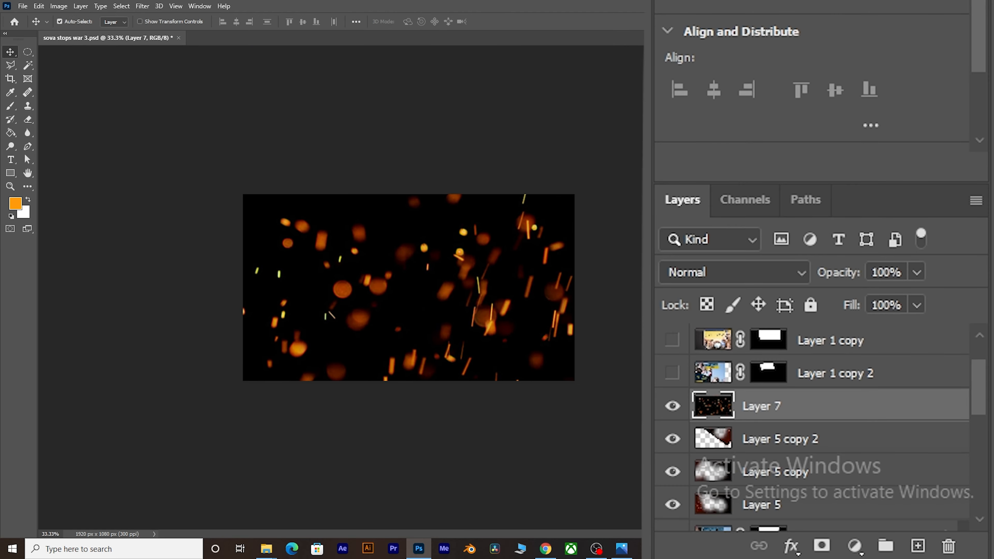
Set Layer 7's blend mode to Screen and enlarge it to about 2990 x 2082 px
click(706, 267)
click(706, 173)
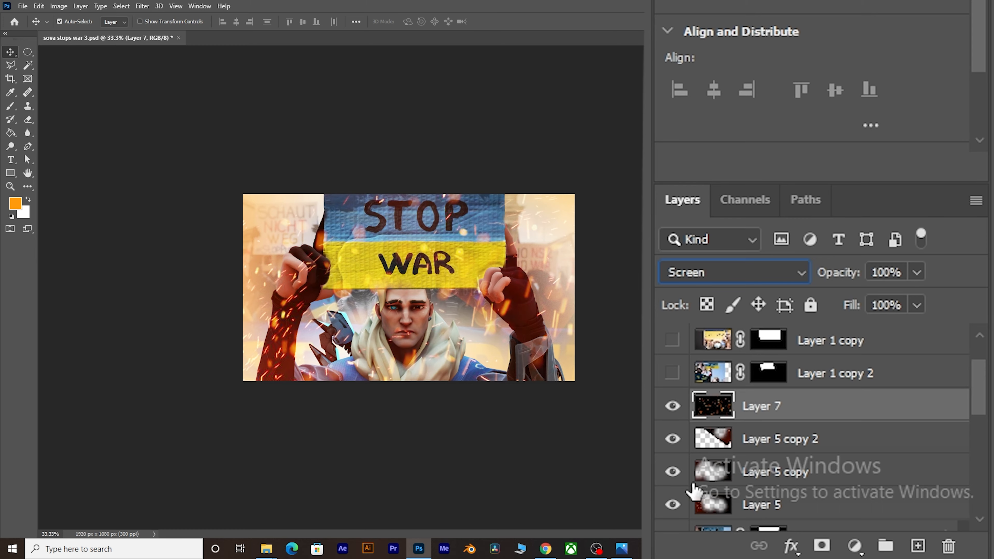
key(ctrl+t)
drag(603, 337, 574, 328)
drag(579, 232, 597, 232)
drag(565, 262, 572, 264)
click(513, 21)
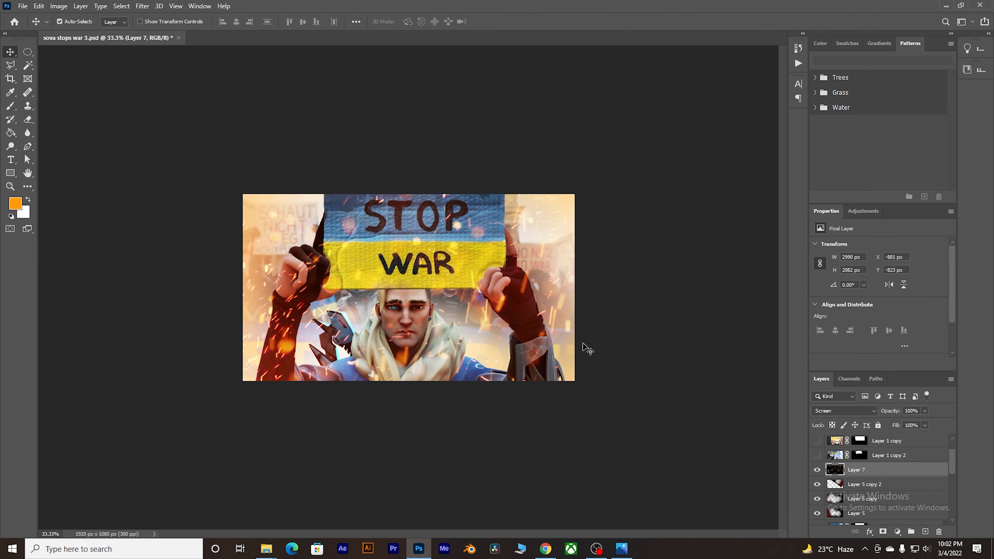
Erase the particles over the placard and the character's face on Layer 7 with a large soft eraser at 27% opacity
key(e)
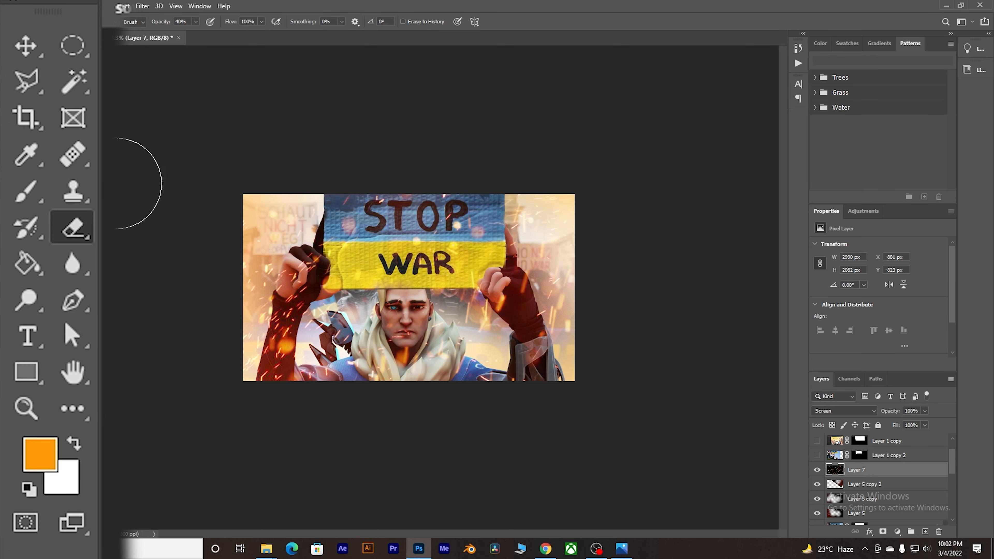
drag(300, 272, 327, 287)
drag(261, 41, 234, 67)
mouse_move(320, 296)
mouse_down()
mouse_move(513, 323)
mouse_move(410, 292)
mouse_move(469, 313)
mouse_up()
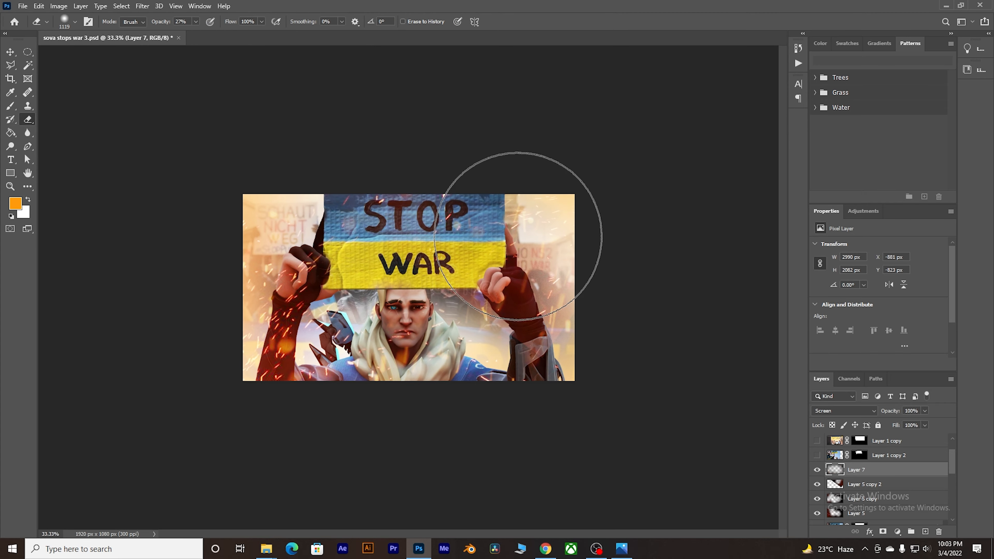
key(v)
key(ctrl+minus)
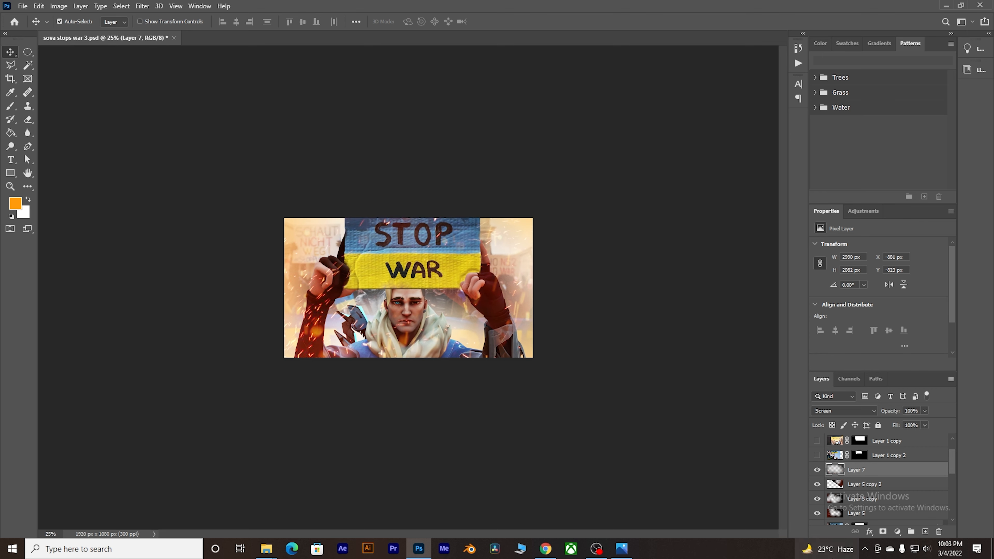
Try shifting the sparks on Layer 5 copy up and to the left, and undo the move
click(870, 484)
key(ctrl+t)
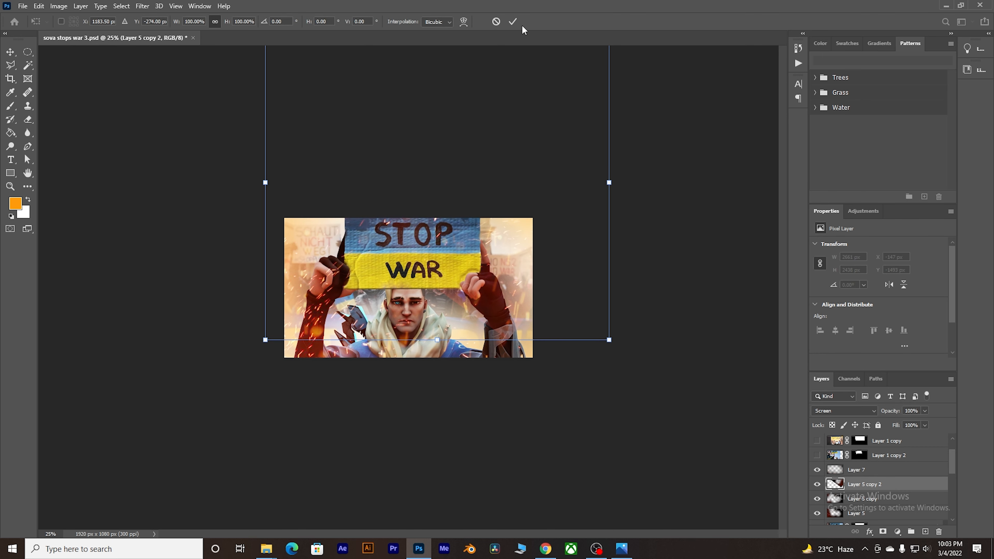
click(513, 21)
click(870, 500)
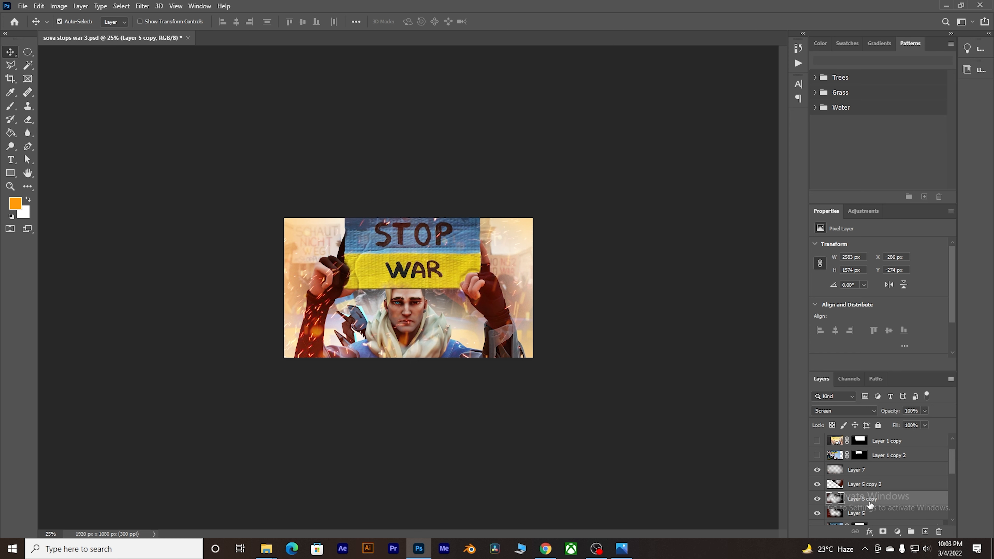
key(ctrl+t)
drag(531, 346, 512, 322)
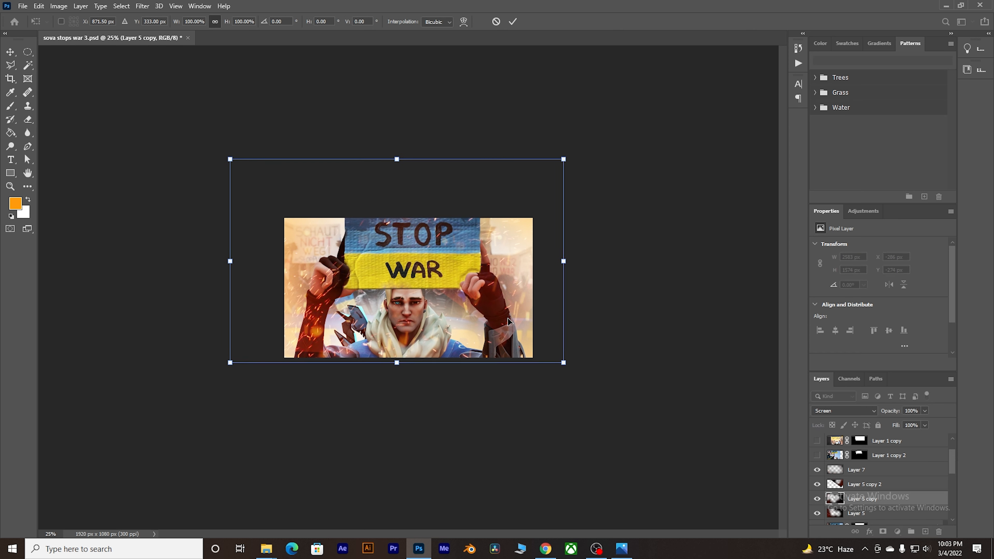
key(ctrl+z)
scroll(896, 500, down, 1)
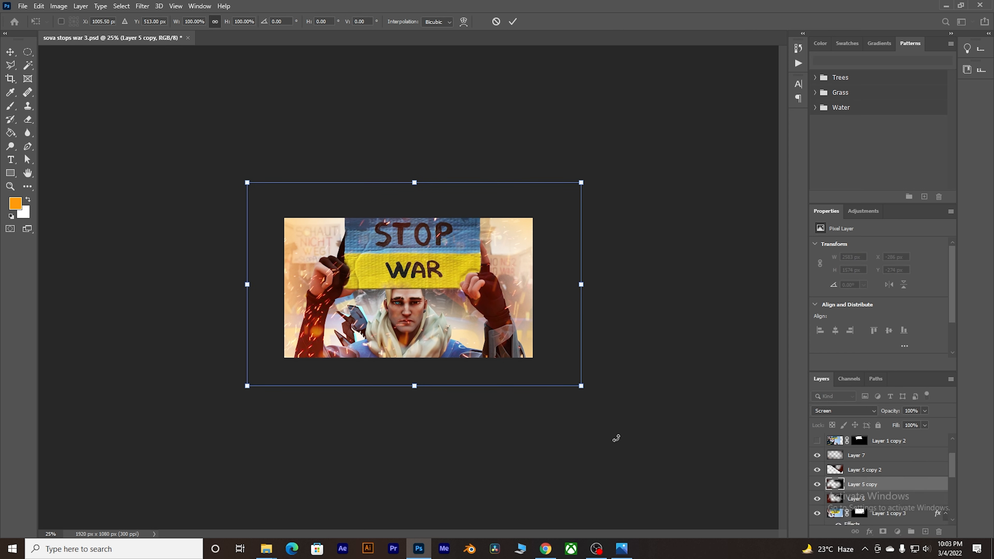
click(513, 22)
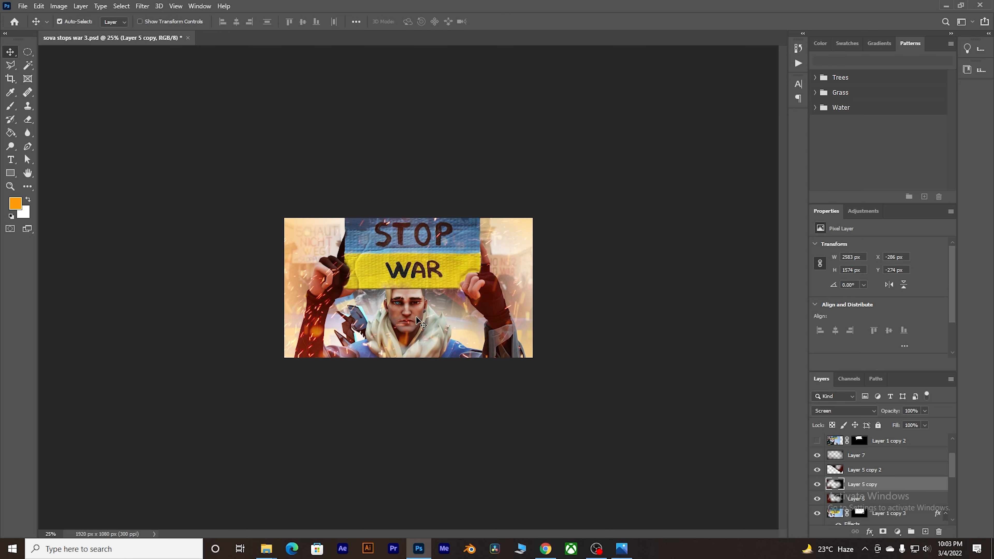
Add a new empty layer directly above sova stops war.png for the bow's glow
key(ctrl+plus)
key(ctrl+plus)
key(ctrl+plus)
key(ctrl+plus)
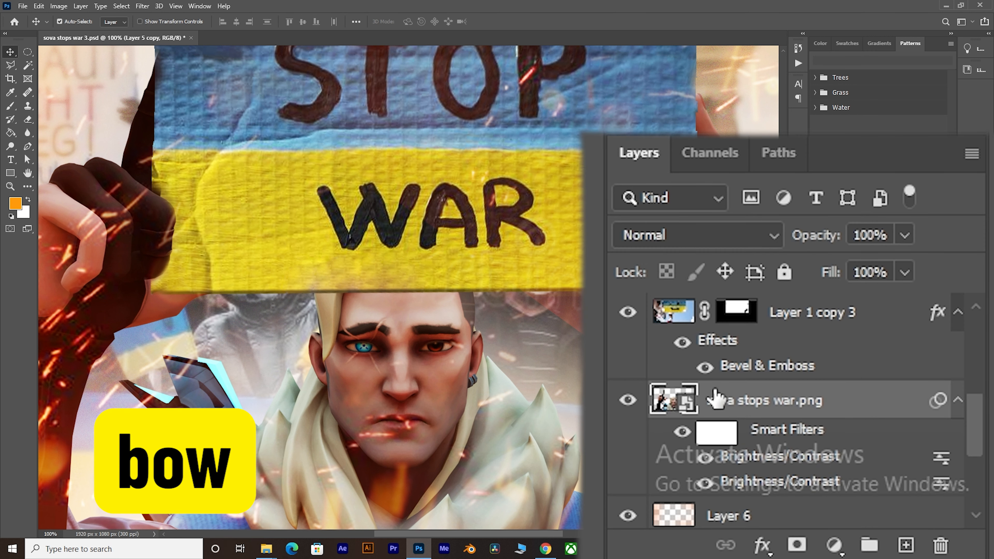
click(906, 545)
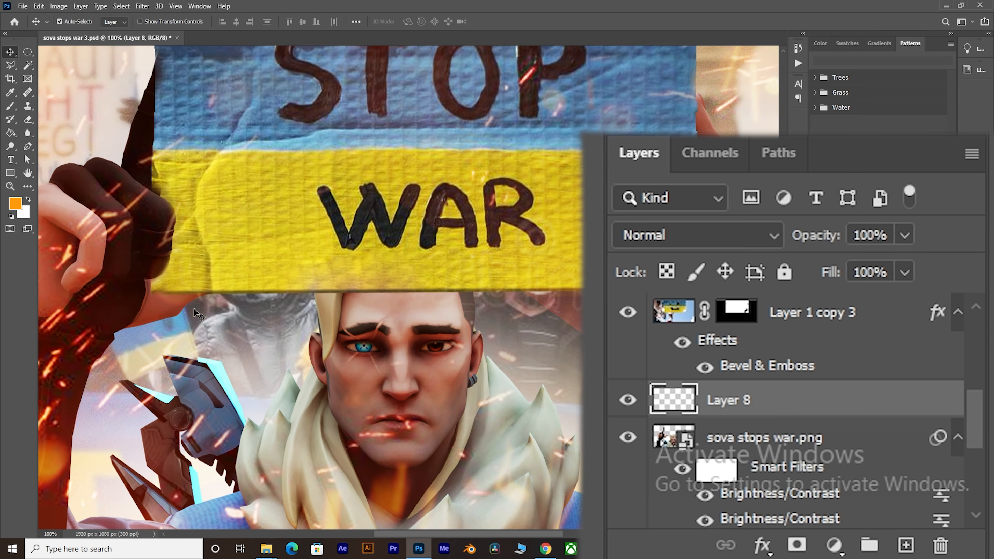
Set up the Brush tool at 37% opacity and sample the light cyan a3ffff from the bow's glowing edge as foreground colour
click(9, 106)
drag(257, 293, 4, 266)
drag(174, 297, 111, 291)
click(237, 22)
drag(236, 34, 241, 34)
drag(324, 79, 339, 80)
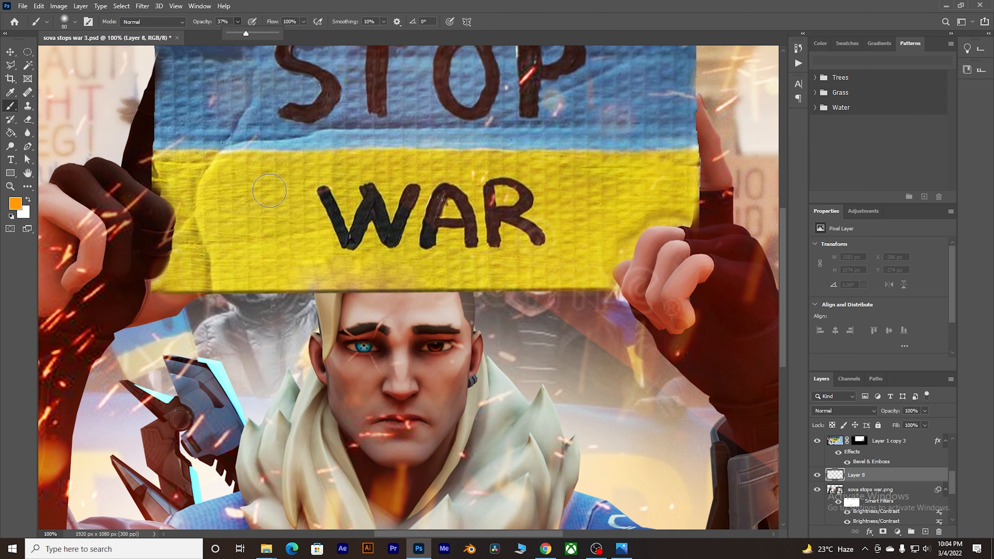
click(14, 203)
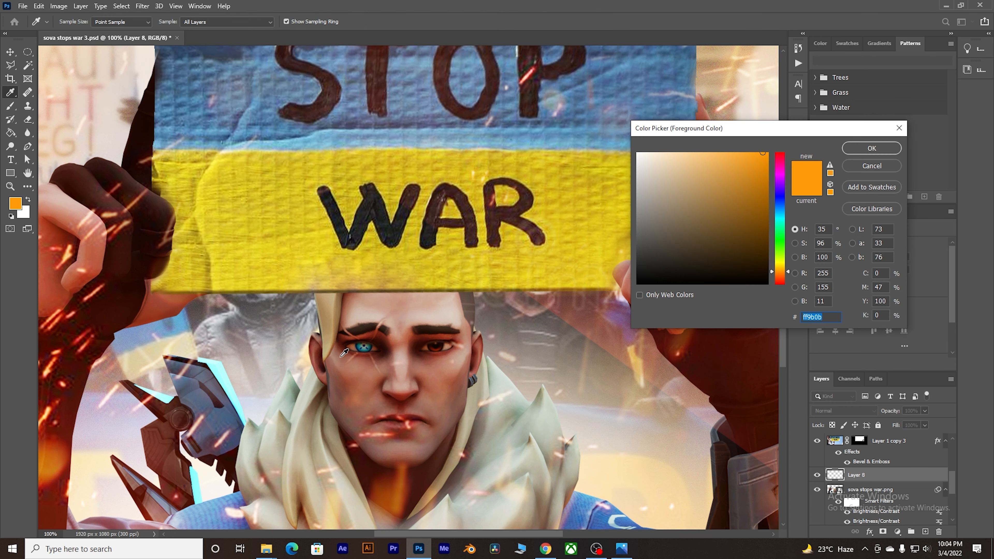
click(222, 365)
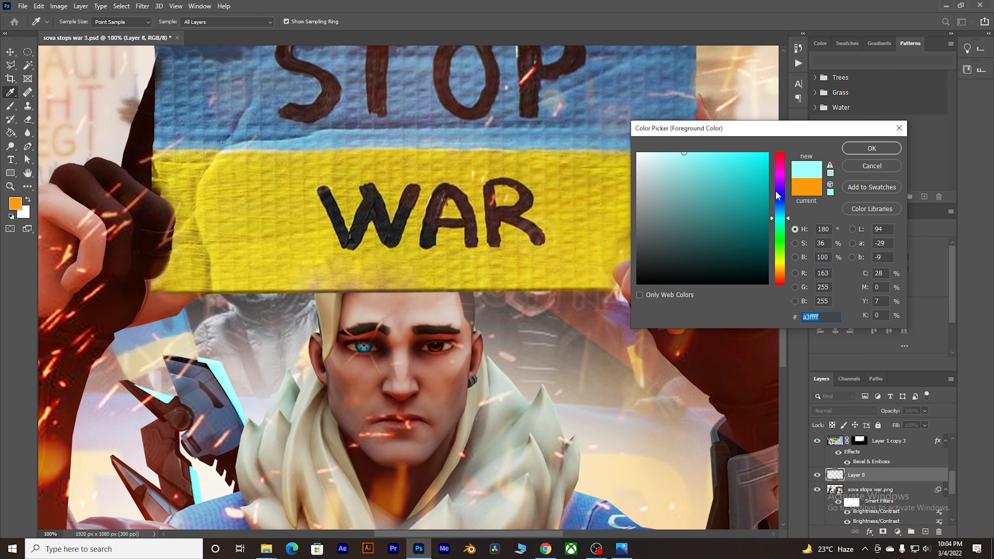
click(872, 148)
Paint soft cyan glow along the bow's three bright edges on Layer 8 with a small soft brush about 32 px wide
key(ctrl+plus)
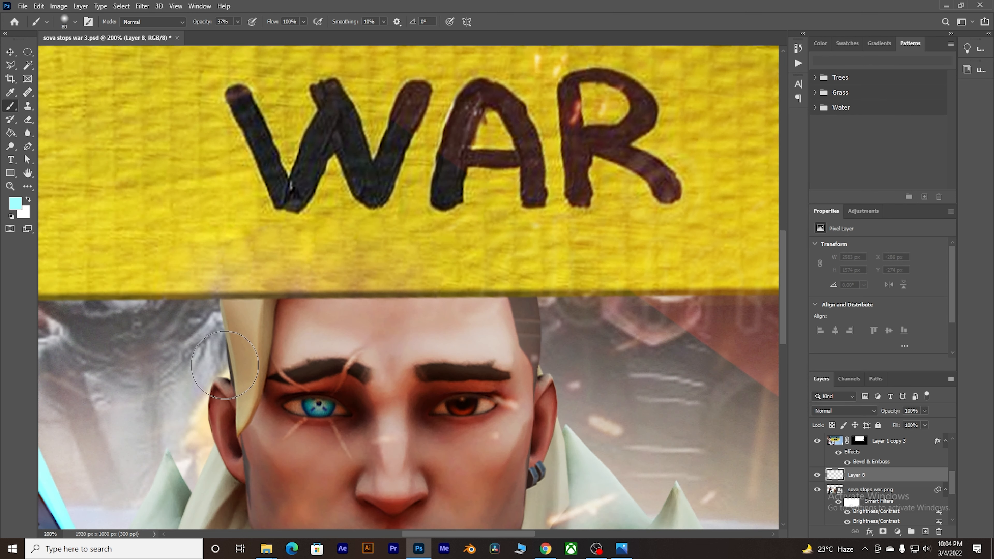
drag(785, 275, 782, 333)
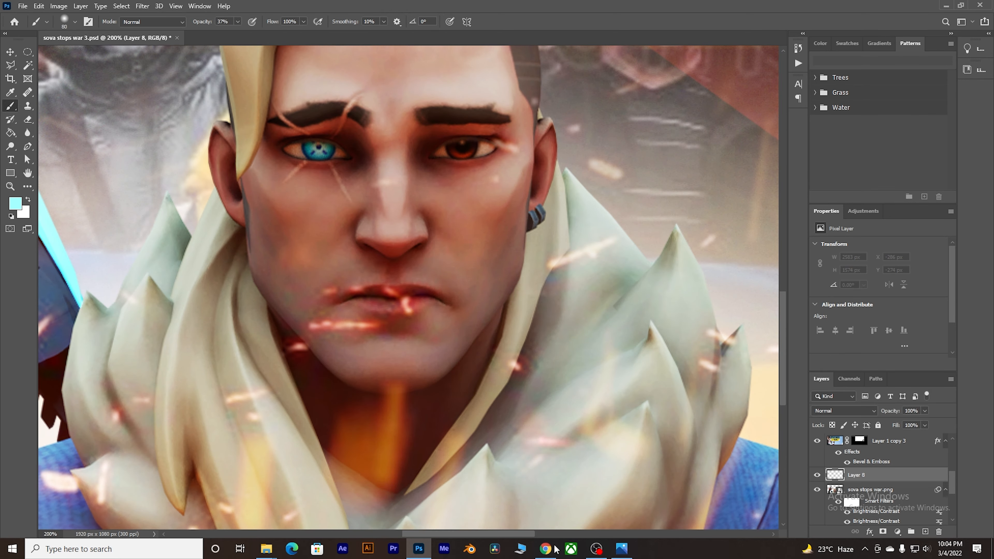
mouse_move(498, 534)
mouse_down()
mouse_move(434, 526)
mouse_move(451, 526)
mouse_up()
mouse_move(305, 195)
alt+mouse_down()
mouse_move(276, 188)
mouse_move(271, 175)
mouse_move(297, 186)
mouse_move(348, 292)
alt+mouse_up()
mouse_move(264, 167)
mouse_down()
mouse_move(301, 180)
mouse_move(353, 291)
mouse_up()
key(ctrl+z)
drag(264, 172, 344, 294)
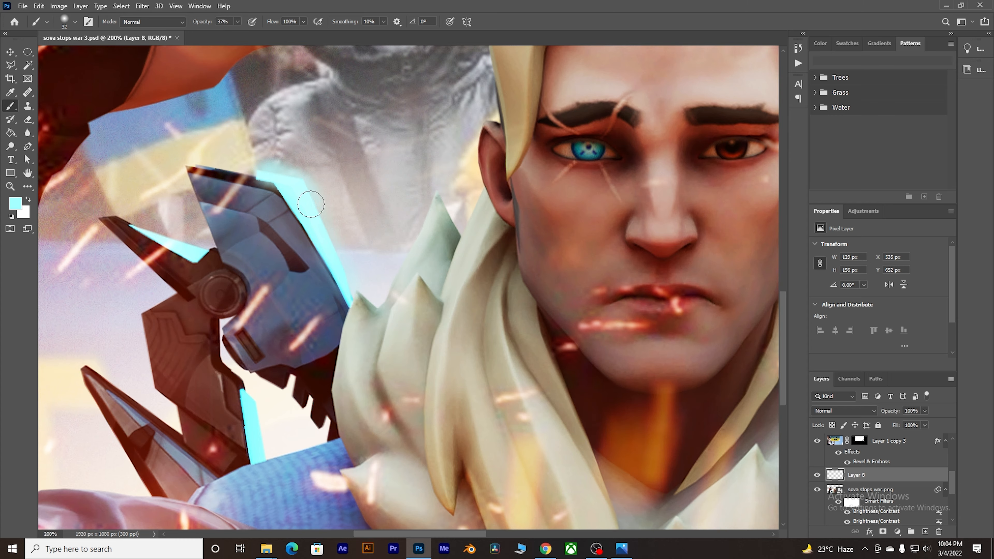
drag(139, 225, 202, 253)
drag(242, 392, 259, 454)
scroll(296, 283, down, 2)
scroll(296, 283, up, 2)
scroll(282, 266, down, 4)
drag(229, 231, 247, 239)
Change the foreground colour to 72eeee and paint a faint glow over the character's blue eye at 12% brush opacity
click(16, 203)
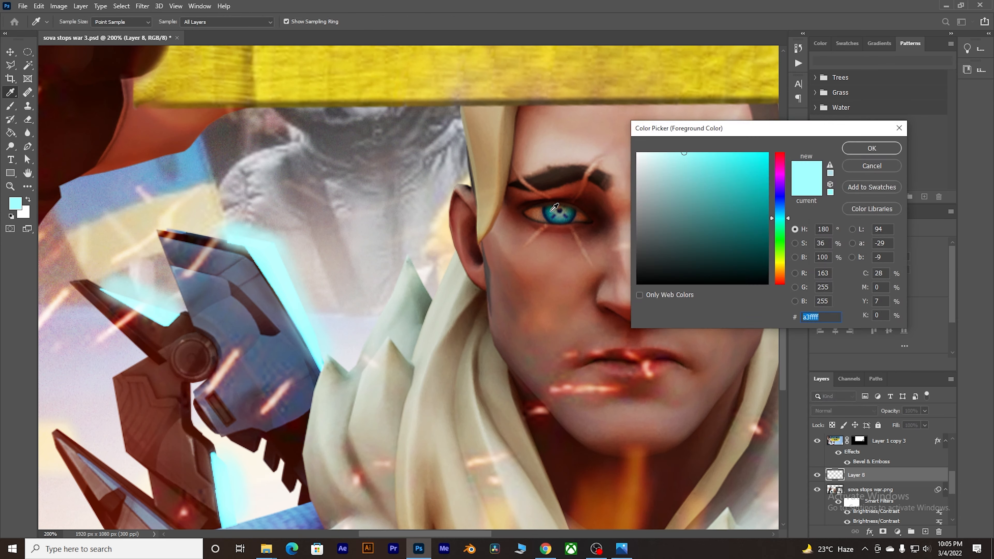
click(707, 161)
click(878, 148)
click(558, 216)
key(ctrl+minus)
click(237, 21)
click(223, 34)
click(483, 251)
alt+right_click(483, 252)
click(490, 251)
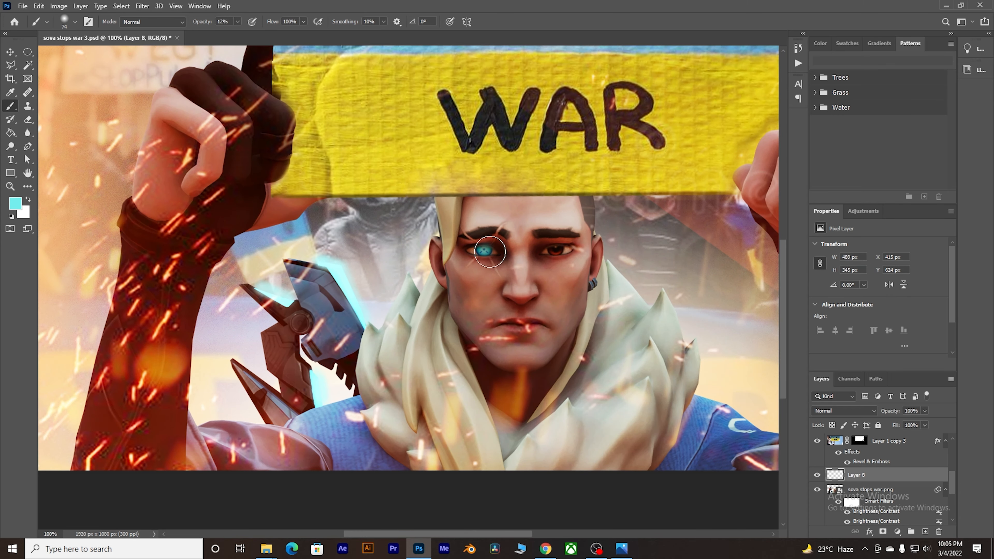
Sample the blue of the character's shoulder, brush it softly over the suit with opacity raised to 30%, and undo the last stroke
key(ctrl+minus)
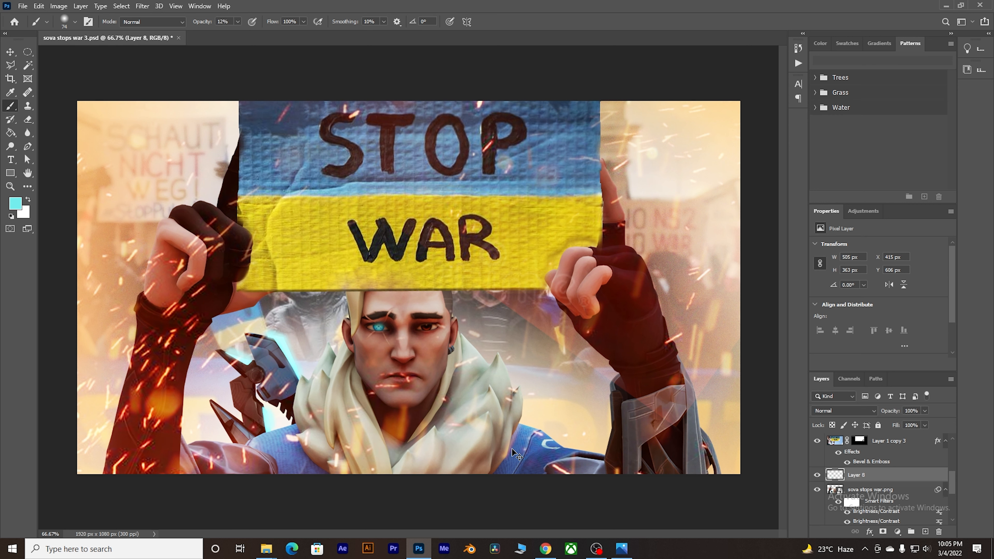
key(ctrl+plus)
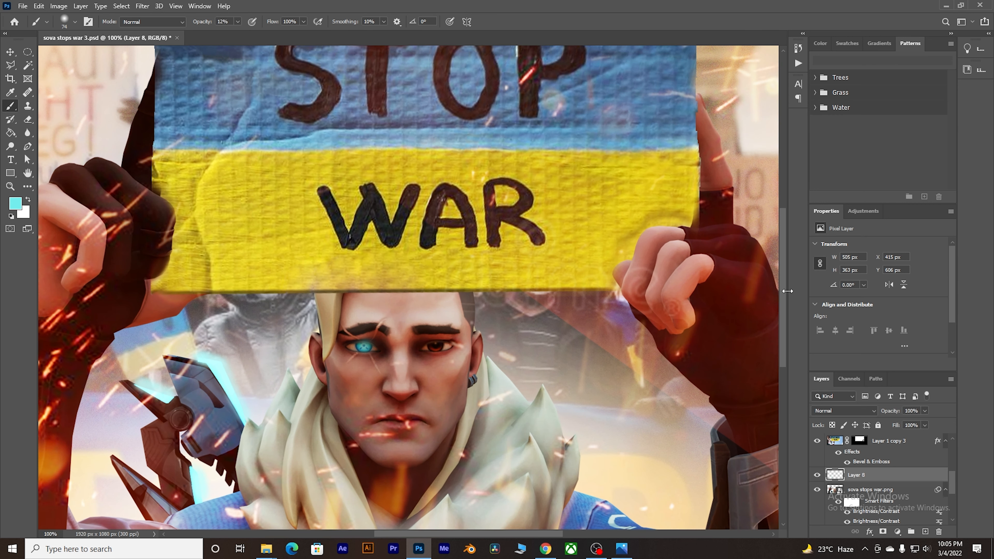
scroll(781, 343, down, 5)
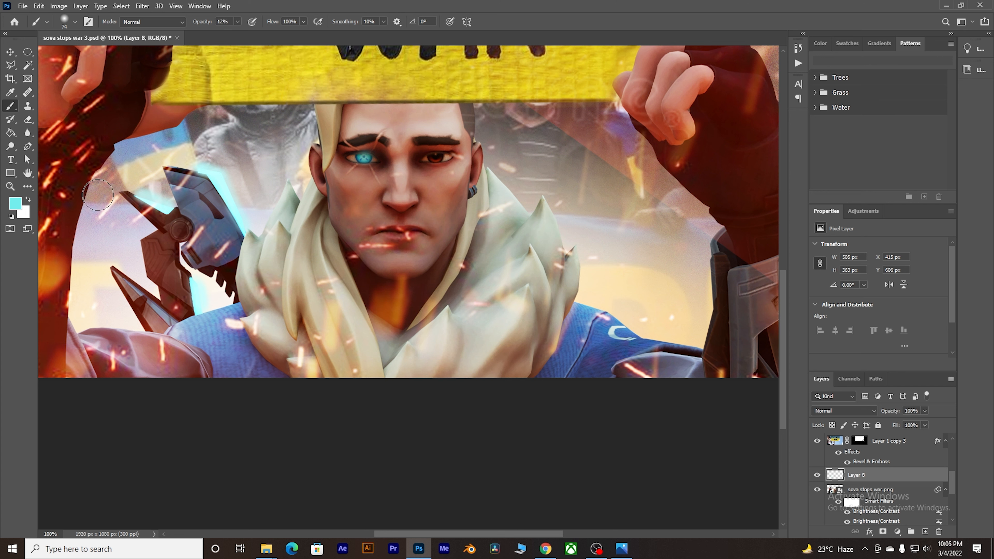
click(15, 203)
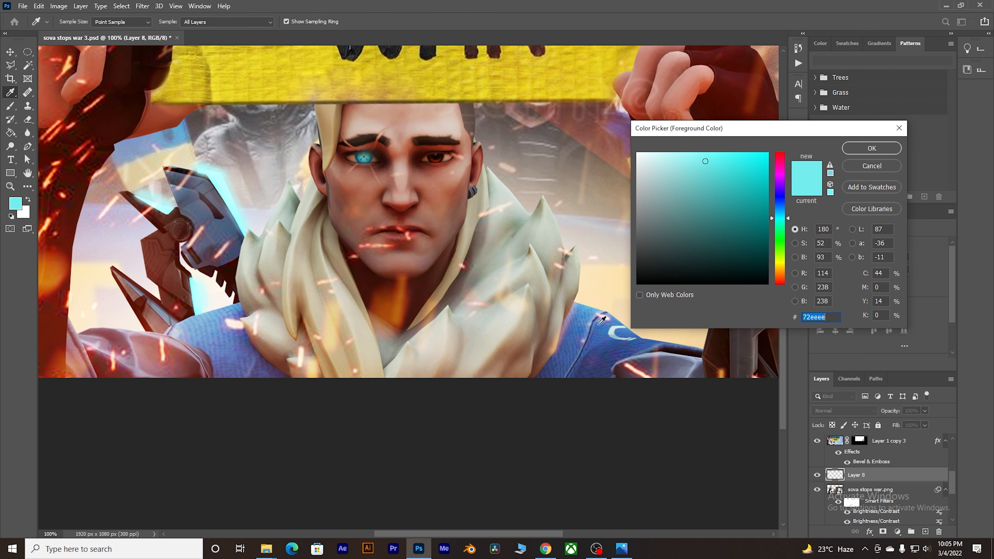
click(581, 306)
key(Return)
drag(581, 305, 697, 347)
key(3)
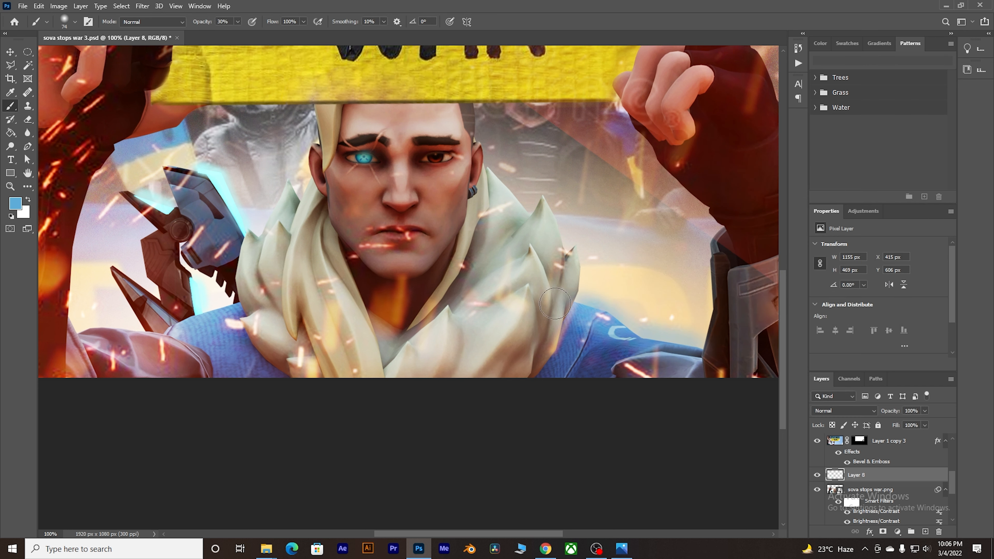
key(ctrl+minus)
key(ctrl+minus)
key(ctrl+z)
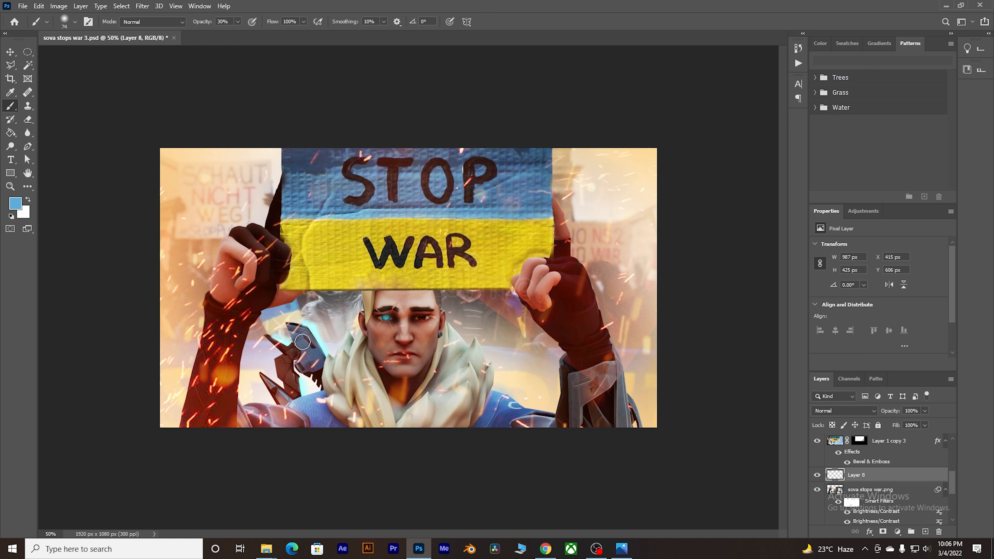
Apply Brightness/Contrast to the placard on Layer 1 copy 3 with brightness 5 and contrast 24
click(11, 53)
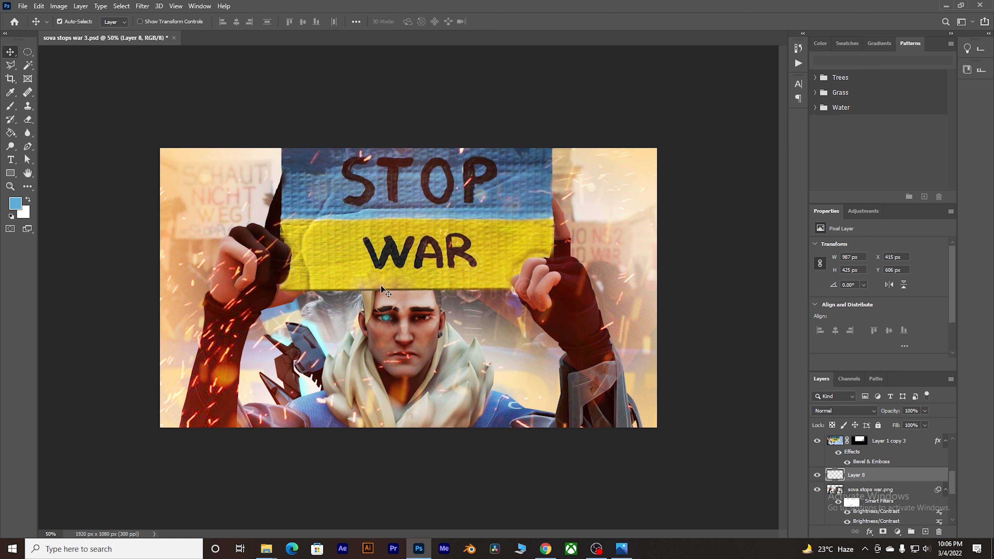
scroll(886, 480, up, 2)
click(886, 478)
click(58, 6)
mouse_move(118, 33)
click(196, 32)
mouse_move(817, 280)
mouse_down()
mouse_move(830, 280)
mouse_move(820, 279)
mouse_up()
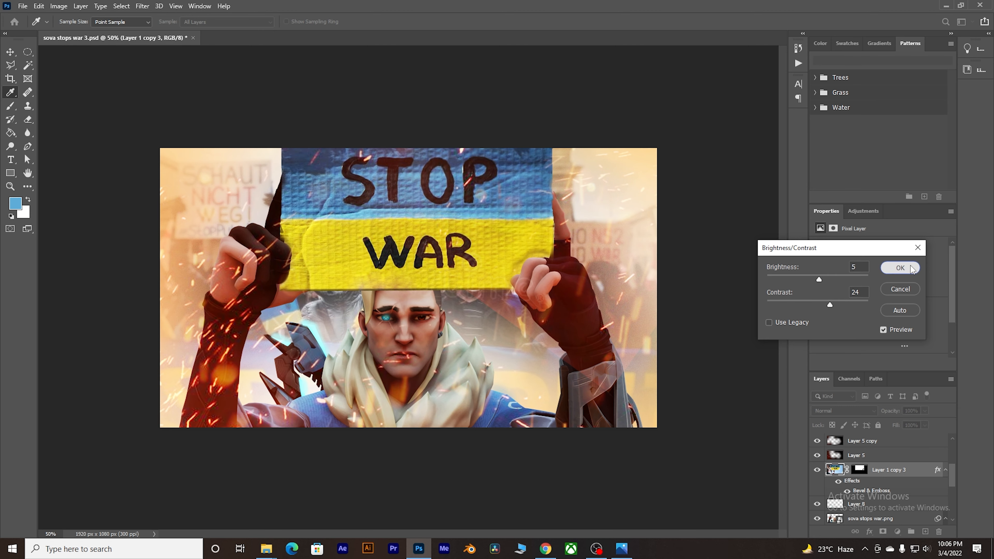
click(898, 269)
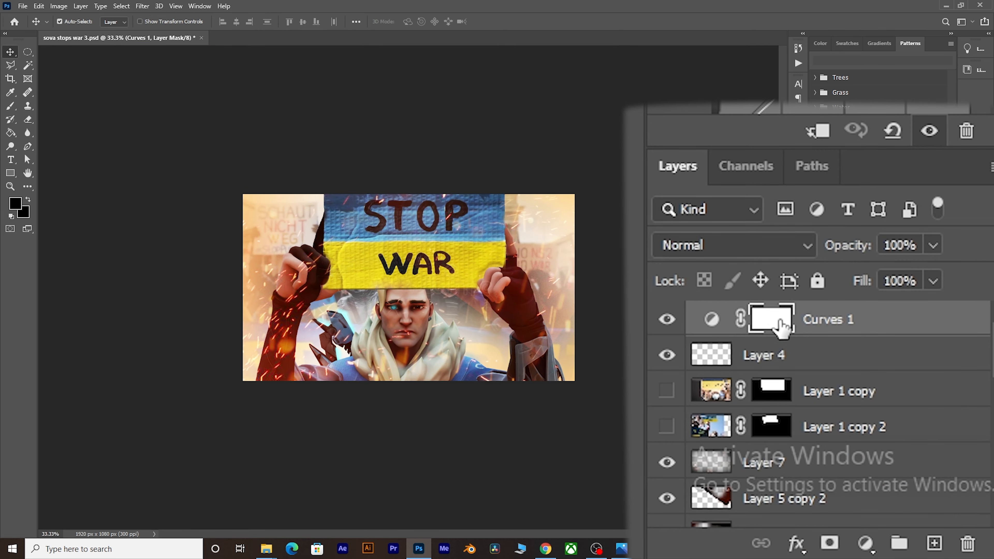
Add a Brightness/Contrast adjustment layer above Curves 1 with brightness 23 and contrast 17
click(715, 319)
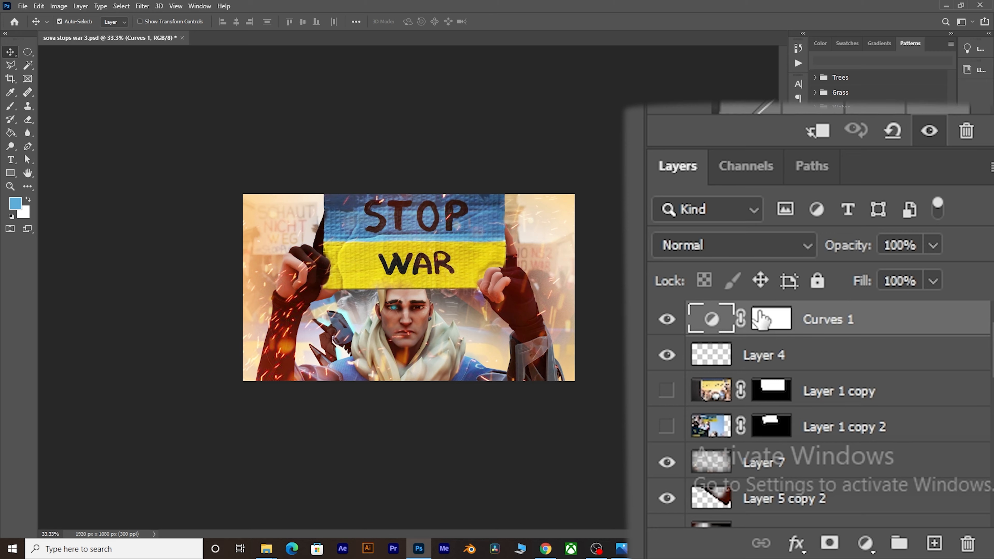
click(863, 543)
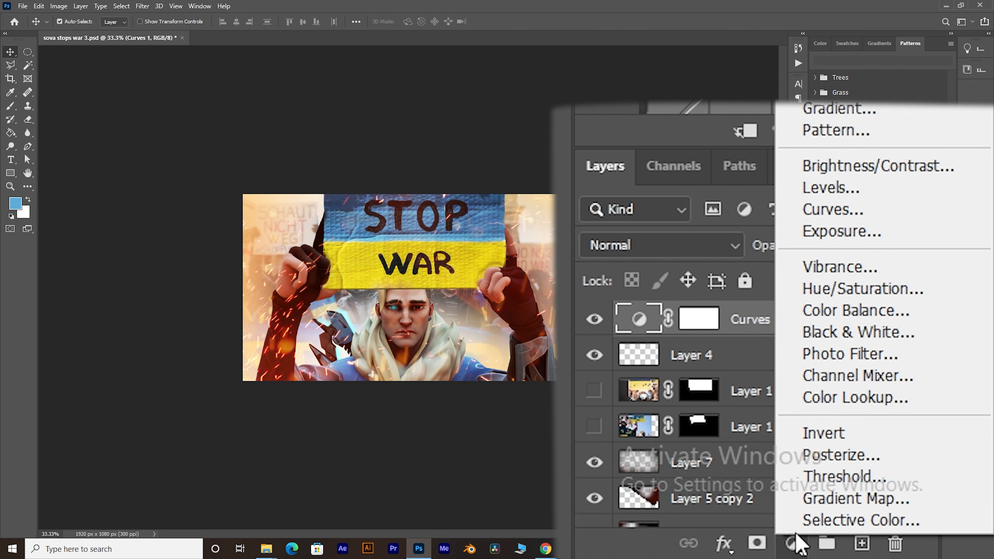
click(818, 166)
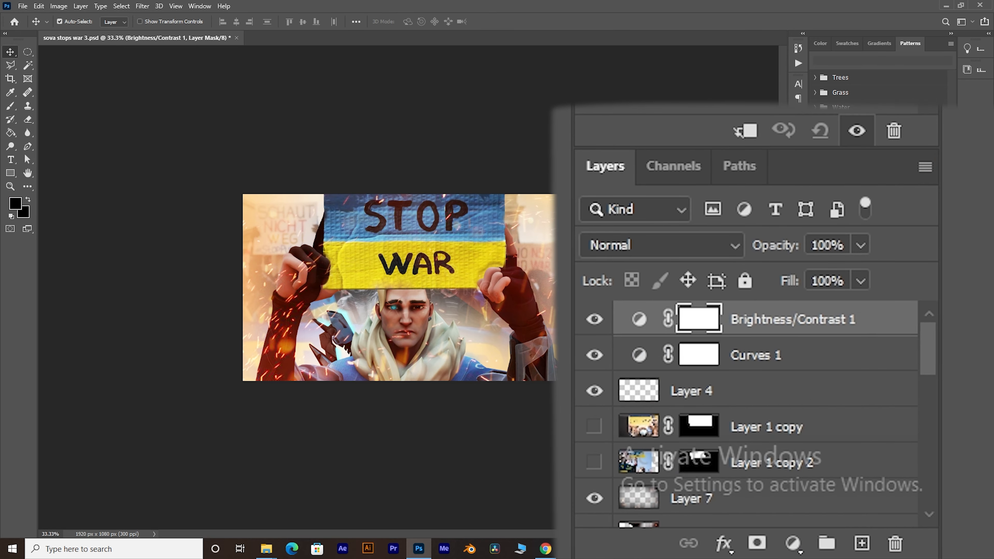
drag(880, 273, 874, 298)
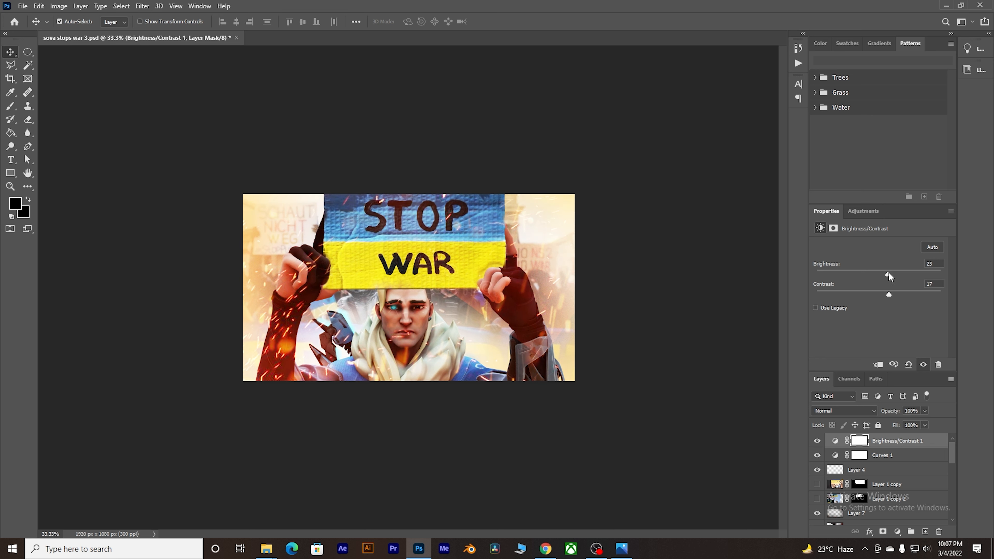
click(685, 352)
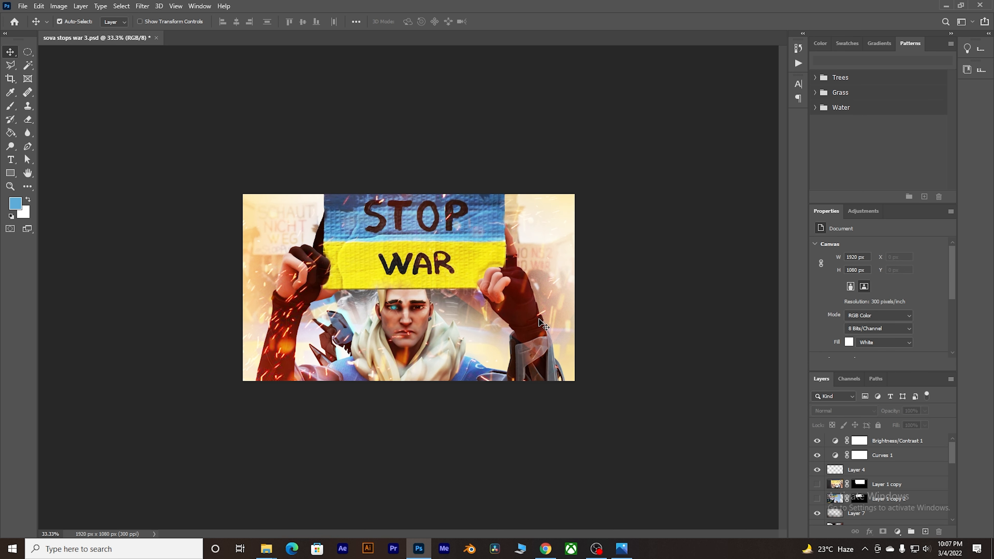
click(859, 441)
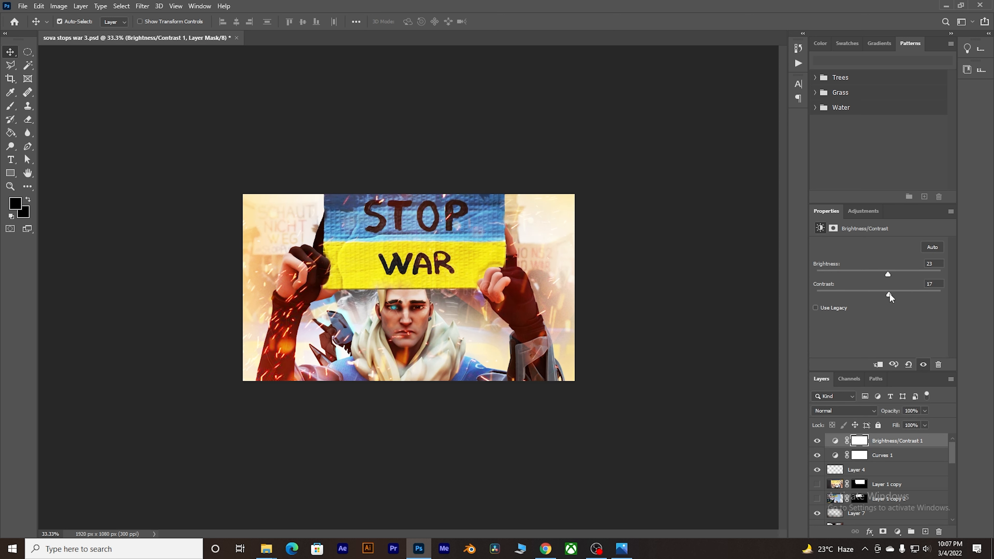
click(680, 346)
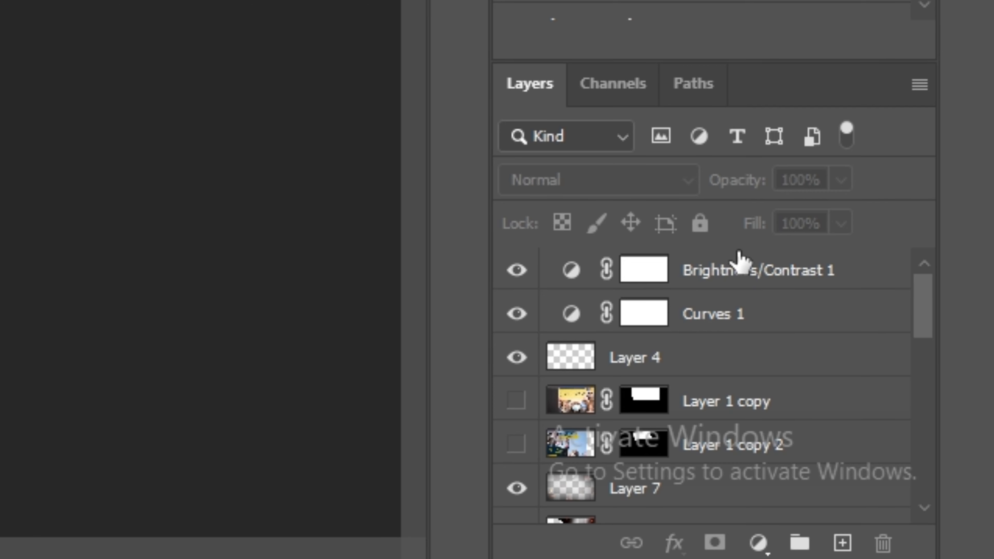
Select all layers from Layer 4 down to the crowd layer just above the Background
click(701, 362)
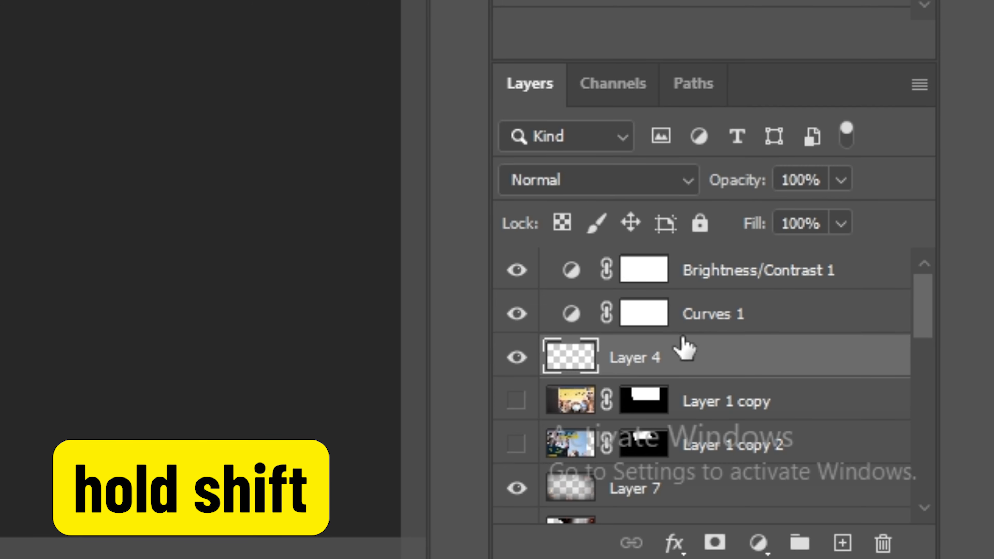
scroll(667, 388, down, 8)
scroll(670, 404, down, 10)
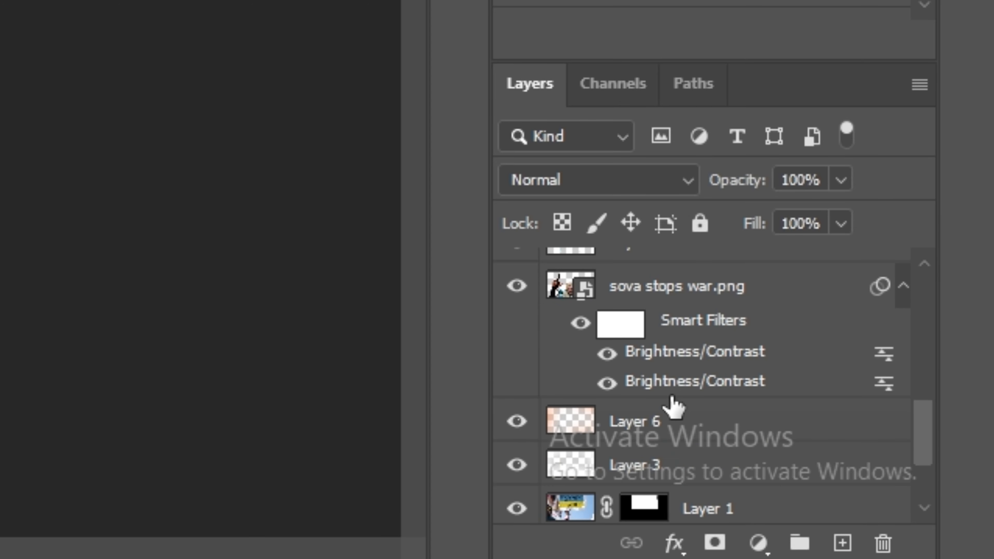
shift+click(651, 460)
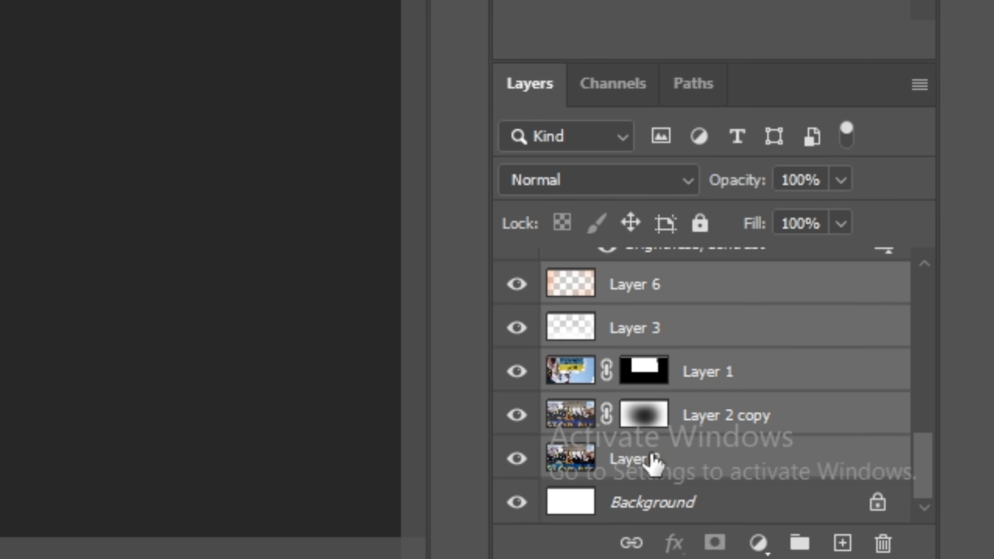